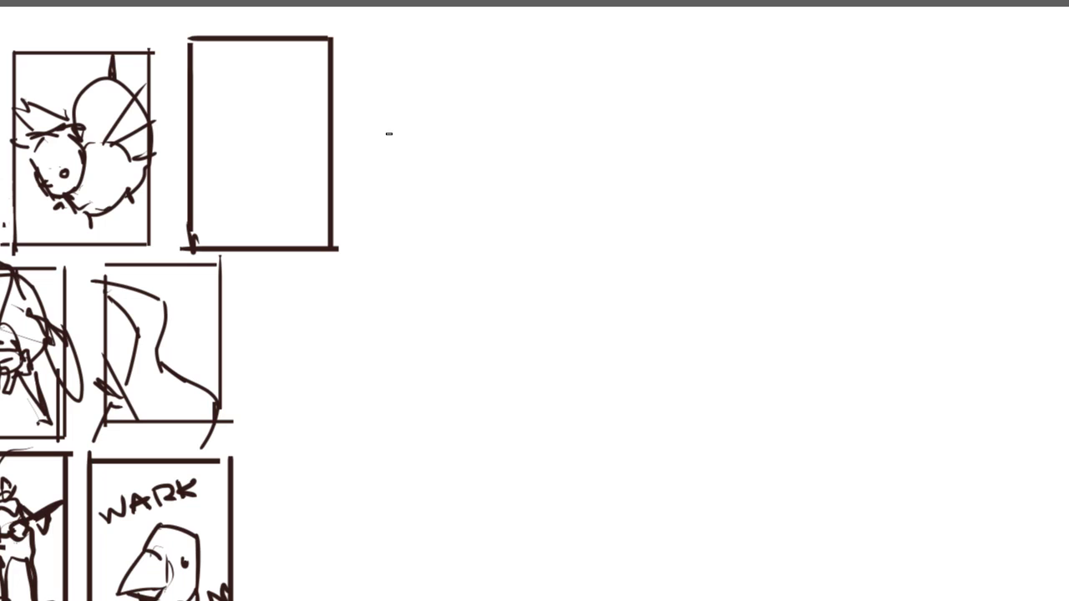
pyautogui.hotkey('ctrl', 'z')
pyautogui.moveTo(263, 86)
pyautogui.mouseDown()
pyautogui.moveTo(262, 102)
pyautogui.moveTo(242, 112)
pyautogui.moveTo(283, 114)
pyautogui.moveTo(239, 132)
pyautogui.moveTo(281, 133)
pyautogui.moveTo(256, 153)
pyautogui.moveTo(277, 158)
pyautogui.moveTo(255, 183)
pyautogui.moveTo(259, 194)
pyautogui.moveTo(296, 158)
pyautogui.moveTo(289, 195)
pyautogui.mouseUp()
pyautogui.hotkey('ctrl', 'z')
pyautogui.hotkey('ctrl', 'z')
pyautogui.hotkey('ctrl', 'z')
pyautogui.hotkey('ctrl', 'z')
pyautogui.hotkey('ctrl', 'z')
pyautogui.hotkey('ctrl', 'z')
pyautogui.hotkey('ctrl', 'z')
pyautogui.hotkey('ctrl', 'z')
pyautogui.hotkey('ctrl', 'z')
pyautogui.hotkey('ctrl', 'z')
pyautogui.hotkey('ctrl', 'z')
# Try sketching a tilted, blocky figure above a long diagonal line in the empty upper comic panel, and undo it.
pyautogui.moveTo(224, 90)
pyautogui.mouseDown()
pyautogui.moveTo(219, 125)
pyautogui.moveTo(240, 125)
pyautogui.moveTo(259, 107)
pyautogui.moveTo(287, 134)
pyautogui.moveTo(291, 167)
pyautogui.moveTo(298, 139)
pyautogui.moveTo(264, 223)
pyautogui.moveTo(197, 171)
pyautogui.moveTo(248, 227)
pyautogui.mouseUp()
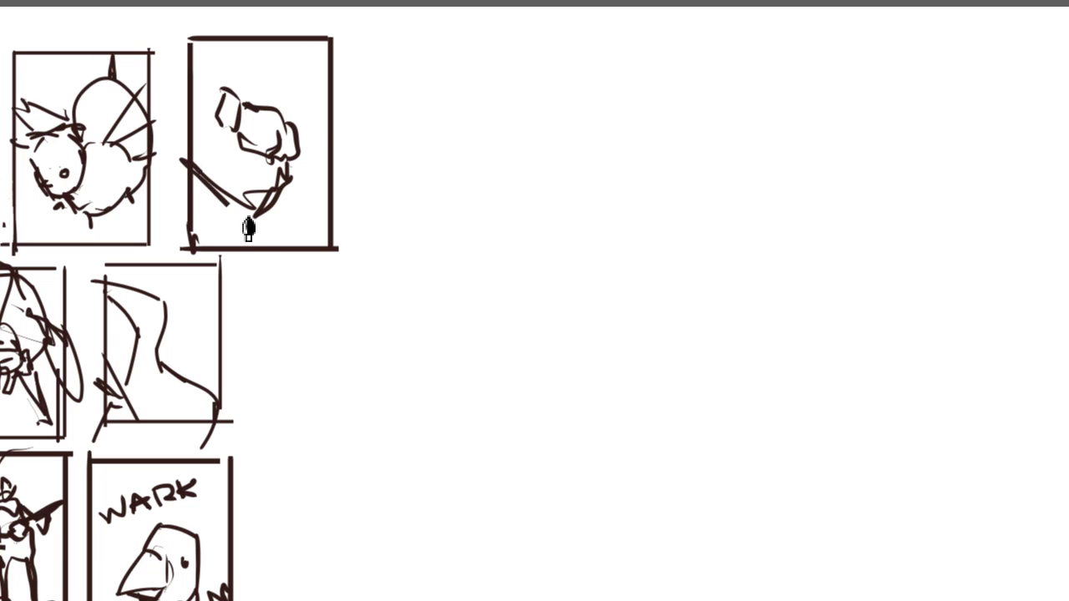
pyautogui.hotkey('ctrl', 'z')
pyautogui.hotkey('ctrl', 'z')
pyautogui.hotkey('ctrl', 'z')
pyautogui.hotkey('ctrl', 'z')
pyautogui.hotkey('ctrl', 'z')
pyautogui.hotkey('ctrl', 'z')
pyautogui.hotkey('ctrl', 'z')
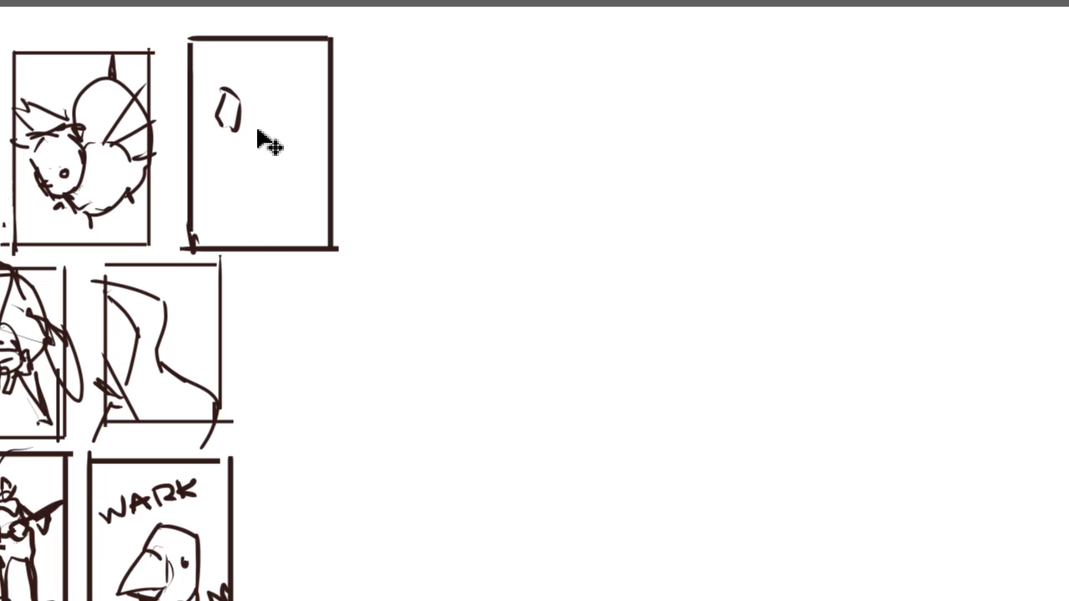
pyautogui.hotkey('ctrl', 'z')
# Try a small angular figure with a pointed raised limb and one thin leg in the upper panel, and undo it.
pyautogui.moveTo(246, 112)
pyautogui.mouseDown()
pyautogui.moveTo(235, 77)
pyautogui.moveTo(253, 143)
pyautogui.moveTo(284, 117)
pyautogui.moveTo(272, 160)
pyautogui.moveTo(258, 167)
pyautogui.moveTo(262, 202)
pyautogui.mouseUp()
pyautogui.hotkey('ctrl', 'z')
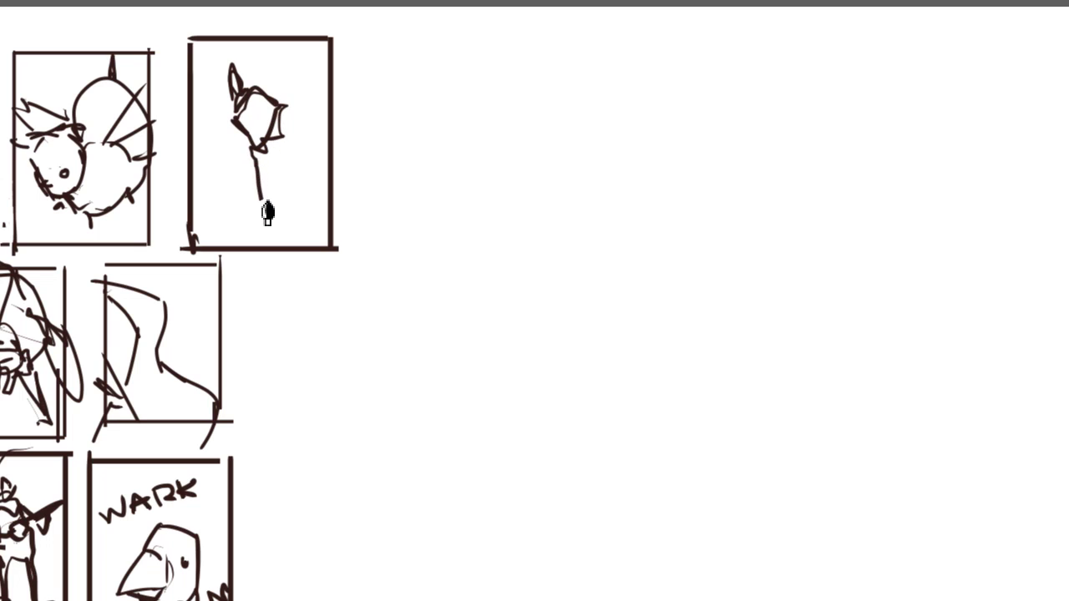
pyautogui.hotkey('ctrl', 'z')
pyautogui.hotkey('ctrl', 'z')
pyautogui.hotkey('ctrl', 'z')
pyautogui.hotkey('ctrl', 'z')
pyautogui.hotkey('ctrl', 'z')
pyautogui.hotkey('ctrl', 'z')
# Try a pose built from two overlapping rounded shapes in the upper panel, and undo the strokes.
pyautogui.moveTo(249, 113)
pyautogui.mouseDown()
pyautogui.moveTo(275, 143)
pyautogui.moveTo(264, 167)
pyautogui.moveTo(243, 173)
pyautogui.moveTo(260, 197)
pyautogui.moveTo(290, 155)
pyautogui.mouseUp()
pyautogui.hotkey('ctrl', 'z')
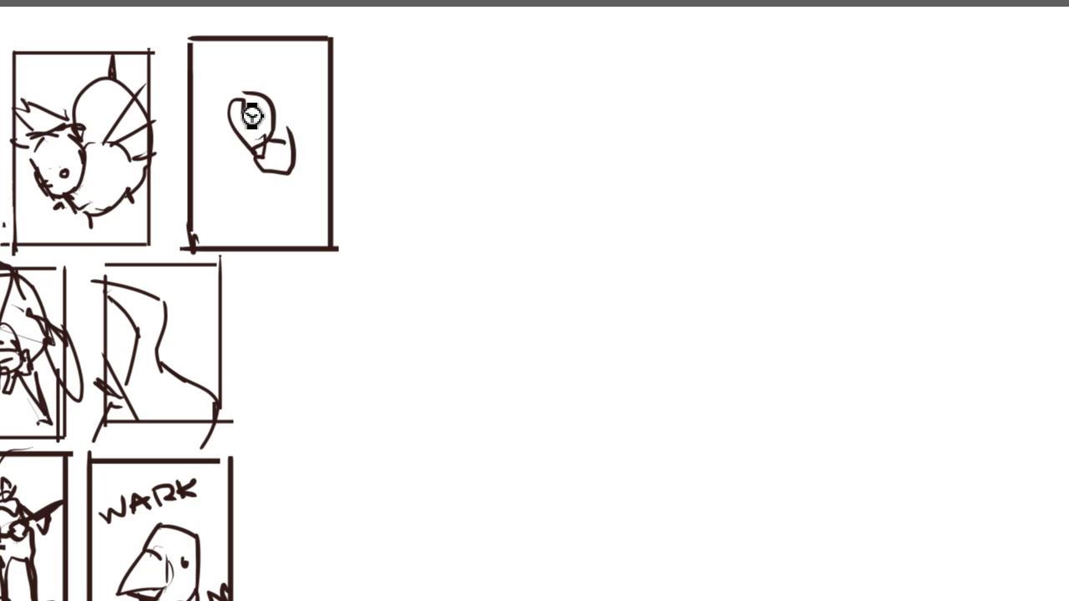
pyautogui.hotkey('ctrl', 'z')
pyautogui.hotkey('ctrl', 'z')
pyautogui.hotkey('ctrl', 'z')
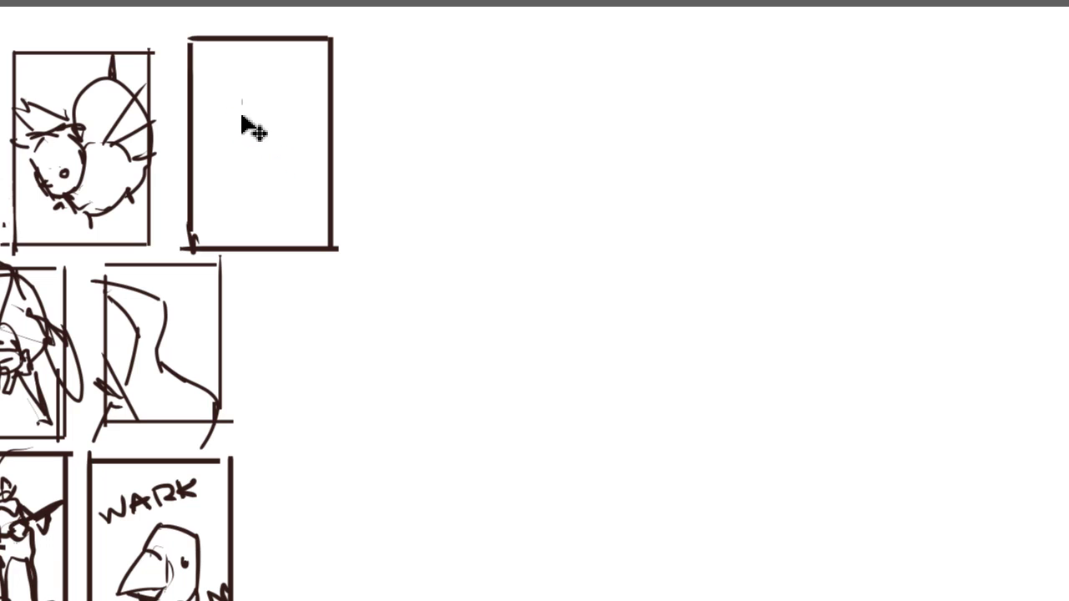
# Try a rounded body with a limb extended sideways in the upper panel, and undo the limb and lower body lines.
pyautogui.moveTo(227, 90)
pyautogui.mouseDown()
pyautogui.moveTo(248, 139)
pyautogui.moveTo(244, 84)
pyautogui.mouseUp()
pyautogui.moveTo(280, 117)
pyautogui.mouseDown()
pyautogui.moveTo(294, 136)
pyautogui.moveTo(310, 125)
pyautogui.moveTo(309, 140)
pyautogui.moveTo(313, 112)
pyautogui.mouseUp()
pyautogui.hotkey('ctrl', 'z')
pyautogui.moveTo(232, 136); pyautogui.dragTo(255, 156)
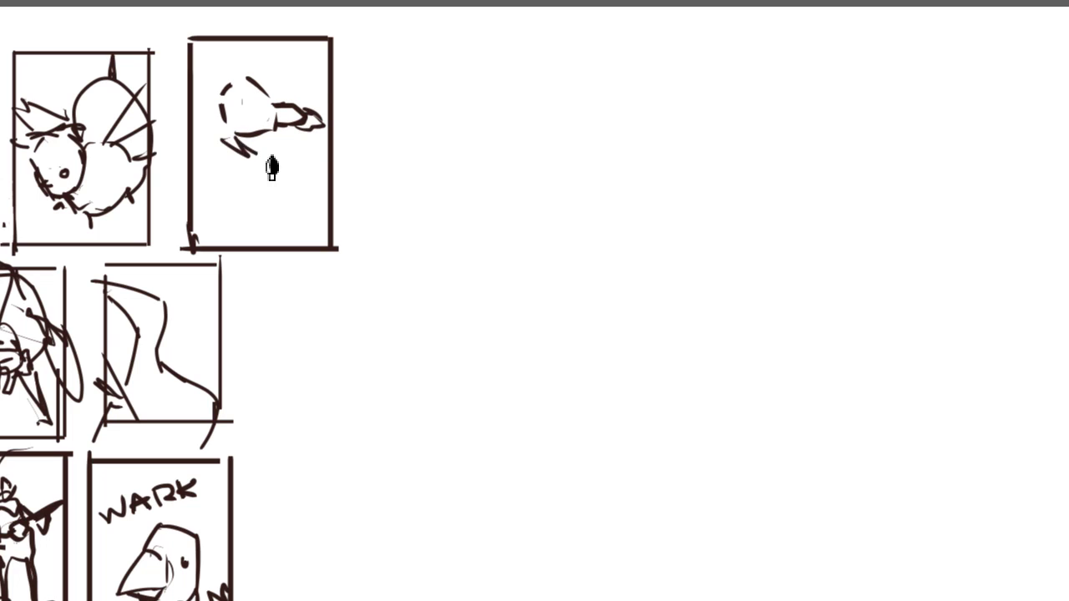
pyautogui.hotkey('ctrl', 'z')
pyautogui.hotkey('ctrl', 'z')
pyautogui.hotkey('ctrl', 'z')
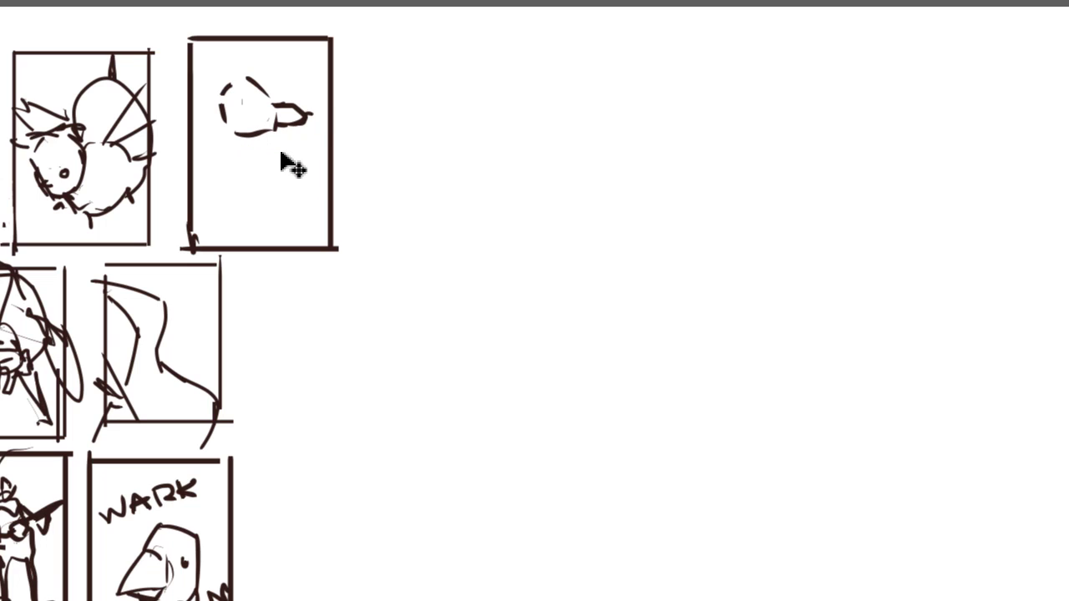
pyautogui.hotkey('ctrl', 'z')
pyautogui.hotkey('ctrl', 'z')
# Try a leaping figure in the upper panel with trailing legs, head, torso, a bent arm and a raised arm.
pyautogui.moveTo(230, 118)
pyautogui.mouseDown()
pyautogui.moveTo(283, 189)
pyautogui.moveTo(262, 136)
pyautogui.moveTo(243, 149)
pyautogui.moveTo(277, 150)
pyautogui.moveTo(284, 114)
pyautogui.moveTo(306, 114)
pyautogui.moveTo(317, 158)
pyautogui.mouseUp()
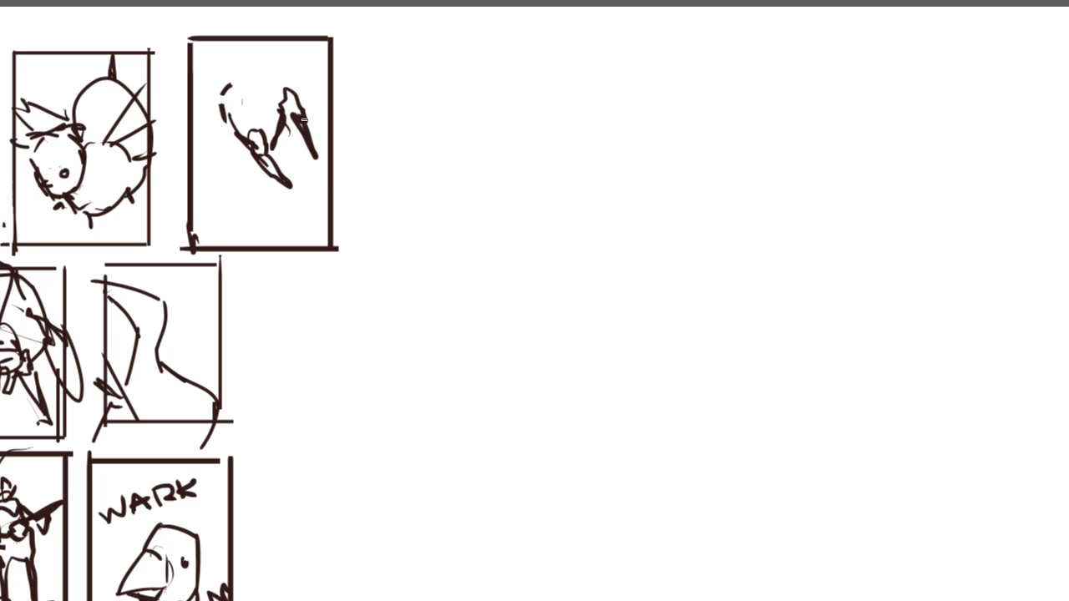
pyautogui.moveTo(282, 122)
pyautogui.mouseDown()
pyautogui.moveTo(237, 68)
pyautogui.moveTo(255, 95)
pyautogui.moveTo(240, 73)
pyautogui.moveTo(221, 160)
pyautogui.mouseUp()
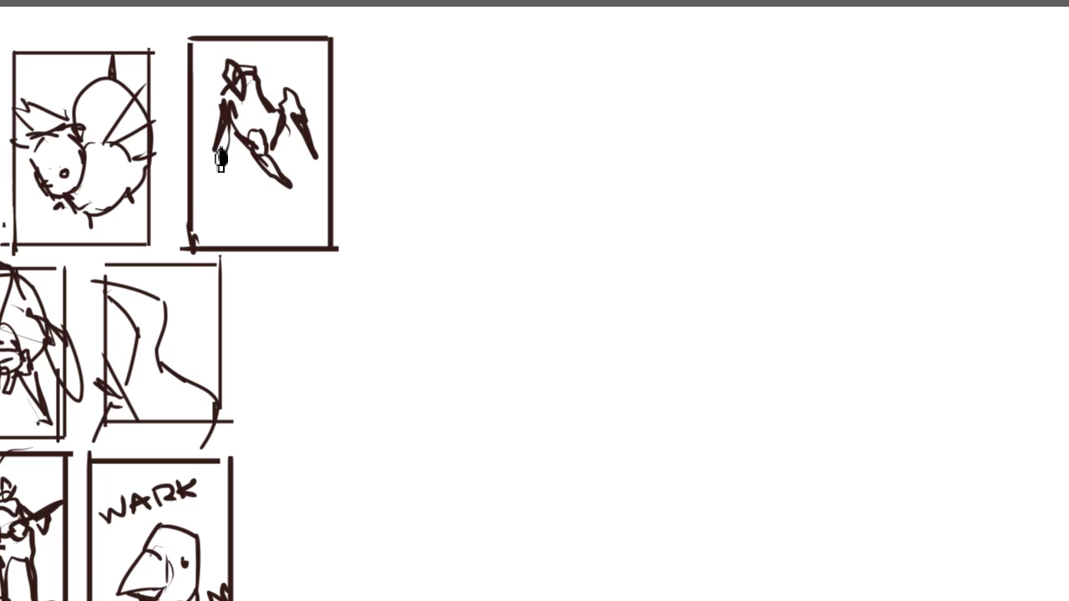
pyautogui.hotkey('ctrl', 'z')
pyautogui.hotkey('ctrl', 'z')
pyautogui.moveTo(227, 87); pyautogui.dragTo(209, 139)
pyautogui.moveTo(205, 137)
pyautogui.mouseDown()
pyautogui.moveTo(181, 99)
pyautogui.moveTo(217, 165)
pyautogui.mouseUp()
pyautogui.moveTo(258, 81)
pyautogui.mouseDown()
pyautogui.moveTo(275, 111)
pyautogui.moveTo(295, 61)
pyautogui.moveTo(293, 86)
pyautogui.mouseUp()
pyautogui.moveTo(282, 37); pyautogui.dragTo(309, 83)
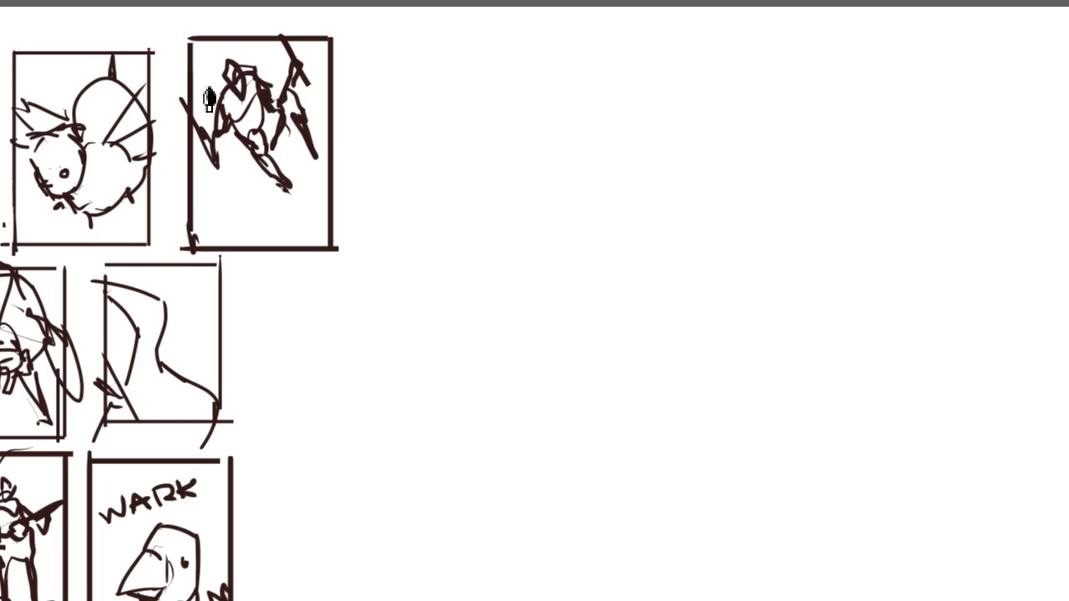
# Try adding detail strokes to the leaping figure and diagonal ground lines along the base of the panel.
pyautogui.hotkey('ctrl', 'z')
pyautogui.moveTo(198, 98); pyautogui.dragTo(249, 59)
pyautogui.hotkey('ctrl', 'z')
pyautogui.moveTo(249, 170); pyautogui.dragTo(261, 180)
pyautogui.moveTo(193, 198)
pyautogui.mouseDown()
pyautogui.moveTo(279, 252)
pyautogui.moveTo(207, 212)
pyautogui.mouseUp()
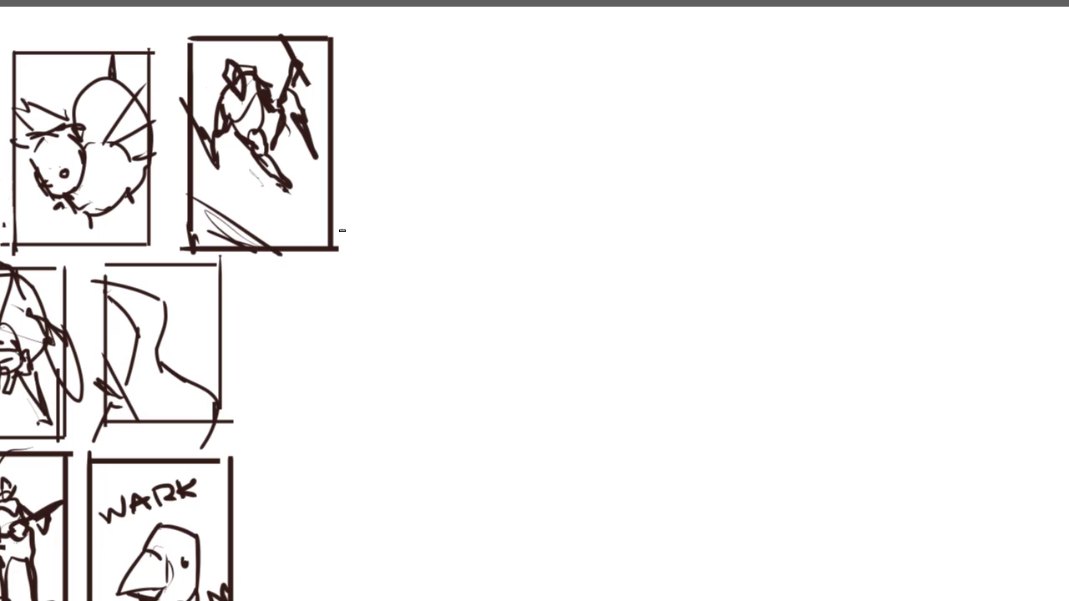
pyautogui.hotkey('ctrl', 'z')
pyautogui.hotkey('ctrl', 'z')
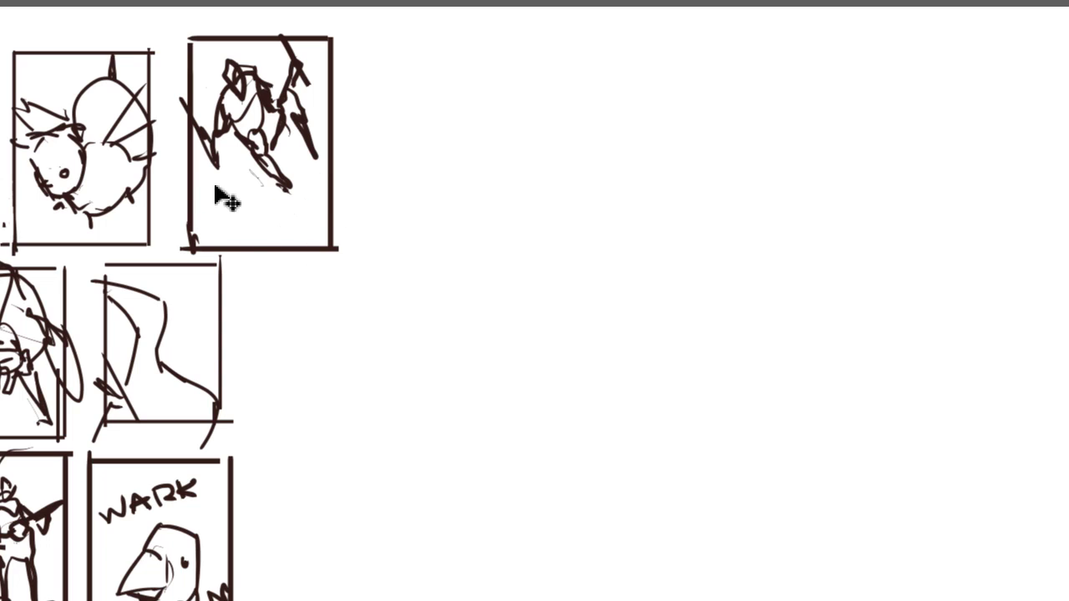
pyautogui.moveTo(203, 179); pyautogui.dragTo(270, 260)
pyautogui.moveTo(298, 222); pyautogui.dragTo(299, 245)
# Undo the ground lines along with the leaping figure's head, torso and arms, leaving its legs.
pyautogui.hotkey('ctrl', 'z')
pyautogui.hotkey('ctrl', 'z')
pyautogui.hotkey('ctrl', 'z')
pyautogui.hotkey('ctrl', 'z')
pyautogui.hotkey('ctrl', 'z')
pyautogui.hotkey('ctrl', 'z')
pyautogui.hotkey('ctrl', 'z')
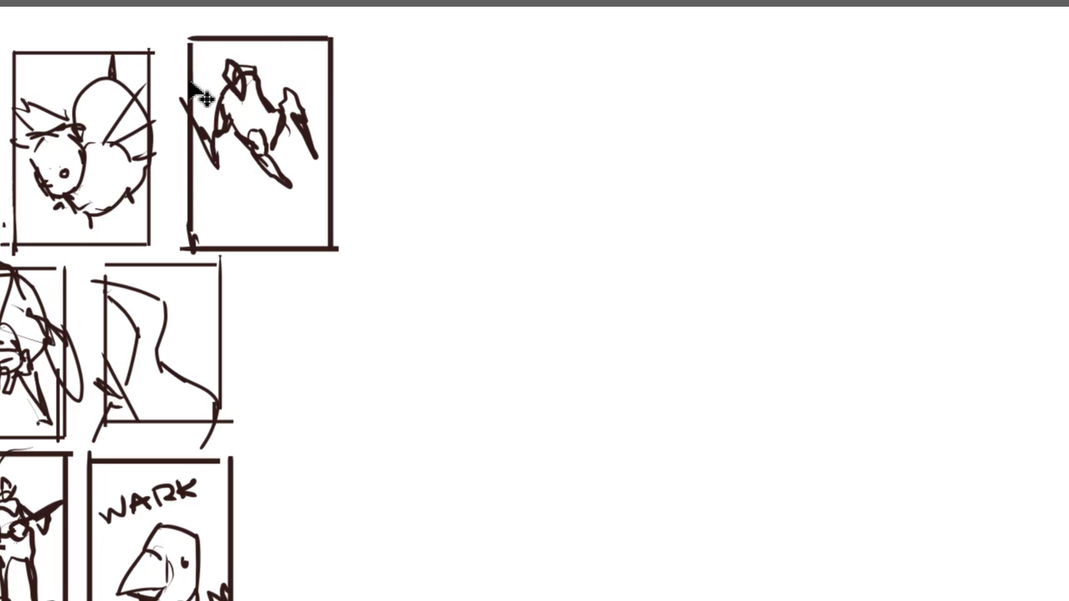
pyautogui.hotkey('ctrl', 'z')
pyautogui.hotkey('ctrl', 'z')
pyautogui.hotkey('ctrl', 'z')
# Try a straighter back line, a narrow head and a long hanging arm on the leaping figure.
pyautogui.moveTo(240, 89); pyautogui.dragTo(283, 121)
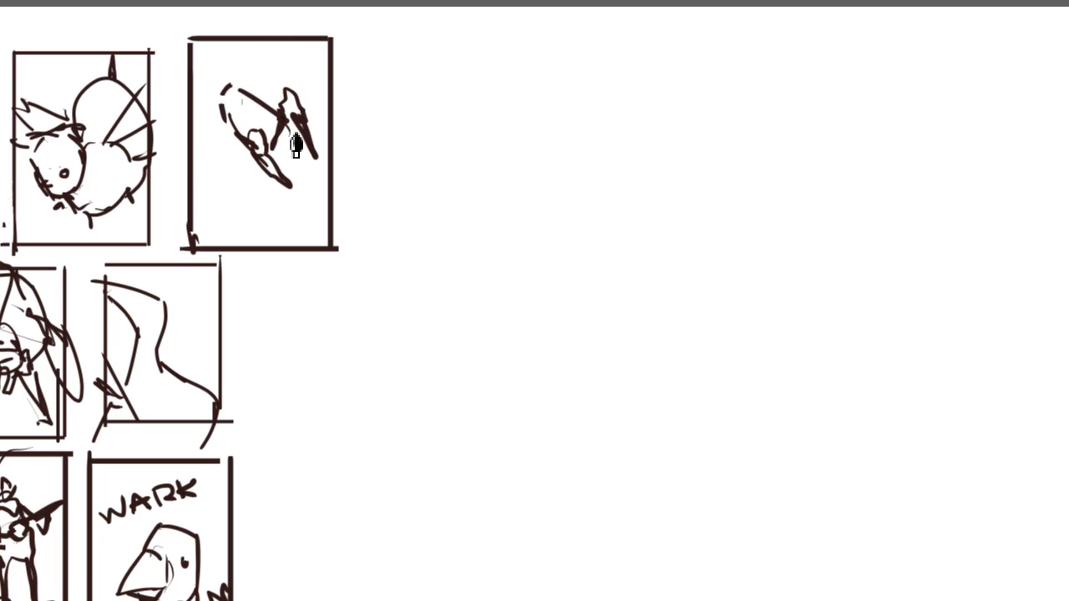
pyautogui.moveTo(225, 73); pyautogui.dragTo(235, 63)
pyautogui.moveTo(216, 104); pyautogui.dragTo(221, 181)
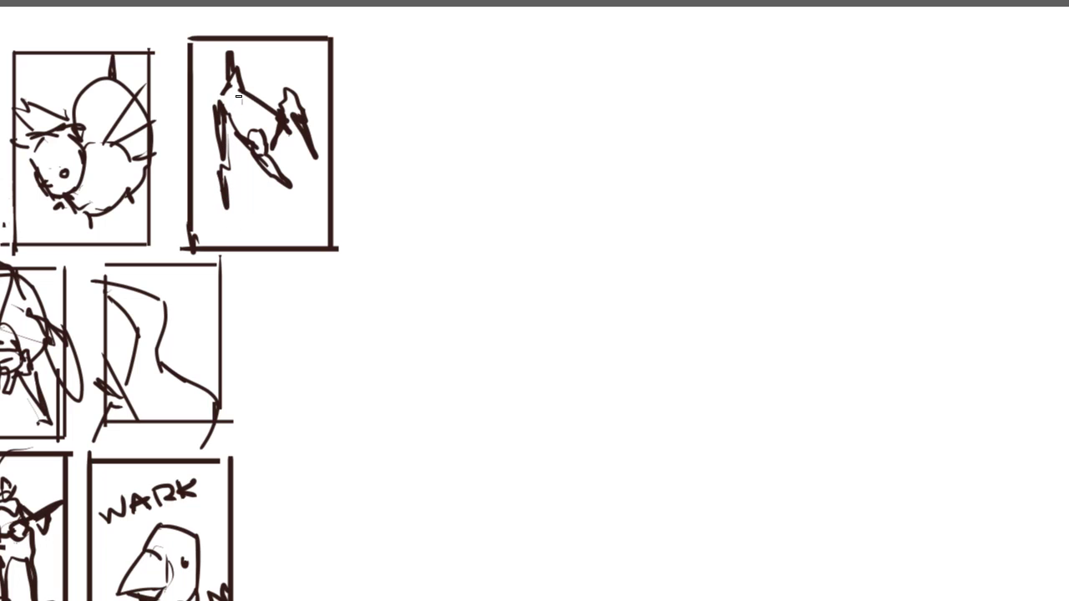
pyautogui.moveTo(231, 84); pyautogui.dragTo(274, 82)
# Undo the whole leaping figure until the upper panel is clear for a new pose.
pyautogui.hotkey('ctrl', 'z')
pyautogui.hotkey('ctrl', 'z')
pyautogui.hotkey('ctrl', 'z')
pyautogui.hotkey('ctrl', 'z')
pyautogui.hotkey('ctrl', 'z')
pyautogui.hotkey('ctrl', 'z')
pyautogui.hotkey('ctrl', 'z')
pyautogui.hotkey('ctrl', 'z')
pyautogui.hotkey('ctrl', 'z')
pyautogui.hotkey('ctrl', 'z')
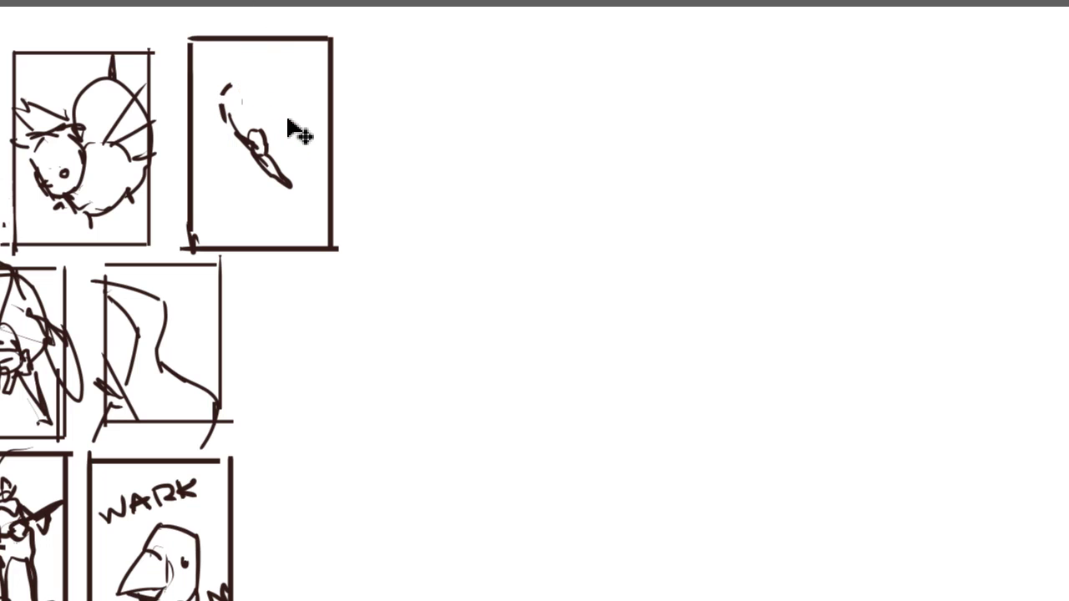
pyautogui.hotkey('ctrl', 'z')
pyautogui.hotkey('ctrl', 'z')
pyautogui.hotkey('ctrl', 'z')
pyautogui.hotkey('ctrl', 'z')
pyautogui.hotkey('ctrl', 'z')
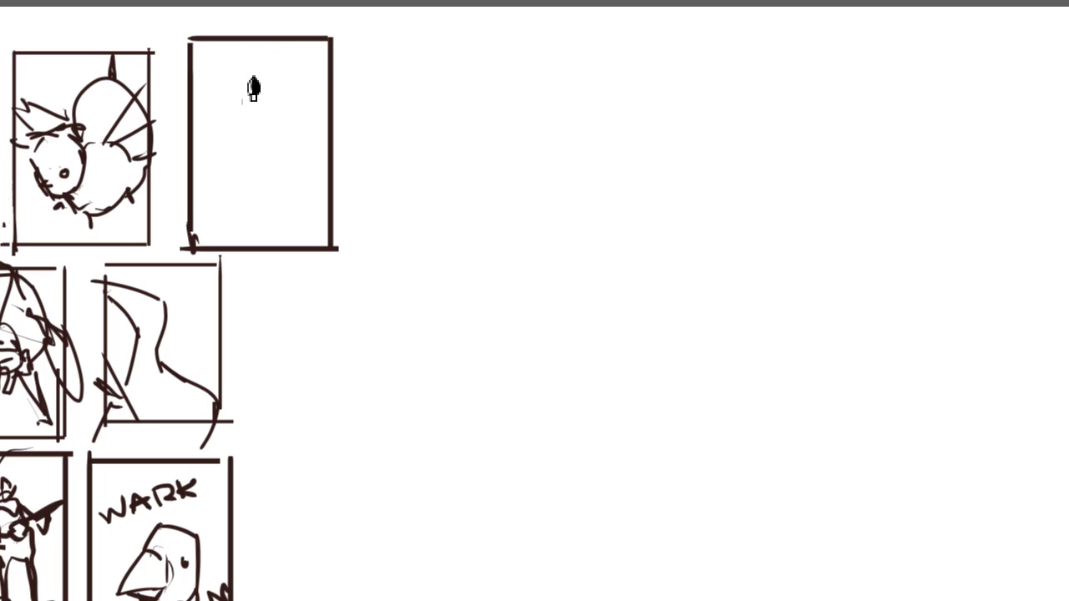
# Try a front-facing, wide-stance figure in the upper panel with a small head, broad torso, spread arms and short legs.
pyautogui.moveTo(251, 88); pyautogui.dragTo(243, 108)
pyautogui.moveTo(261, 85)
pyautogui.mouseDown()
pyautogui.moveTo(249, 112)
pyautogui.moveTo(265, 119)
pyautogui.moveTo(275, 156)
pyautogui.moveTo(220, 155)
pyautogui.moveTo(296, 139)
pyautogui.mouseUp()
pyautogui.moveTo(269, 187)
pyautogui.mouseDown()
pyautogui.moveTo(228, 179)
pyautogui.moveTo(259, 203)
pyautogui.moveTo(273, 183)
pyautogui.mouseUp()
pyautogui.moveTo(268, 187)
pyautogui.mouseDown()
pyautogui.moveTo(240, 214)
pyautogui.moveTo(241, 234)
pyautogui.moveTo(269, 219)
pyautogui.moveTo(316, 140)
pyautogui.mouseUp()
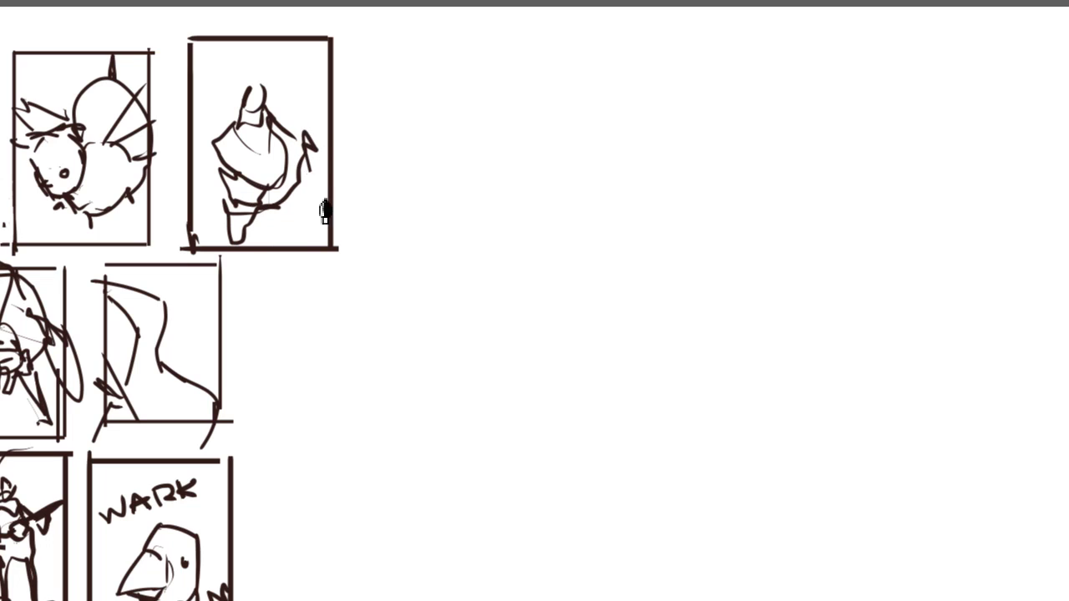
pyautogui.moveTo(325, 211)
pyautogui.mouseDown()
pyautogui.moveTo(320, 256)
pyautogui.moveTo(297, 177)
pyautogui.mouseUp()
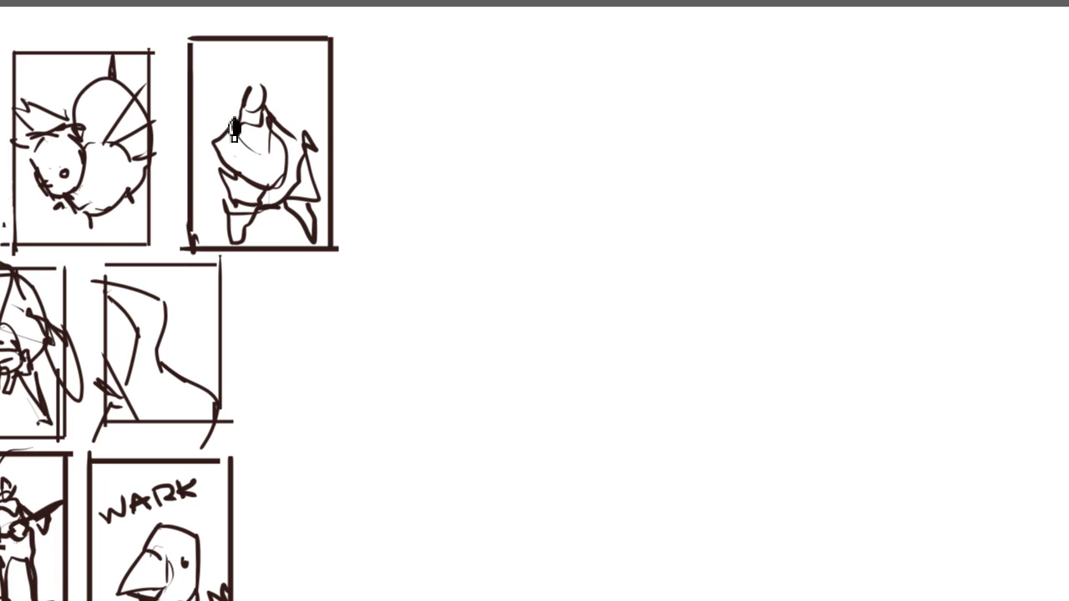
pyautogui.moveTo(214, 129); pyautogui.dragTo(185, 169)
pyautogui.moveTo(189, 165); pyautogui.dragTo(225, 150)
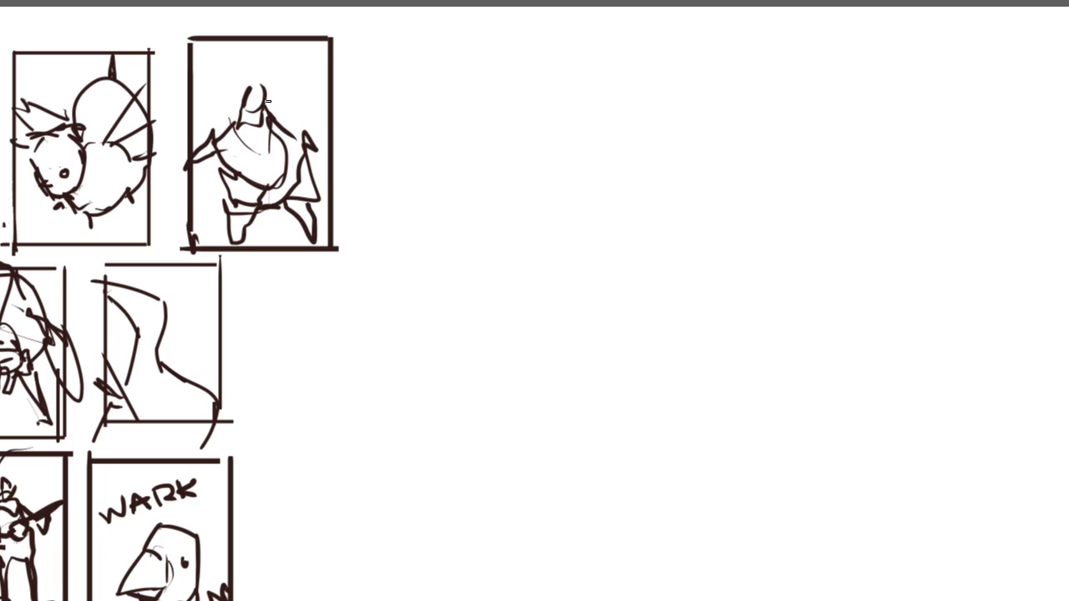
# Undo the wide-stance figure completely, including its head, to empty the upper panel.
pyautogui.hotkey('ctrl', 'z')
pyautogui.hotkey('ctrl', 'z')
pyautogui.hotkey('ctrl', 'z')
pyautogui.hotkey('ctrl', 'z')
pyautogui.hotkey('ctrl', 'z')
pyautogui.hotkey('ctrl', 'z')
pyautogui.hotkey('ctrl', 'z')
pyautogui.hotkey('ctrl', 'z')
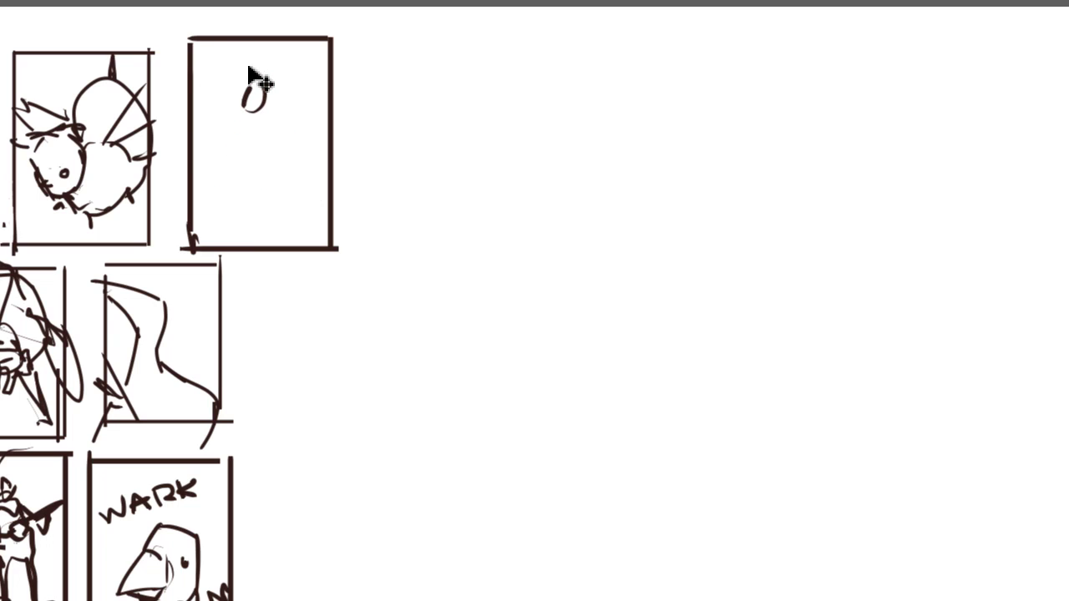
pyautogui.hotkey('ctrl', 'z')
# Sketch a figure leaning along one side of the upper panel, with head, angular torso, legs and a thick diagonal ground line.
pyautogui.moveTo(207, 84)
pyautogui.mouseDown()
pyautogui.moveTo(196, 67)
pyautogui.moveTo(222, 57)
pyautogui.moveTo(259, 110)
pyautogui.moveTo(235, 126)
pyautogui.moveTo(251, 155)
pyautogui.moveTo(268, 136)
pyautogui.moveTo(239, 175)
pyautogui.moveTo(262, 195)
pyautogui.moveTo(253, 234)
pyautogui.mouseUp()
pyautogui.moveTo(255, 183)
pyautogui.mouseDown()
pyautogui.moveTo(243, 214)
pyautogui.moveTo(209, 192)
pyautogui.moveTo(262, 249)
pyautogui.moveTo(239, 259)
pyautogui.mouseUp()
pyautogui.moveTo(255, 219)
pyautogui.mouseDown()
pyautogui.moveTo(248, 264)
pyautogui.moveTo(219, 179)
pyautogui.moveTo(242, 199)
pyautogui.mouseUp()
pyautogui.moveTo(265, 185)
pyautogui.mouseDown()
pyautogui.moveTo(301, 200)
pyautogui.moveTo(281, 251)
pyautogui.mouseUp()
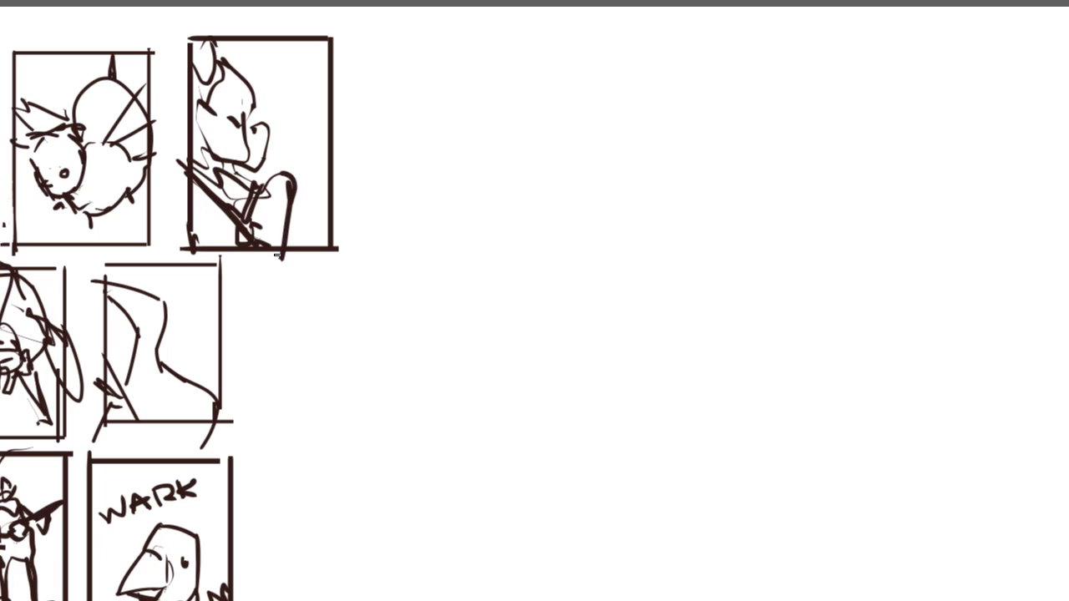
# Redraw the leaning figure's front leg, extend the diagonal ground lines, and add a raised limb beside its shoulder.
pyautogui.hotkey('ctrl', 'z')
pyautogui.hotkey('ctrl', 'z')
pyautogui.hotkey('ctrl', 'z')
pyautogui.moveTo(270, 168); pyautogui.dragTo(273, 244)
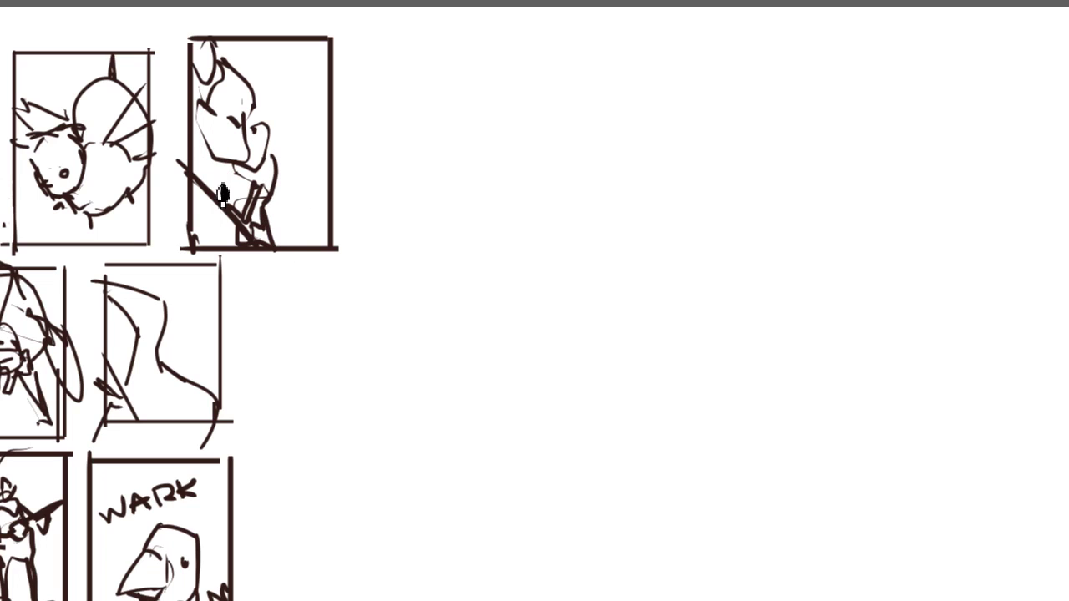
pyautogui.moveTo(207, 159); pyautogui.dragTo(220, 189)
pyautogui.moveTo(283, 198); pyautogui.dragTo(308, 240)
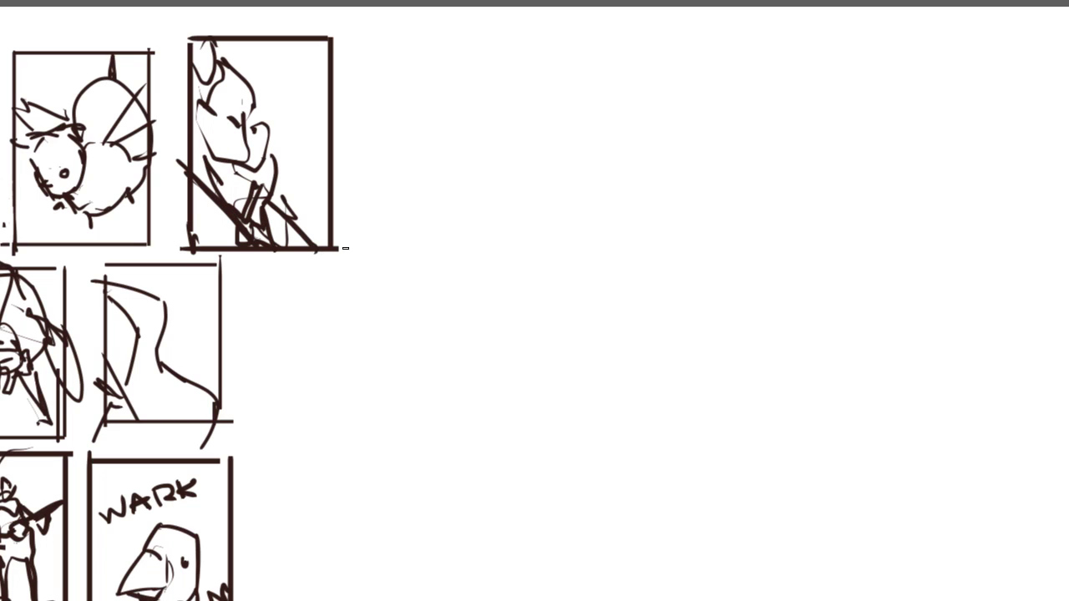
pyautogui.moveTo(253, 77)
pyautogui.mouseDown()
pyautogui.moveTo(268, 87)
pyautogui.moveTo(298, 57)
pyautogui.moveTo(278, 102)
pyautogui.mouseUp()
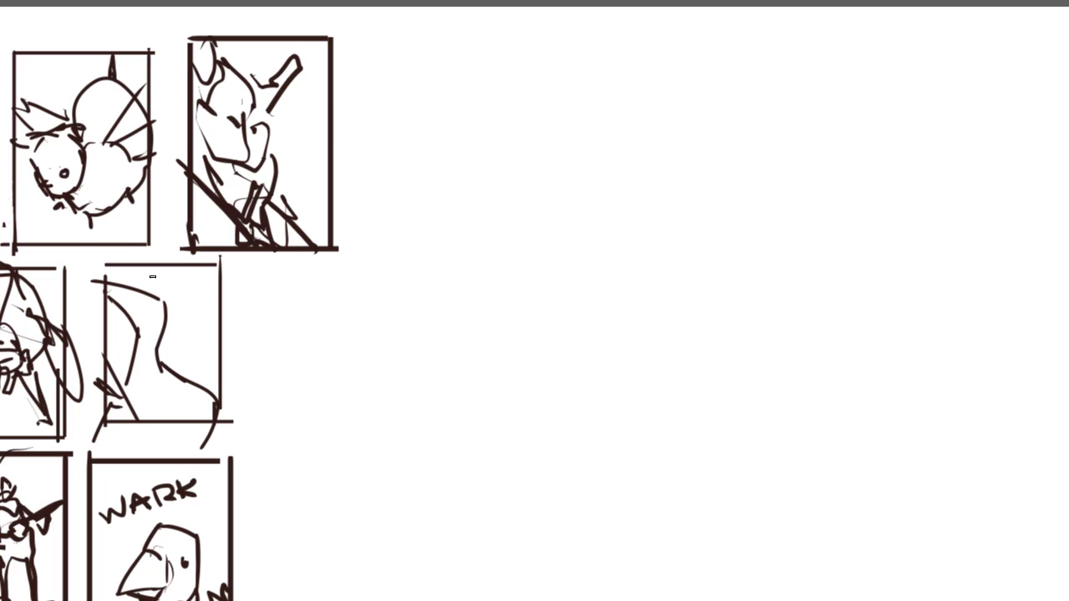
# Draw a new upright rectangular panel frame at the end of the middle row of thumbnails.
pyautogui.moveTo(251, 278)
pyautogui.mouseDown()
pyautogui.moveTo(247, 457)
pyautogui.moveTo(361, 281)
pyautogui.moveTo(354, 432)
pyautogui.mouseUp()
pyautogui.moveTo(241, 454); pyautogui.dragTo(368, 455)
pyautogui.moveTo(356, 415); pyautogui.dragTo(357, 458)
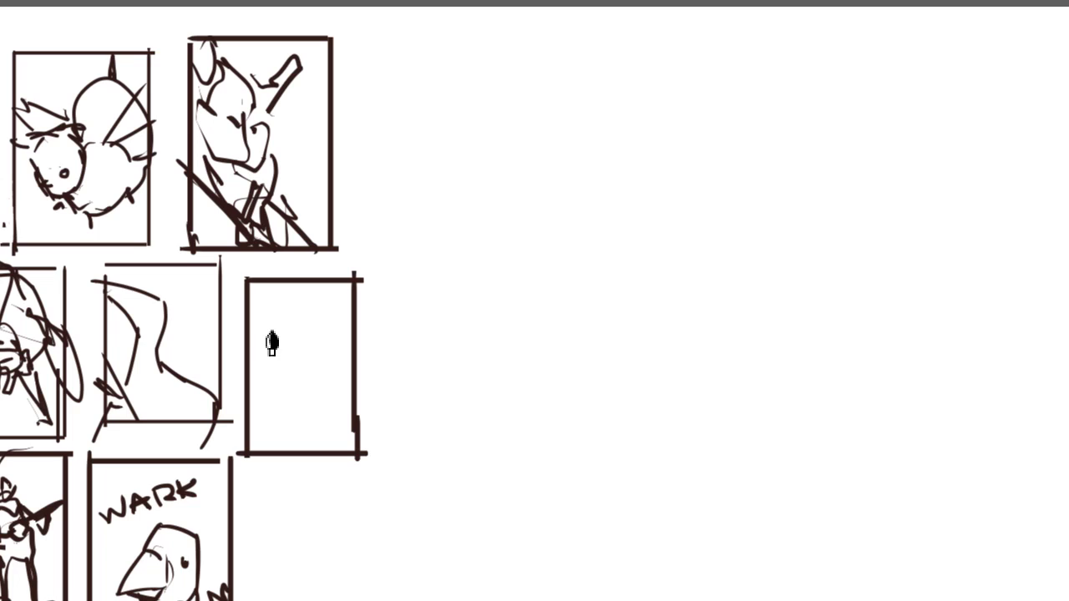
# Sketch a frowning man's head with short spiky hair in the new middle-row panel, and start his shoulder line.
pyautogui.moveTo(266, 360)
pyautogui.mouseDown()
pyautogui.moveTo(301, 309)
pyautogui.moveTo(310, 360)
pyautogui.mouseUp()
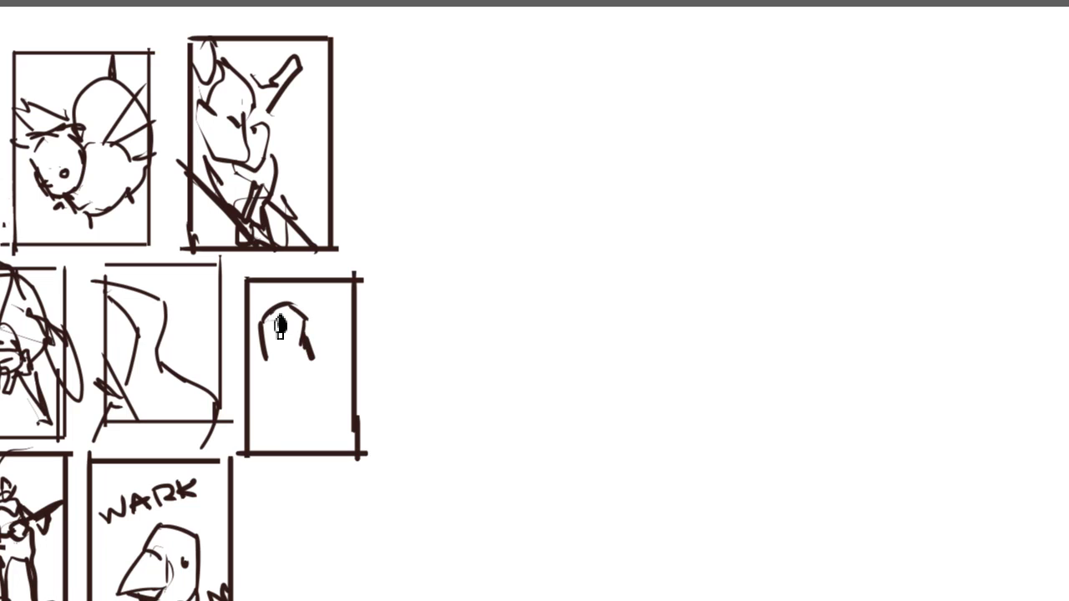
pyautogui.moveTo(273, 318)
pyautogui.mouseDown()
pyautogui.moveTo(301, 320)
pyautogui.moveTo(269, 312)
pyautogui.mouseUp()
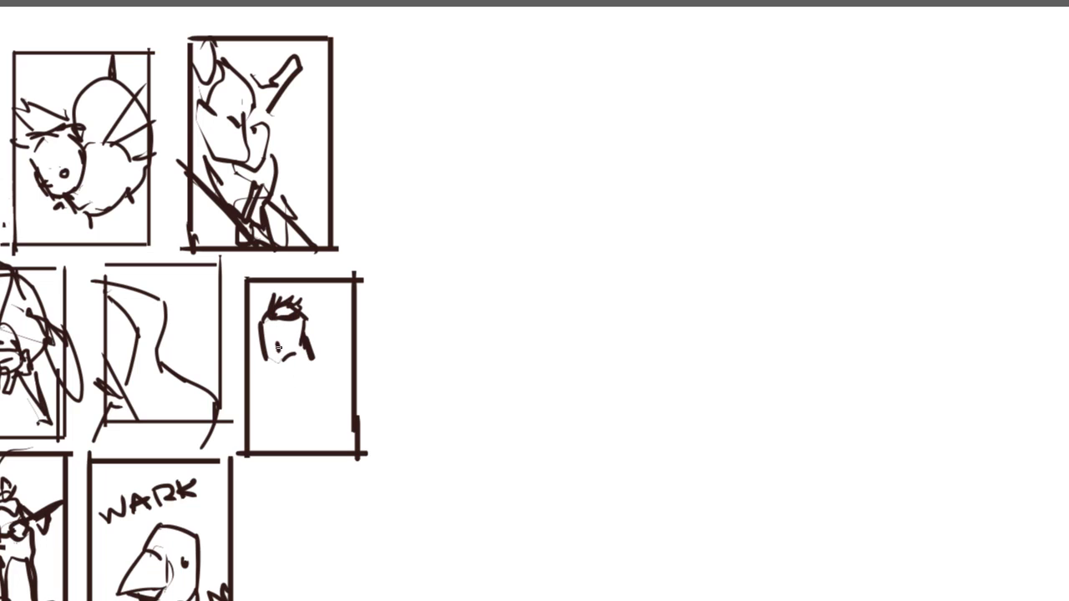
pyautogui.moveTo(269, 353)
pyautogui.mouseDown()
pyautogui.moveTo(278, 376)
pyautogui.moveTo(315, 351)
pyautogui.moveTo(254, 441)
pyautogui.mouseUp()
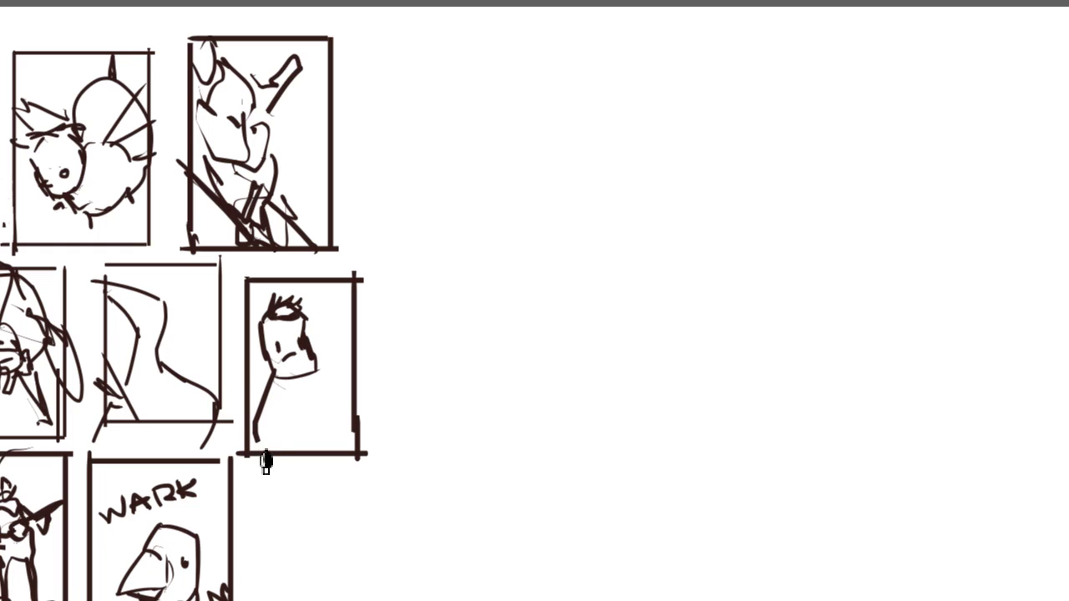
# Draw the man's broad shoulders and upper body, remove the forearm strokes, and add a V-neck collar.
pyautogui.moveTo(322, 377)
pyautogui.mouseDown()
pyautogui.moveTo(368, 448)
pyautogui.moveTo(300, 417)
pyautogui.moveTo(281, 429)
pyautogui.moveTo(287, 454)
pyautogui.mouseUp()
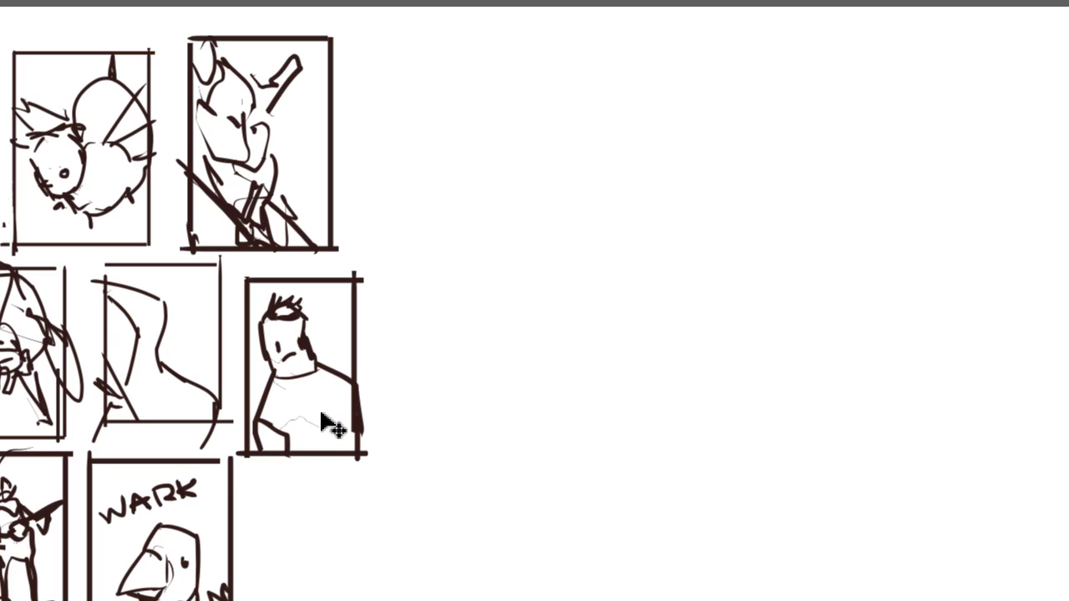
pyautogui.hotkey('ctrl', 'z')
pyautogui.hotkey('ctrl', 'z')
pyautogui.moveTo(276, 378); pyautogui.dragTo(318, 372)
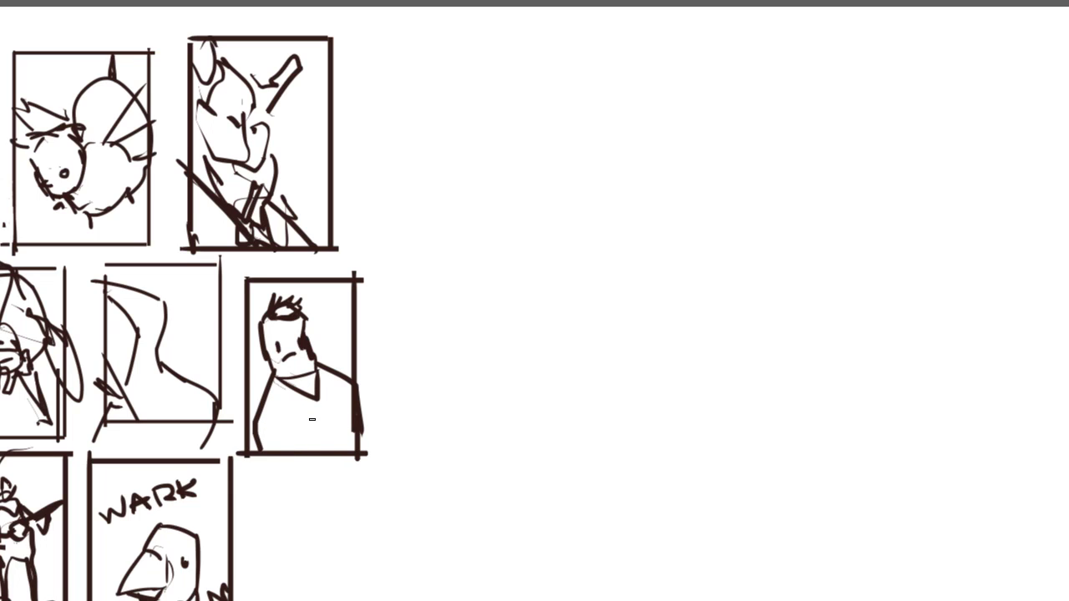
# Draw another upright rectangular panel frame at the end of the top row of thumbnails.
pyautogui.moveTo(370, 50)
pyautogui.mouseDown()
pyautogui.moveTo(368, 225)
pyautogui.moveTo(362, 63)
pyautogui.moveTo(361, 194)
pyautogui.mouseUp()
pyautogui.hotkey('ctrl', 'z')
pyautogui.moveTo(365, 36)
pyautogui.mouseDown()
pyautogui.moveTo(469, 37)
pyautogui.moveTo(475, 210)
pyautogui.mouseUp()
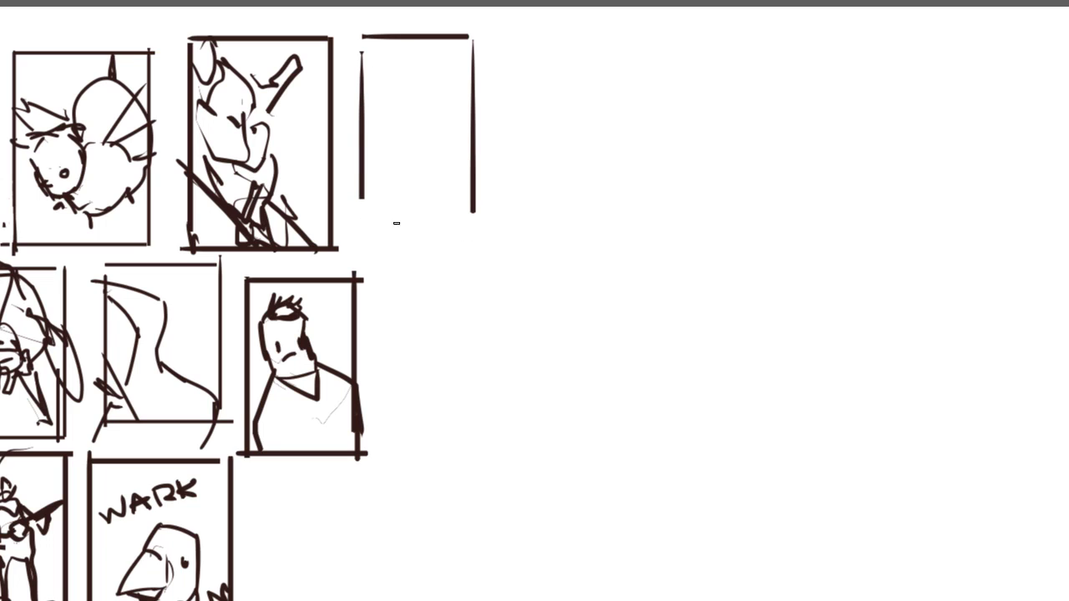
pyautogui.moveTo(359, 207); pyautogui.dragTo(478, 208)
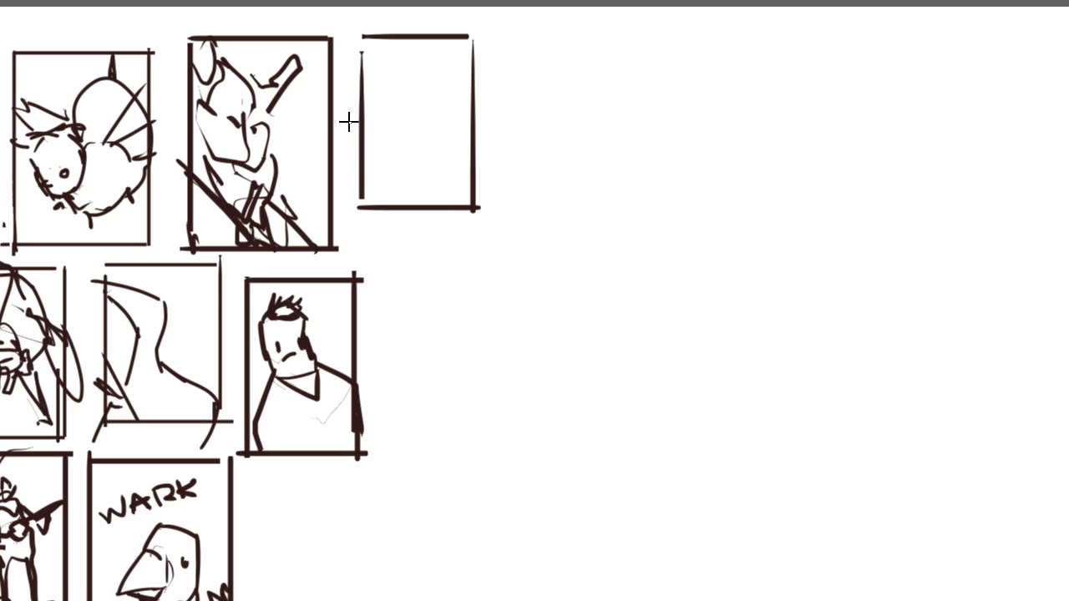
pyautogui.moveTo(380, 89)
pyautogui.mouseDown()
pyautogui.moveTo(390, 109)
pyautogui.moveTo(371, 125)
pyautogui.moveTo(392, 139)
pyautogui.mouseUp()
pyautogui.moveTo(392, 139)
pyautogui.mouseDown()
pyautogui.moveTo(396, 107)
pyautogui.moveTo(418, 162)
pyautogui.moveTo(393, 188)
pyautogui.moveTo(416, 161)
pyautogui.moveTo(431, 179)
pyautogui.mouseUp()
pyautogui.hotkey('ctrl', 'z')
pyautogui.hotkey('ctrl', 'z')
pyautogui.hotkey('ctrl', 'z')
pyautogui.hotkey('ctrl', 'z')
pyautogui.hotkey('ctrl', 'z')
pyautogui.hotkey('ctrl', 'z')
pyautogui.hotkey('ctrl', 'z')
pyautogui.hotkey('ctrl', 'z')
# Sketch a small head shape in the middle of the new top-row panel and undo the rough strokes drawn above it.
pyautogui.moveTo(417, 93)
pyautogui.mouseDown()
pyautogui.moveTo(400, 111)
pyautogui.moveTo(424, 109)
pyautogui.mouseUp()
pyautogui.moveTo(415, 92)
pyautogui.mouseDown()
pyautogui.moveTo(428, 99)
pyautogui.moveTo(415, 152)
pyautogui.mouseUp()
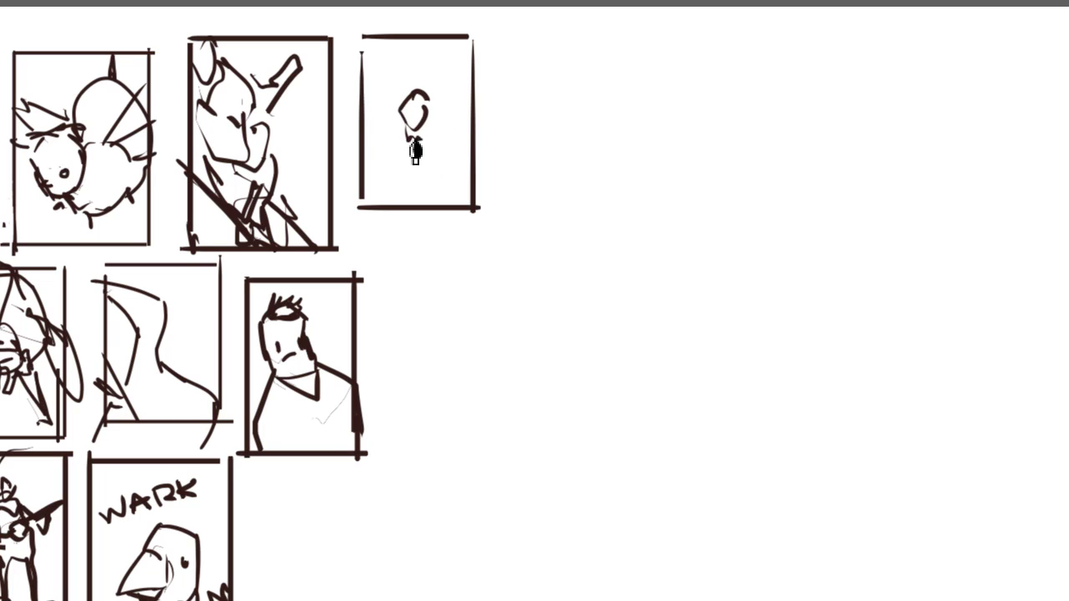
pyautogui.moveTo(402, 110)
pyautogui.mouseDown()
pyautogui.moveTo(388, 85)
pyautogui.moveTo(392, 98)
pyautogui.moveTo(409, 42)
pyautogui.moveTo(435, 67)
pyautogui.moveTo(423, 24)
pyautogui.moveTo(396, 58)
pyautogui.mouseUp()
pyautogui.hotkey('ctrl', 'z')
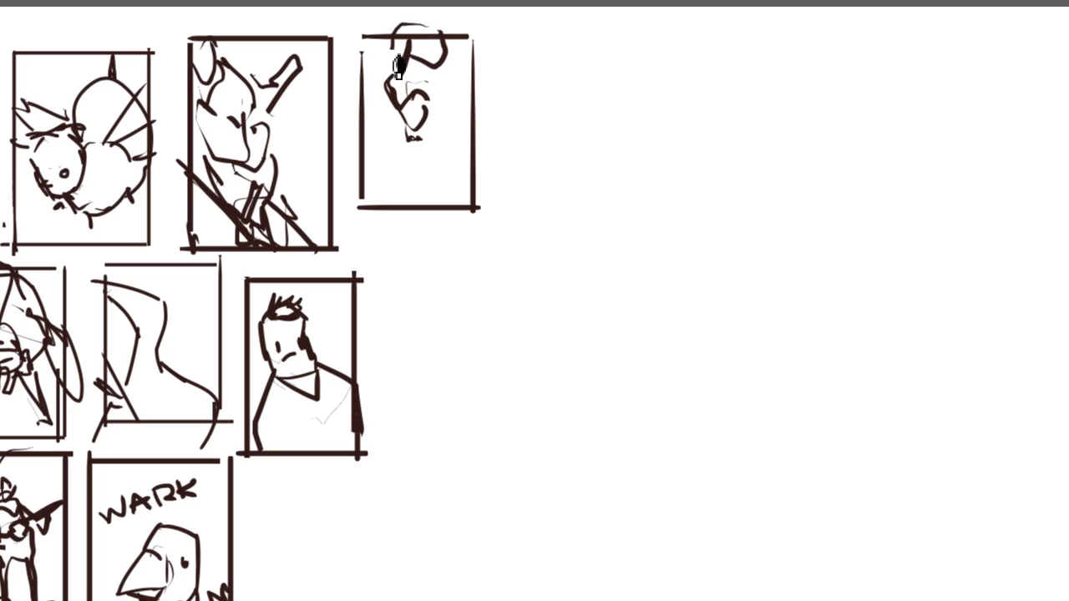
pyautogui.hotkey('ctrl', 'z')
pyautogui.hotkey('ctrl', 'z')
pyautogui.hotkey('ctrl', 'z')
pyautogui.hotkey('ctrl', 'z')
pyautogui.hotkey('ctrl', 'z')
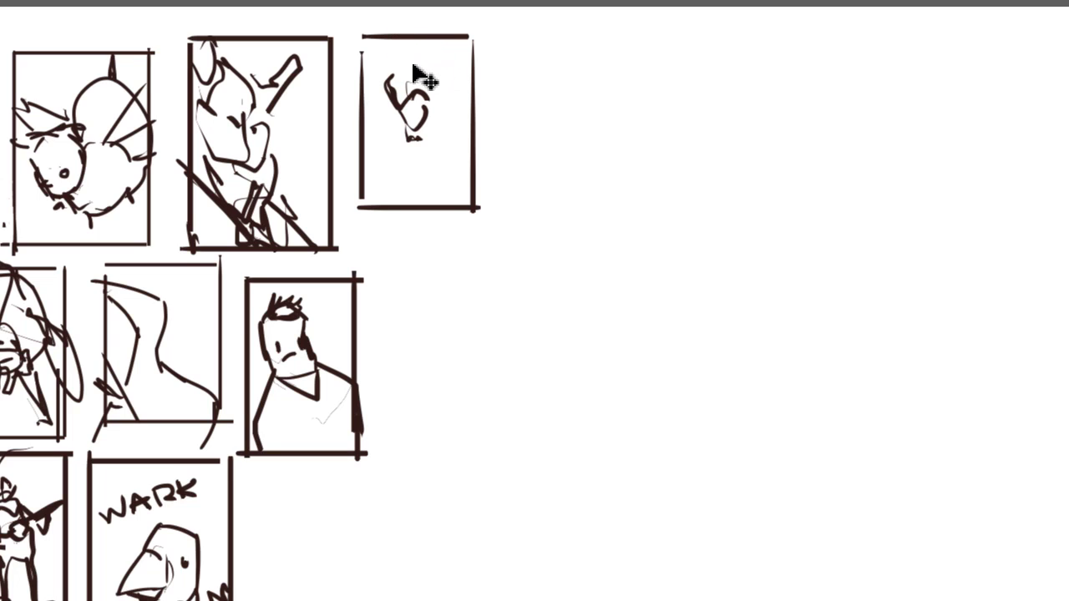
# Sketch a small striding figure with a large cylindrical load above its head, including the arms, torso and legs.
pyautogui.moveTo(410, 51)
pyautogui.mouseDown()
pyautogui.moveTo(403, 75)
pyautogui.moveTo(460, 113)
pyautogui.moveTo(449, 127)
pyautogui.mouseUp()
pyautogui.hotkey('ctrl', 'z')
pyautogui.moveTo(449, 127)
pyautogui.mouseDown()
pyautogui.moveTo(431, 109)
pyautogui.moveTo(459, 112)
pyautogui.moveTo(437, 120)
pyautogui.moveTo(433, 153)
pyautogui.mouseUp()
pyautogui.hotkey('ctrl', 'z')
pyautogui.hotkey('ctrl', 'z')
pyautogui.hotkey('ctrl', 'z')
pyautogui.moveTo(416, 92)
pyautogui.mouseDown()
pyautogui.moveTo(405, 109)
pyautogui.moveTo(432, 107)
pyautogui.moveTo(403, 114)
pyautogui.mouseUp()
pyautogui.hotkey('ctrl', 'z')
pyautogui.moveTo(405, 93)
pyautogui.mouseDown()
pyautogui.moveTo(416, 125)
pyautogui.moveTo(404, 119)
pyautogui.moveTo(396, 132)
pyautogui.mouseUp()
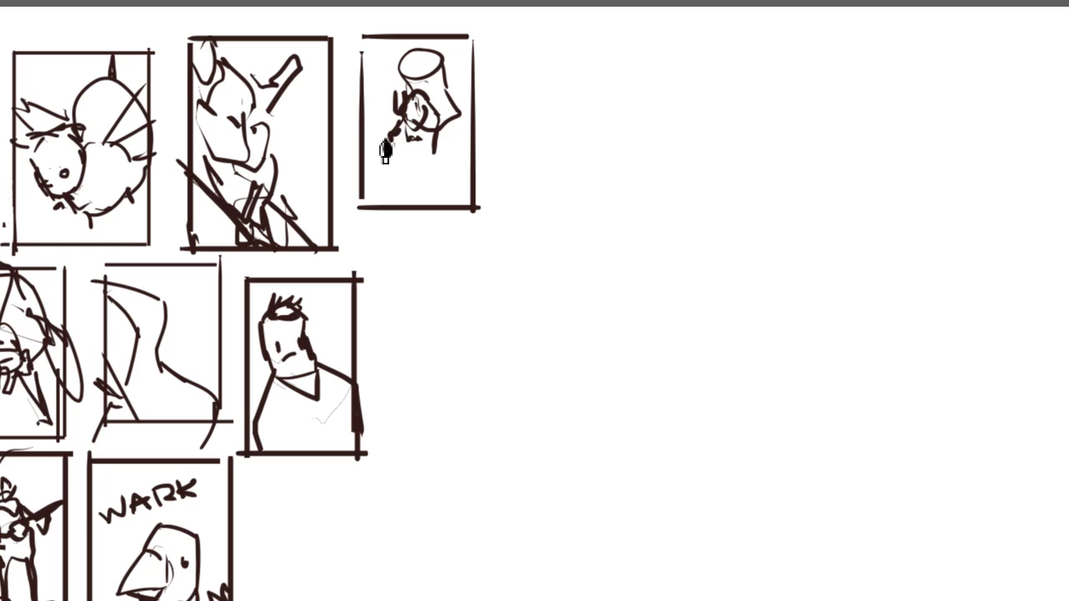
pyautogui.moveTo(398, 125)
pyautogui.mouseDown()
pyautogui.moveTo(376, 149)
pyautogui.moveTo(439, 162)
pyautogui.moveTo(435, 172)
pyautogui.moveTo(410, 162)
pyautogui.moveTo(418, 197)
pyautogui.moveTo(456, 195)
pyautogui.moveTo(416, 202)
pyautogui.moveTo(420, 215)
pyautogui.mouseUp()
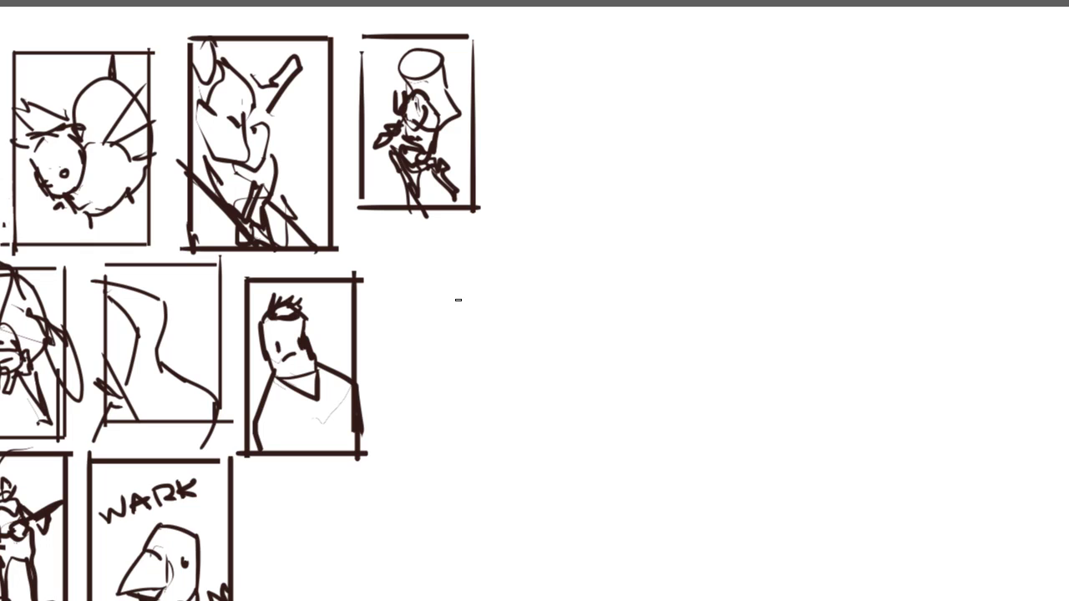
# Draw an upright panel frame beside the frowning man's panel and sketch a thin-lined standing figure with a raised arm inside it.
pyautogui.moveTo(398, 288); pyautogui.dragTo(394, 350)
pyautogui.hotkey('ctrl', 'z')
pyautogui.moveTo(388, 245)
pyautogui.mouseDown()
pyautogui.moveTo(388, 375)
pyautogui.moveTo(454, 249)
pyautogui.moveTo(491, 248)
pyautogui.mouseUp()
pyautogui.moveTo(475, 241); pyautogui.dragTo(474, 411)
pyautogui.moveTo(381, 341)
pyautogui.mouseDown()
pyautogui.moveTo(380, 412)
pyautogui.moveTo(485, 396)
pyautogui.mouseUp()
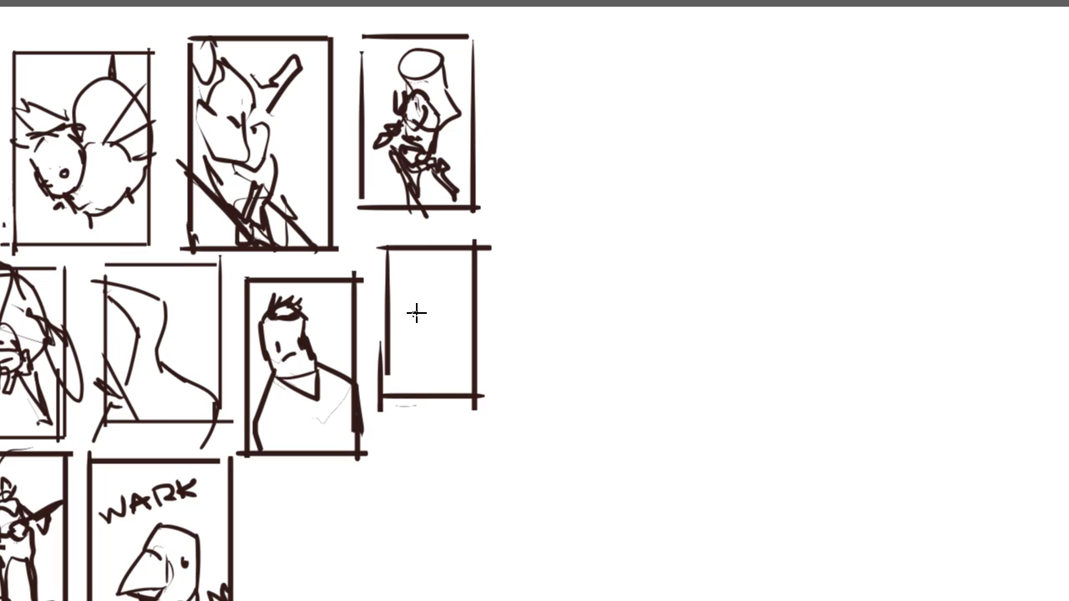
pyautogui.moveTo(416, 272)
pyautogui.mouseDown()
pyautogui.moveTo(423, 291)
pyautogui.moveTo(418, 281)
pyautogui.moveTo(407, 319)
pyautogui.moveTo(427, 313)
pyautogui.moveTo(418, 363)
pyautogui.moveTo(428, 371)
pyautogui.moveTo(443, 323)
pyautogui.moveTo(441, 357)
pyautogui.moveTo(451, 351)
pyautogui.moveTo(432, 293)
pyautogui.moveTo(421, 326)
pyautogui.moveTo(454, 292)
pyautogui.moveTo(446, 267)
pyautogui.moveTo(447, 326)
pyautogui.mouseUp()
pyautogui.hotkey('ctrl', 'z')
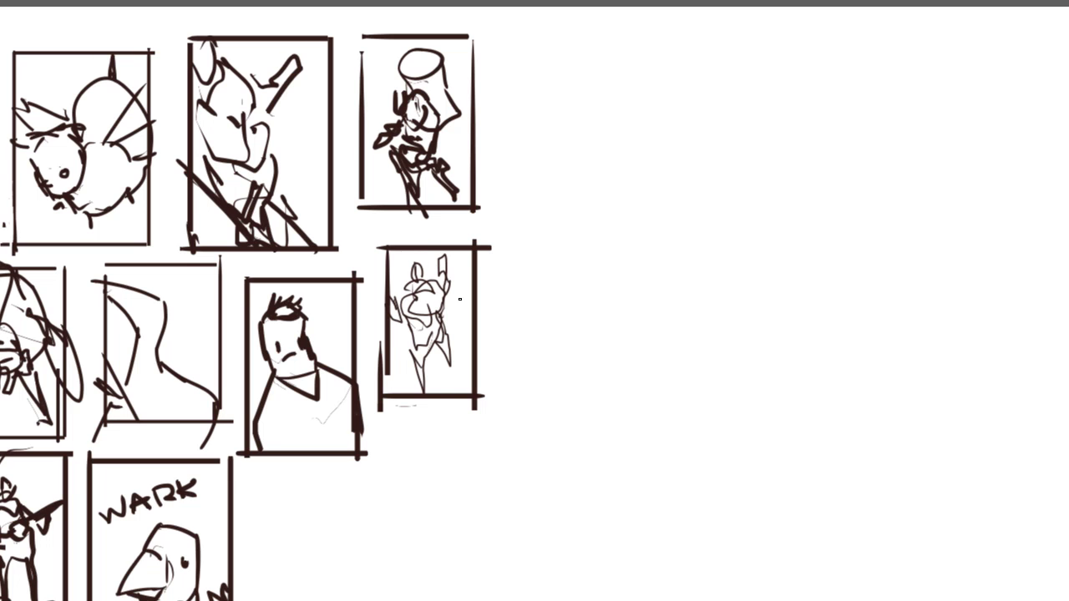
# Draw an upright rectangular panel frame beside the "WARK" bird thumbnail.
pyautogui.moveTo(322, 525)
pyautogui.mouseDown()
pyautogui.moveTo(362, 413)
pyautogui.moveTo(437, 269)
pyautogui.mouseUp()
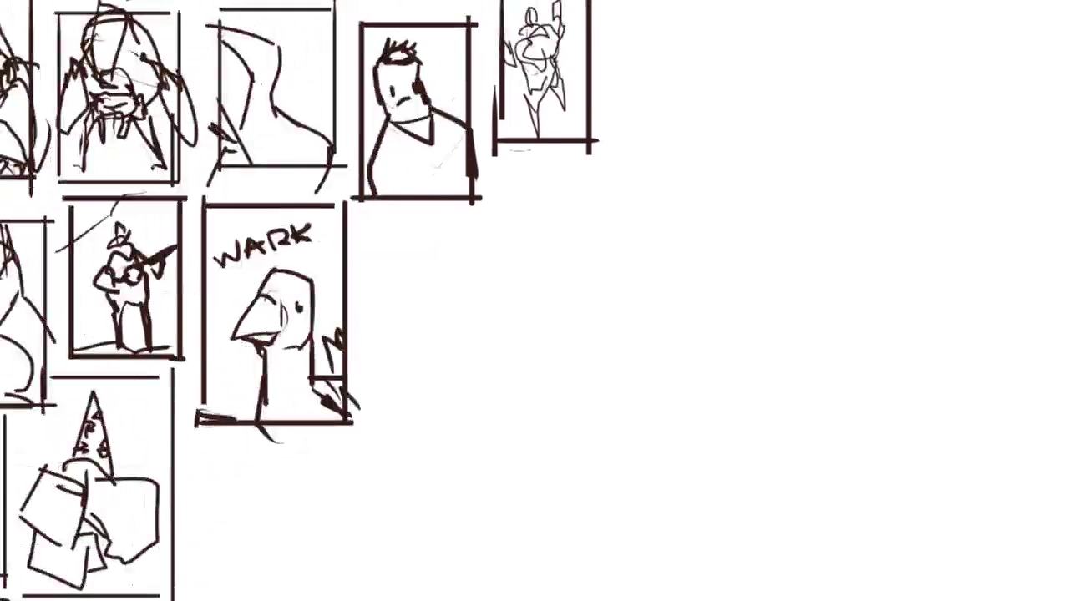
pyautogui.moveTo(375, 228); pyautogui.dragTo(375, 435)
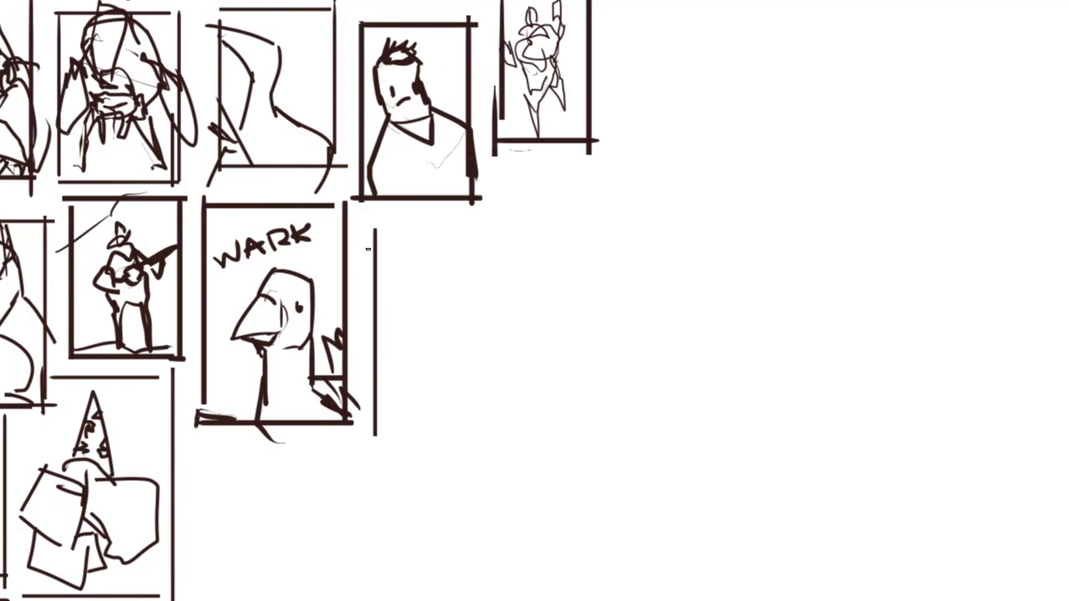
pyautogui.moveTo(365, 247)
pyautogui.mouseDown()
pyautogui.moveTo(502, 247)
pyautogui.moveTo(489, 442)
pyautogui.mouseUp()
pyautogui.moveTo(357, 432); pyautogui.dragTo(504, 433)
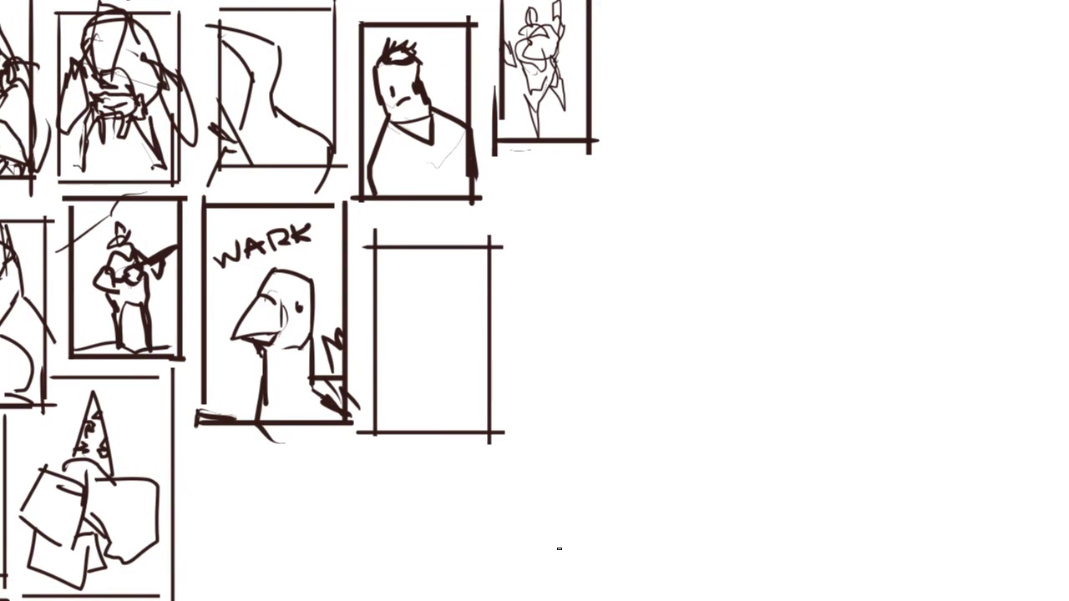
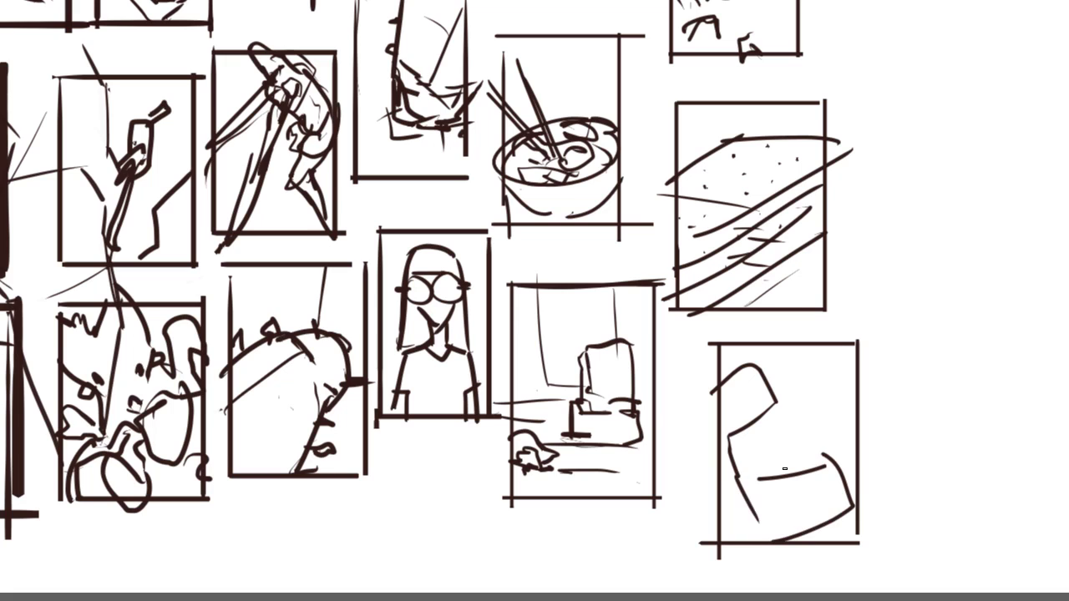
# Rework the last bottom-row panel with a rounded form low down, short strokes in the middle and an angular shape in the upper corner.
pyautogui.moveTo(772, 470)
pyautogui.mouseDown()
pyautogui.moveTo(822, 492)
pyautogui.moveTo(763, 540)
pyautogui.moveTo(798, 554)
pyautogui.mouseUp()
pyautogui.moveTo(804, 446); pyautogui.dragTo(802, 417)
pyautogui.moveTo(790, 403); pyautogui.dragTo(793, 424)
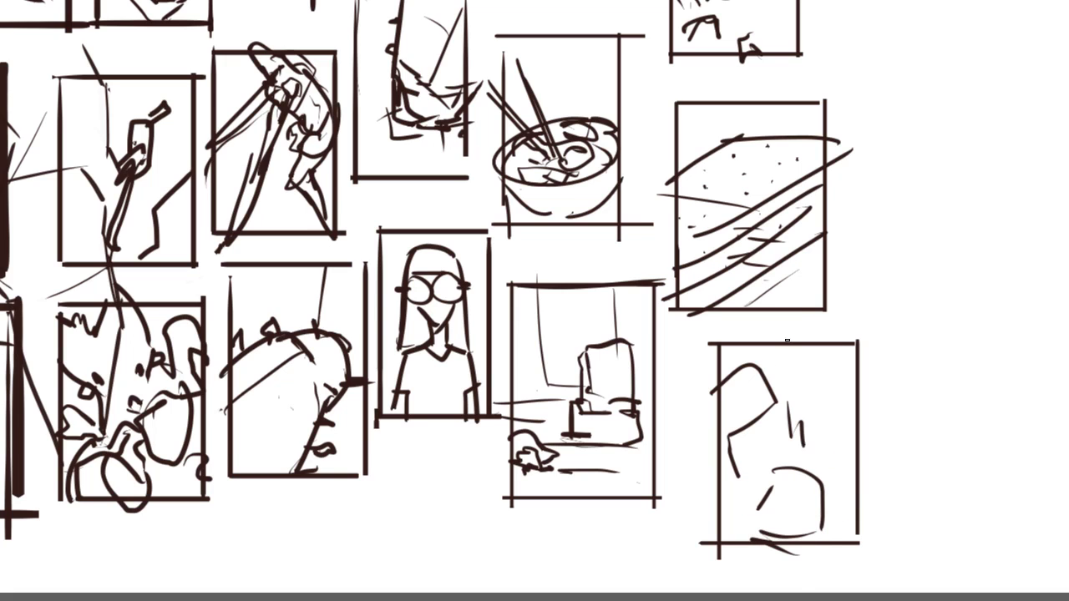
pyautogui.moveTo(790, 328)
pyautogui.mouseDown()
pyautogui.moveTo(869, 375)
pyautogui.moveTo(866, 355)
pyautogui.mouseUp()
pyautogui.moveTo(740, 467); pyautogui.dragTo(723, 495)
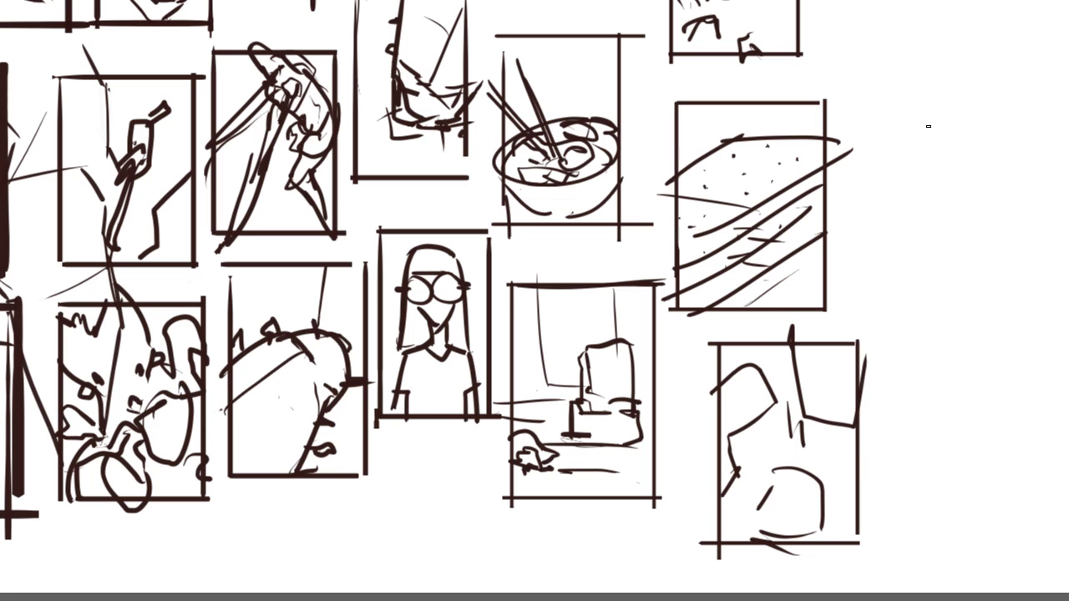
# Draw a tall rectangular panel frame at the end of the top row of thumbnails.
pyautogui.moveTo(535, 84); pyautogui.dragTo(534, 535)
pyautogui.moveTo(690, 167)
pyautogui.mouseDown()
pyautogui.moveTo(534, 382)
pyautogui.moveTo(547, 393)
pyautogui.mouseUp()
pyautogui.moveTo(581, 138); pyautogui.dragTo(581, 299)
pyautogui.moveTo(581, 361)
pyautogui.mouseDown()
pyautogui.moveTo(591, 146)
pyautogui.moveTo(724, 144)
pyautogui.moveTo(736, 335)
pyautogui.mouseUp()
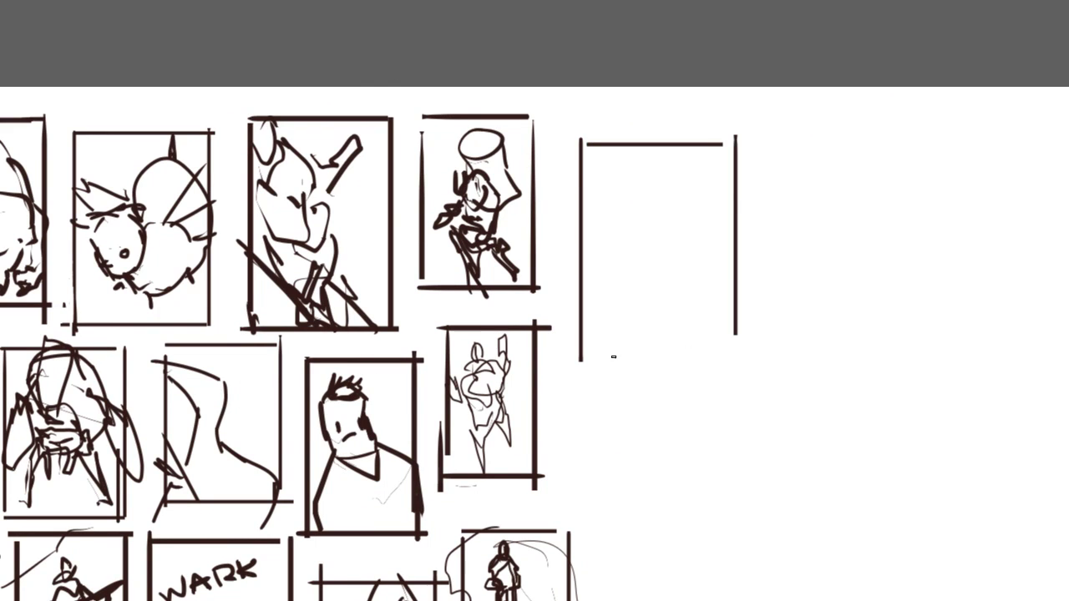
pyautogui.hotkey('ctrl', 'z')
pyautogui.moveTo(729, 132); pyautogui.dragTo(727, 363)
pyautogui.moveTo(582, 360); pyautogui.dragTo(752, 358)
# Sketch a seated figure with an oval head and a bulky draped body filling the new top-row panel.
pyautogui.moveTo(640, 206)
pyautogui.mouseDown()
pyautogui.moveTo(611, 246)
pyautogui.moveTo(650, 203)
pyautogui.moveTo(626, 231)
pyautogui.moveTo(652, 218)
pyautogui.moveTo(643, 205)
pyautogui.mouseUp()
pyautogui.hotkey('ctrl', 'z')
pyautogui.moveTo(632, 239); pyautogui.dragTo(590, 261)
pyautogui.hotkey('ctrl', 'z')
pyautogui.hotkey('ctrl', 'z')
pyautogui.moveTo(625, 225); pyautogui.dragTo(574, 292)
pyautogui.moveTo(574, 292); pyautogui.dragTo(633, 294)
pyautogui.moveTo(664, 278)
pyautogui.mouseDown()
pyautogui.moveTo(672, 229)
pyautogui.moveTo(674, 298)
pyautogui.moveTo(621, 338)
pyautogui.moveTo(686, 279)
pyautogui.moveTo(637, 370)
pyautogui.mouseUp()
pyautogui.moveTo(575, 306)
pyautogui.mouseDown()
pyautogui.moveTo(587, 346)
pyautogui.moveTo(696, 317)
pyautogui.mouseUp()
pyautogui.moveTo(673, 222)
pyautogui.mouseDown()
pyautogui.moveTo(716, 272)
pyautogui.moveTo(702, 283)
pyautogui.moveTo(705, 313)
pyautogui.mouseUp()
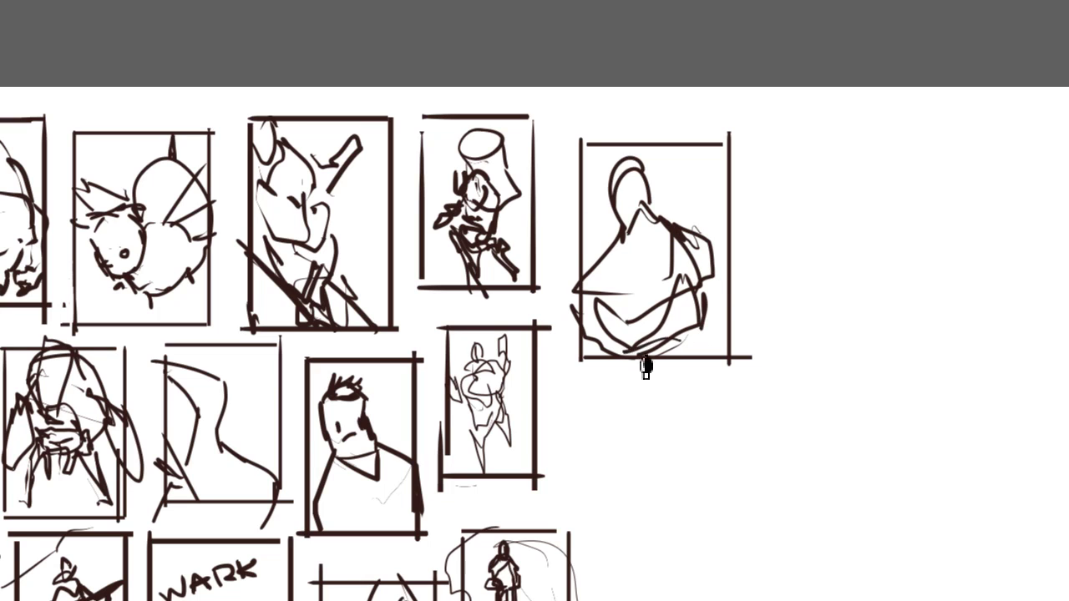
# Add garment folds and an outer edge to the draped figure, plus a diagonal line across the panel's upper corner.
pyautogui.moveTo(659, 357)
pyautogui.mouseDown()
pyautogui.moveTo(669, 329)
pyautogui.moveTo(656, 259)
pyautogui.mouseUp()
pyautogui.moveTo(644, 222); pyautogui.dragTo(656, 257)
pyautogui.moveTo(665, 302); pyautogui.dragTo(634, 368)
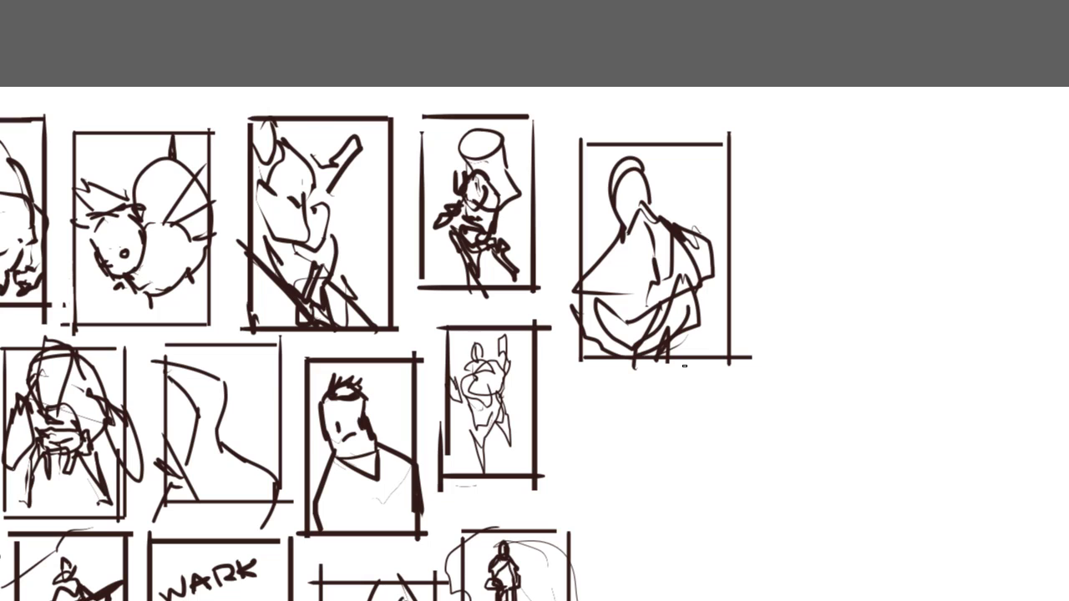
pyautogui.moveTo(581, 273); pyautogui.dragTo(574, 302)
pyautogui.moveTo(646, 124); pyautogui.dragTo(743, 221)
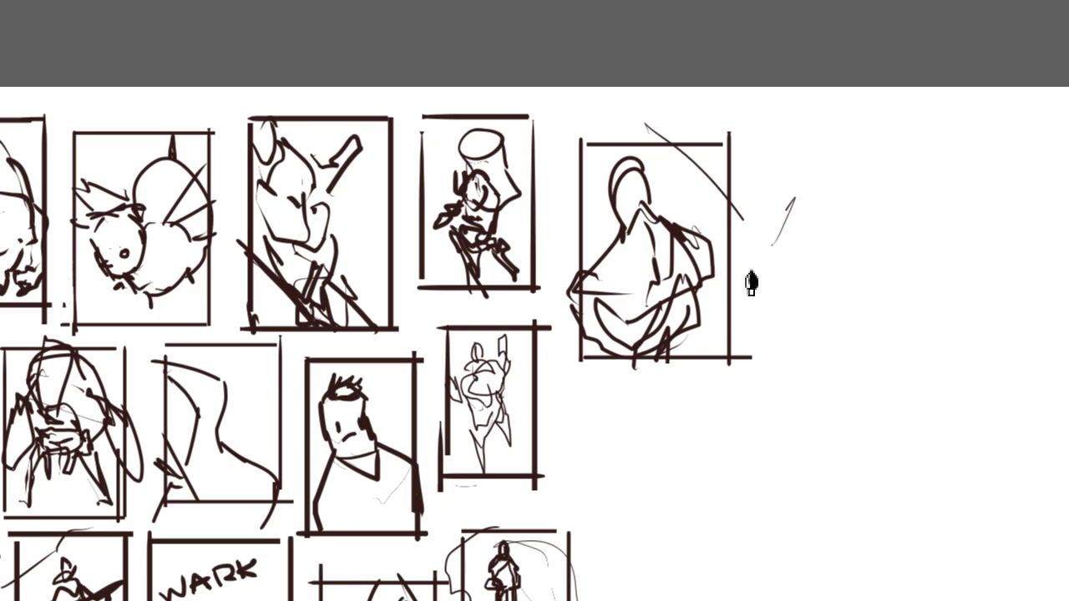
# Draw an upright rectangular panel frame below the draped figure's panel.
pyautogui.moveTo(595, 392); pyautogui.dragTo(595, 566)
pyautogui.moveTo(604, 392)
pyautogui.mouseDown()
pyautogui.moveTo(736, 393)
pyautogui.moveTo(698, 201)
pyautogui.moveTo(677, 424)
pyautogui.mouseUp()
pyautogui.moveTo(558, 390); pyautogui.dragTo(719, 390)
# Sketch a rounded square shape, a small upright loop and the start of a mound in the panel below the draped figure.
pyautogui.moveTo(604, 241)
pyautogui.mouseDown()
pyautogui.moveTo(632, 290)
pyautogui.moveTo(585, 306)
pyautogui.mouseUp()
pyautogui.hotkey('ctrl', 'z')
pyautogui.moveTo(568, 256); pyautogui.dragTo(575, 250)
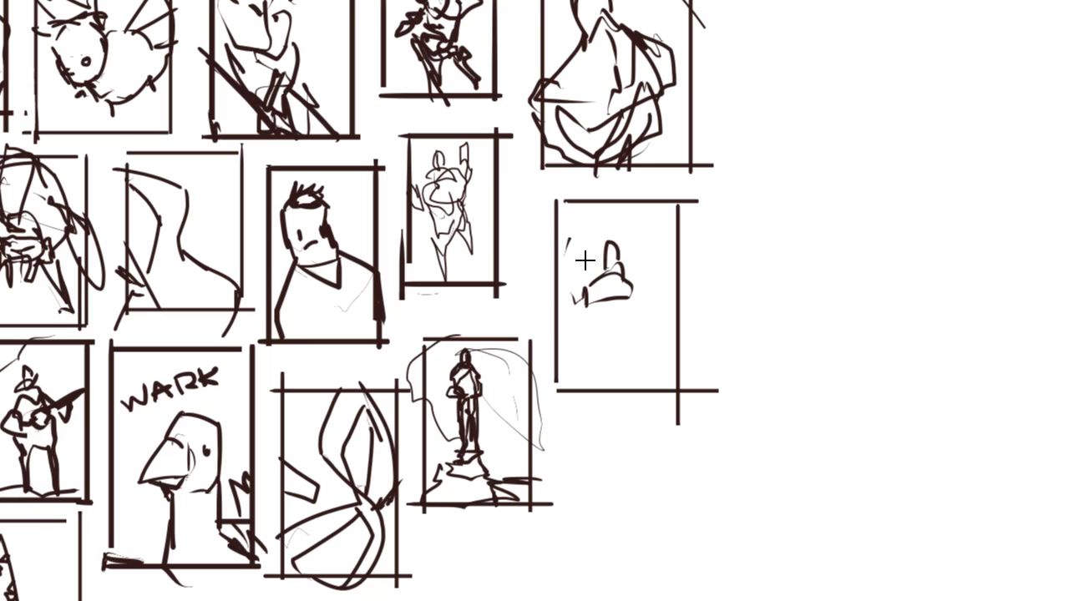
pyautogui.moveTo(571, 287); pyautogui.dragTo(580, 248)
pyautogui.moveTo(577, 316)
pyautogui.mouseDown()
pyautogui.moveTo(547, 358)
pyautogui.moveTo(603, 311)
pyautogui.moveTo(645, 323)
pyautogui.moveTo(658, 402)
pyautogui.mouseUp()
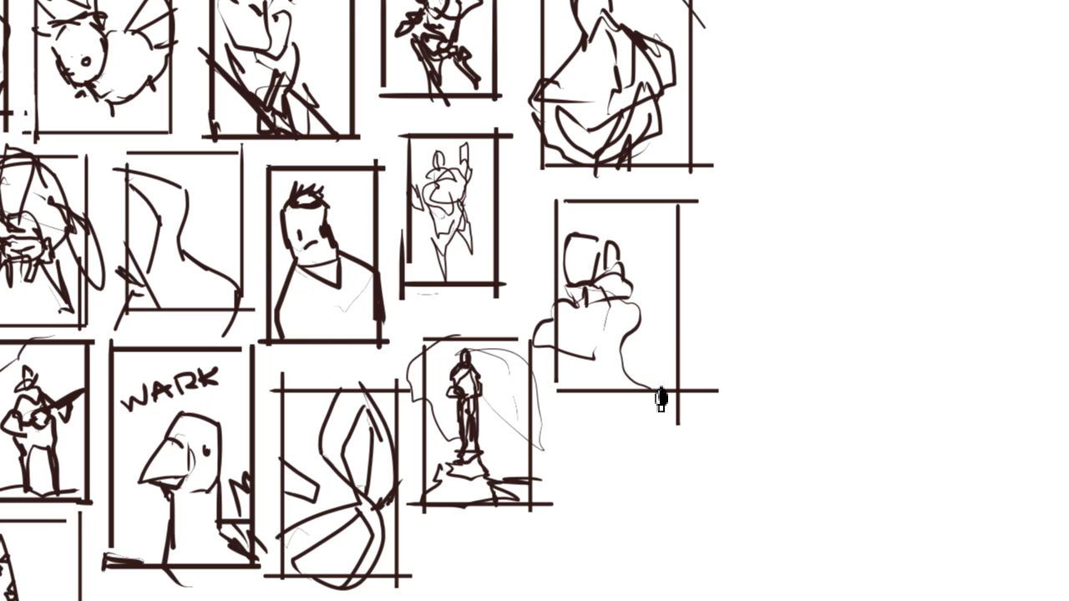
pyautogui.hotkey('ctrl', 'z')
pyautogui.moveTo(660, 327)
pyautogui.mouseDown()
pyautogui.moveTo(604, 403)
pyautogui.moveTo(668, 328)
pyautogui.moveTo(610, 348)
pyautogui.mouseUp()
pyautogui.moveTo(643, 279)
pyautogui.mouseDown()
pyautogui.moveTo(653, 240)
pyautogui.moveTo(646, 277)
pyautogui.moveTo(553, 320)
pyautogui.moveTo(660, 331)
pyautogui.mouseUp()
pyautogui.hotkey('ctrl', 'z')
pyautogui.hotkey('ctrl', 'z')
pyautogui.hotkey('ctrl', 'z')
# Build up the mound with overlapping folds, a large block in front, leg-like strokes and a tall narrow post behind.
pyautogui.moveTo(542, 291)
pyautogui.mouseDown()
pyautogui.moveTo(599, 319)
pyautogui.moveTo(652, 322)
pyautogui.mouseUp()
pyautogui.moveTo(630, 295)
pyautogui.mouseDown()
pyautogui.moveTo(600, 291)
pyautogui.moveTo(585, 303)
pyautogui.mouseUp()
pyautogui.moveTo(628, 280)
pyautogui.mouseDown()
pyautogui.moveTo(676, 311)
pyautogui.moveTo(604, 337)
pyautogui.mouseUp()
pyautogui.moveTo(583, 327); pyautogui.dragTo(567, 385)
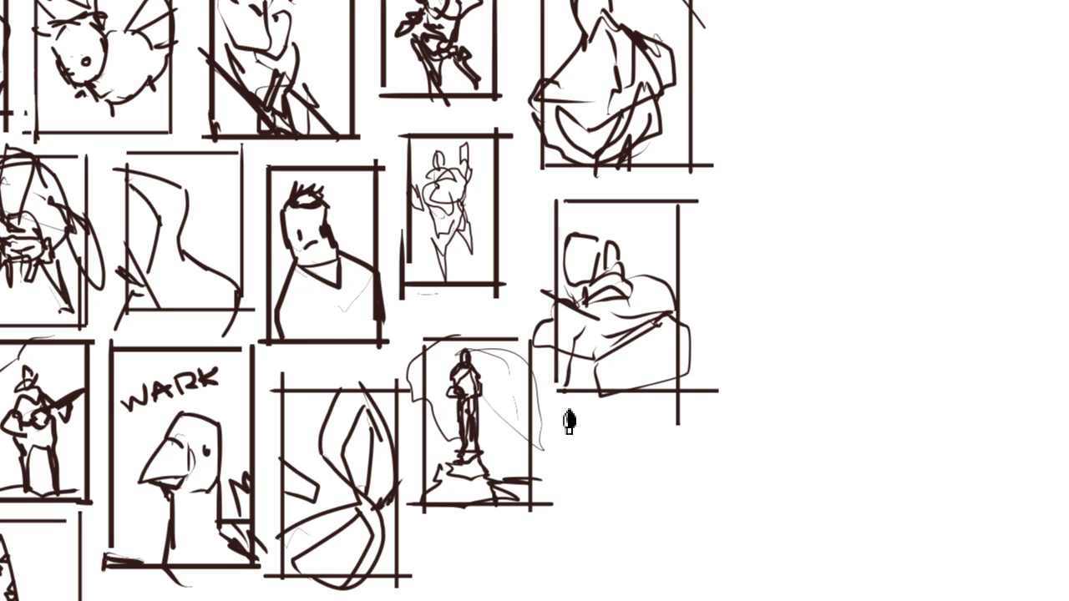
pyautogui.moveTo(543, 311)
pyautogui.mouseDown()
pyautogui.moveTo(570, 332)
pyautogui.moveTo(568, 397)
pyautogui.mouseUp()
pyautogui.moveTo(645, 261)
pyautogui.mouseDown()
pyautogui.moveTo(649, 210)
pyautogui.moveTo(656, 262)
pyautogui.mouseUp()
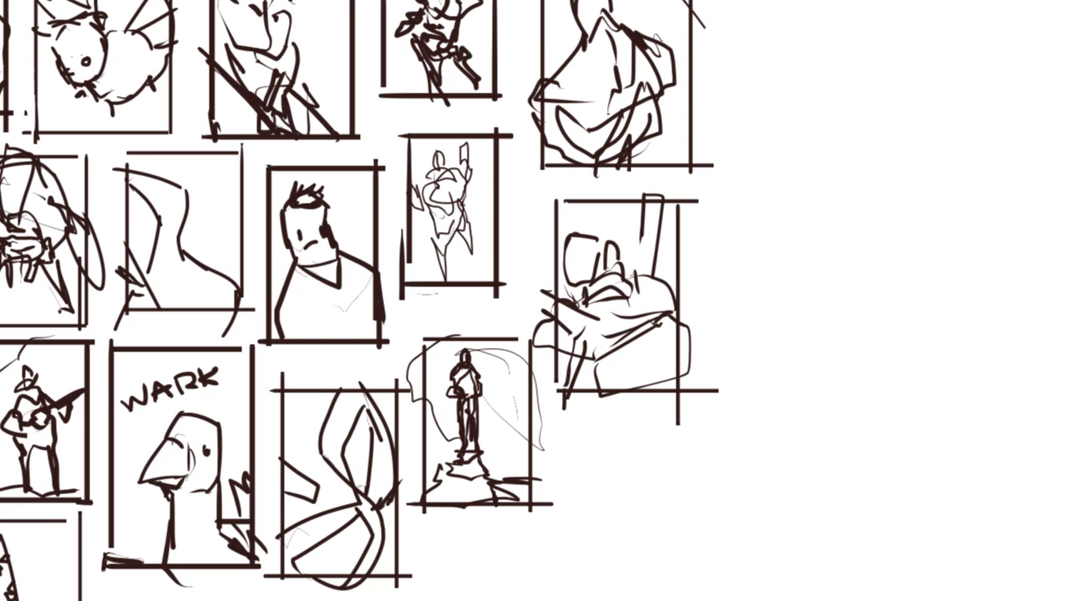
# Draw another tall rectangular panel frame at the end of the top row, next to the draped figure.
pyautogui.moveTo(568, 401); pyautogui.dragTo(630, 157)
pyautogui.moveTo(534, 301)
pyautogui.mouseDown()
pyautogui.moveTo(522, 363)
pyautogui.moveTo(522, 351)
pyautogui.mouseUp()
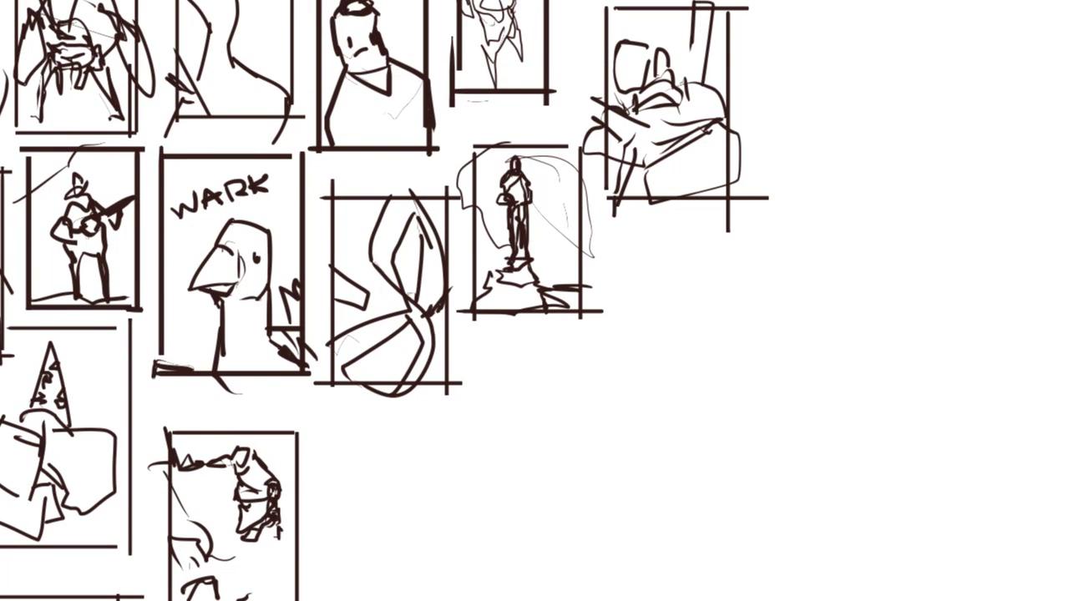
pyautogui.moveTo(535, 167)
pyautogui.mouseDown()
pyautogui.moveTo(617, 359)
pyautogui.moveTo(408, 551)
pyautogui.mouseUp()
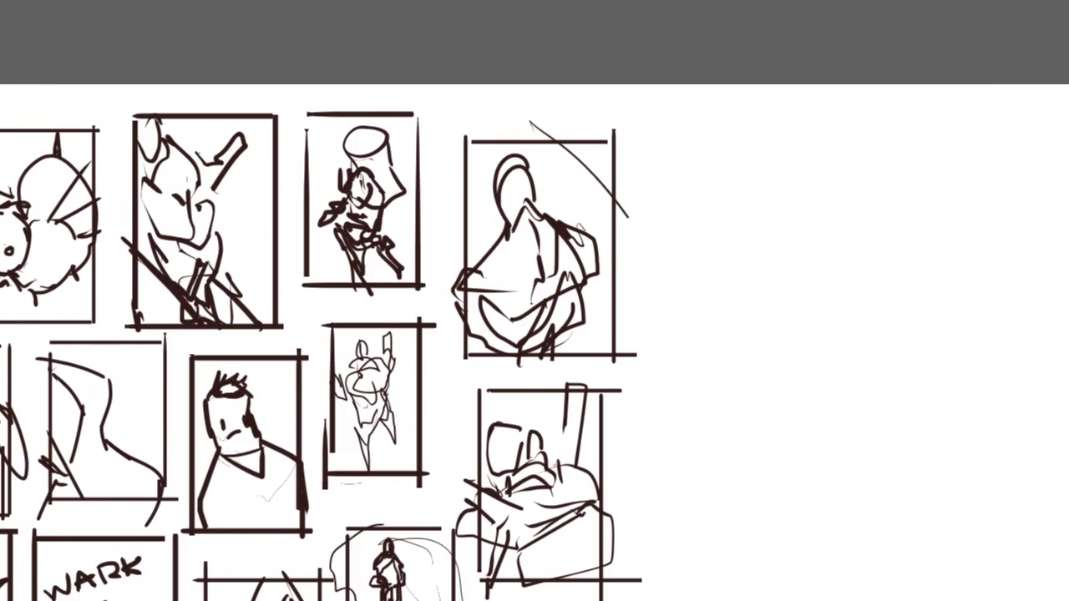
pyautogui.moveTo(659, 148)
pyautogui.mouseDown()
pyautogui.moveTo(658, 321)
pyautogui.moveTo(766, 317)
pyautogui.mouseUp()
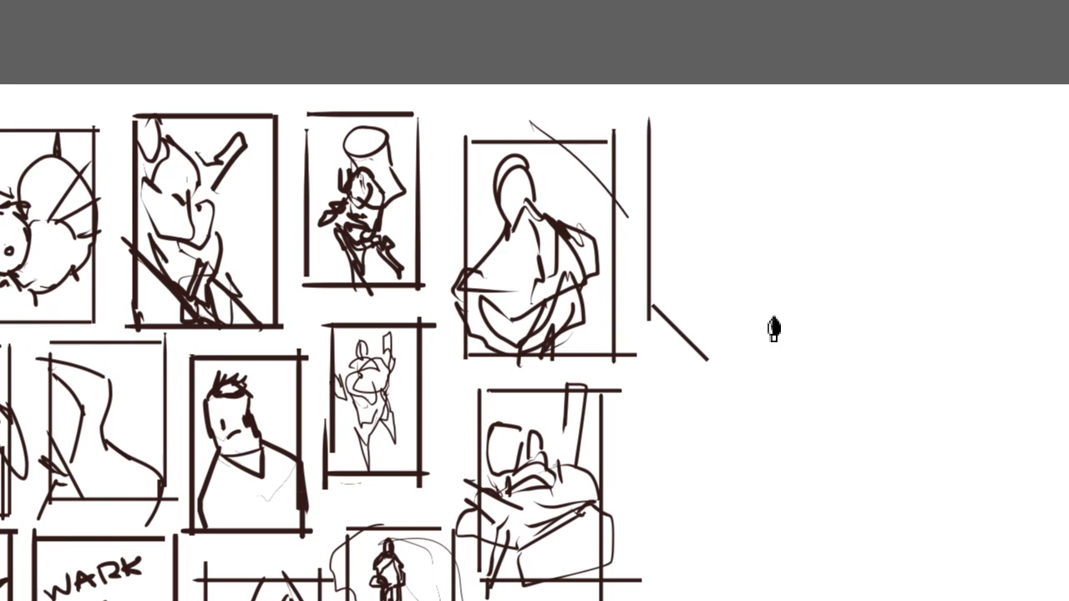
pyautogui.hotkey('ctrl', 'z')
pyautogui.moveTo(649, 319); pyautogui.dragTo(786, 319)
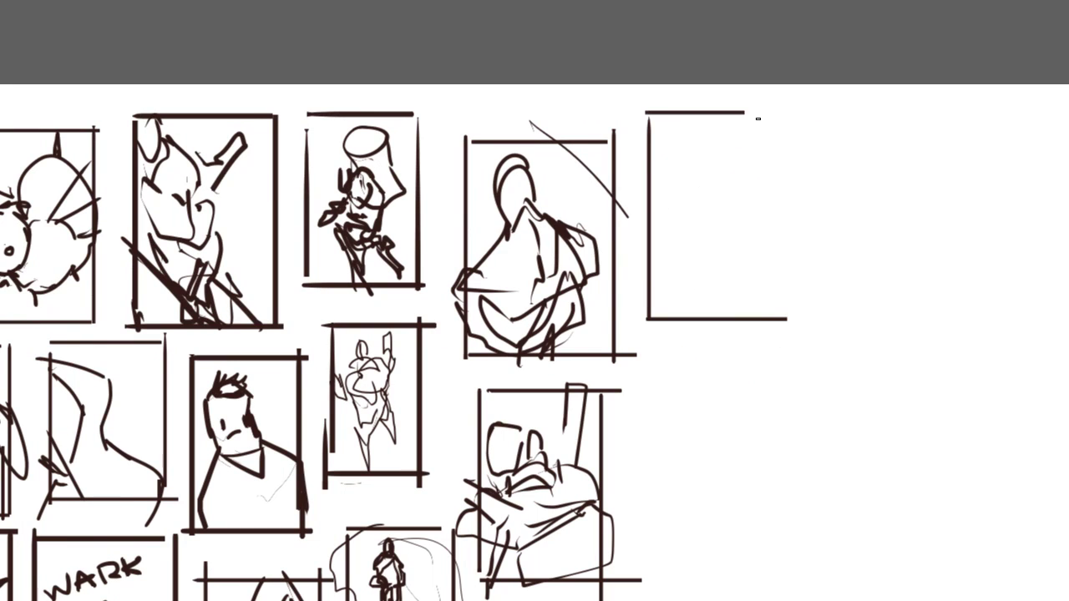
pyautogui.moveTo(770, 122); pyautogui.dragTo(767, 337)
pyautogui.hotkey('ctrl', 'z')
pyautogui.moveTo(768, 117)
pyautogui.mouseDown()
pyautogui.moveTo(771, 347)
pyautogui.moveTo(782, 330)
pyautogui.mouseUp()
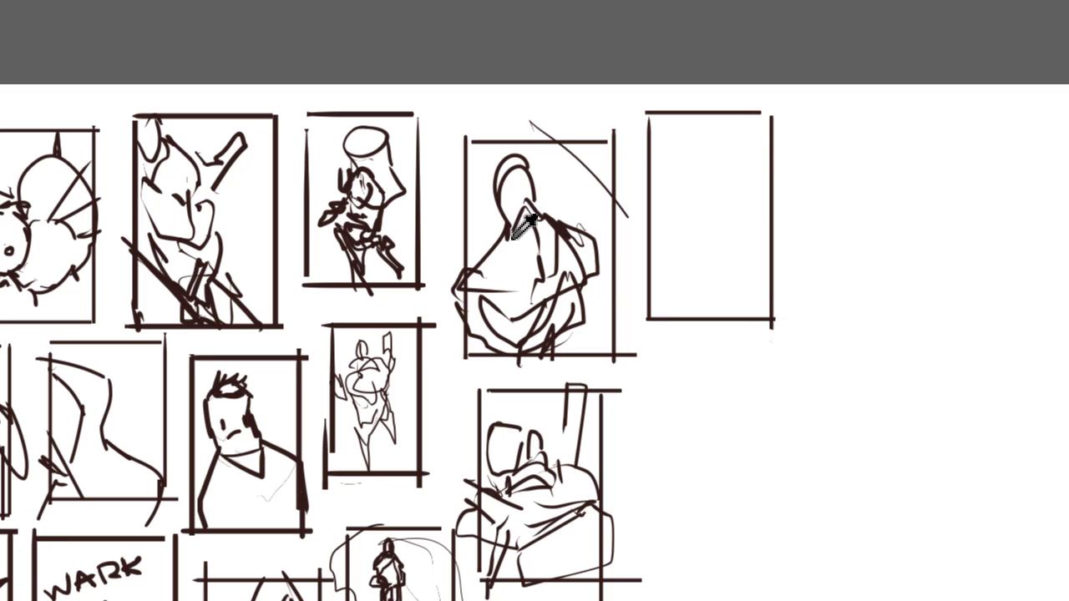
pyautogui.hotkey('ctrl', 'z')
pyautogui.moveTo(650, 200)
pyautogui.mouseDown()
pyautogui.moveTo(712, 203)
pyautogui.moveTo(707, 219)
pyautogui.moveTo(644, 257)
pyautogui.mouseUp()
pyautogui.hotkey('ctrl', 'z')
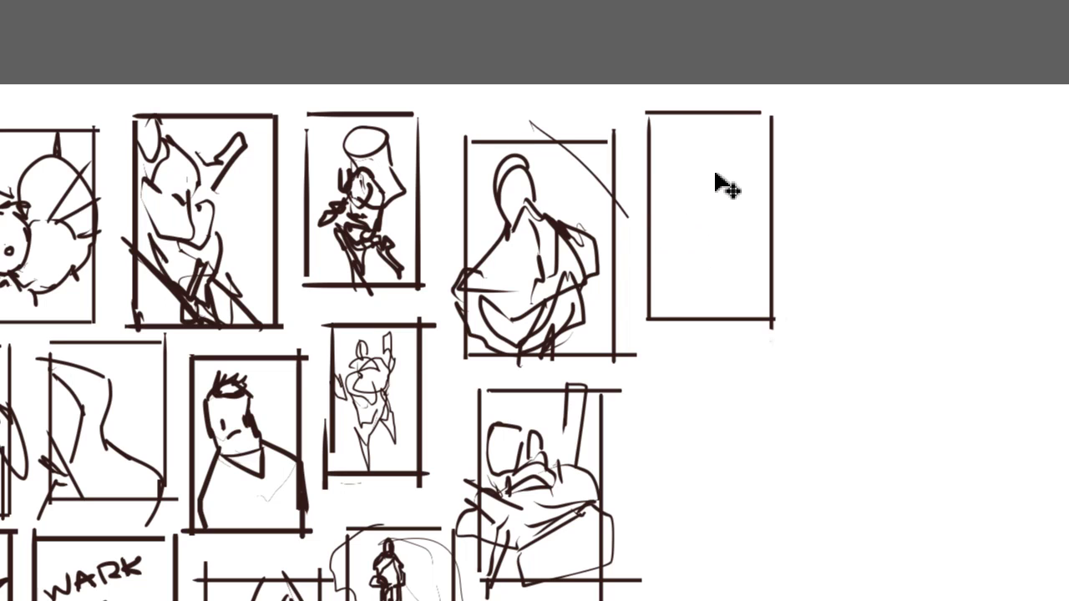
pyautogui.moveTo(703, 157)
pyautogui.mouseDown()
pyautogui.moveTo(746, 200)
pyautogui.moveTo(726, 154)
pyautogui.moveTo(720, 243)
pyautogui.mouseUp()
pyautogui.hotkey('ctrl', 'z')
pyautogui.hotkey('ctrl', 'z')
pyautogui.hotkey('ctrl', 'z')
# Sketch a tilted blocky head above a diamond-shaped body with a smaller rounded block attached, redoing strokes as needed.
pyautogui.moveTo(695, 160)
pyautogui.mouseDown()
pyautogui.moveTo(733, 184)
pyautogui.moveTo(740, 209)
pyautogui.mouseUp()
pyautogui.hotkey('ctrl', 'z')
pyautogui.moveTo(692, 172)
pyautogui.mouseDown()
pyautogui.moveTo(733, 228)
pyautogui.moveTo(755, 232)
pyautogui.moveTo(681, 247)
pyautogui.mouseUp()
pyautogui.hotkey('ctrl', 'z')
pyautogui.hotkey('ctrl', 'z')
pyautogui.moveTo(729, 199)
pyautogui.mouseDown()
pyautogui.moveTo(702, 209)
pyautogui.moveTo(750, 255)
pyautogui.mouseUp()
pyautogui.hotkey('ctrl', 'z')
pyautogui.moveTo(702, 226)
pyautogui.mouseDown()
pyautogui.moveTo(716, 198)
pyautogui.moveTo(704, 167)
pyautogui.moveTo(736, 203)
pyautogui.moveTo(690, 223)
pyautogui.moveTo(664, 260)
pyautogui.moveTo(705, 223)
pyautogui.moveTo(752, 277)
pyautogui.moveTo(709, 272)
pyautogui.mouseUp()
pyautogui.hotkey('ctrl', 'z')
pyautogui.hotkey('ctrl', 'z')
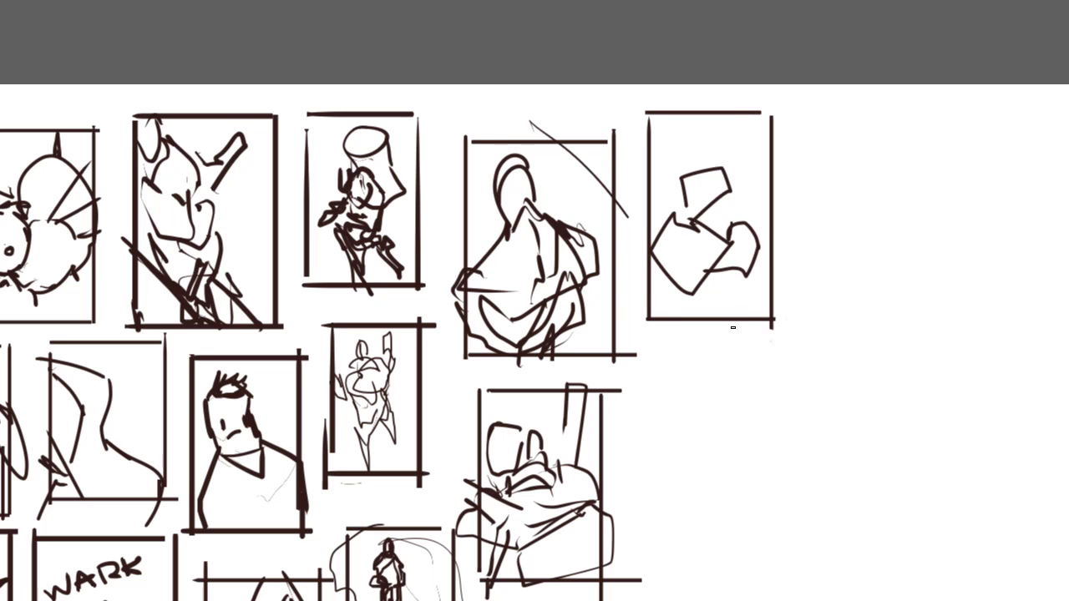
# Sketch a seated figure leaning back with outstretched legs in the empty space below the blocky shapes panel.
pyautogui.moveTo(696, 375)
pyautogui.mouseDown()
pyautogui.moveTo(678, 378)
pyautogui.moveTo(695, 399)
pyautogui.moveTo(730, 406)
pyautogui.moveTo(696, 418)
pyautogui.moveTo(739, 449)
pyautogui.moveTo(697, 458)
pyautogui.moveTo(685, 473)
pyautogui.moveTo(693, 496)
pyautogui.moveTo(722, 478)
pyautogui.moveTo(720, 489)
pyautogui.moveTo(721, 472)
pyautogui.moveTo(763, 446)
pyautogui.moveTo(742, 485)
pyautogui.moveTo(770, 436)
pyautogui.mouseUp()
pyautogui.hotkey('ctrl', 'z')
pyautogui.hotkey('ctrl', 'z')
pyautogui.hotkey('ctrl', 'z')
pyautogui.moveTo(740, 478)
pyautogui.mouseDown()
pyautogui.moveTo(784, 458)
pyautogui.moveTo(805, 478)
pyautogui.moveTo(727, 486)
pyautogui.moveTo(751, 485)
pyautogui.mouseUp()
pyautogui.hotkey('ctrl', 'z')
pyautogui.moveTo(782, 450); pyautogui.dragTo(798, 457)
# Draw an upright rectangular panel frame around the seated figure, leaving the feet extending past its edge.
pyautogui.moveTo(660, 350)
pyautogui.mouseDown()
pyautogui.moveTo(660, 523)
pyautogui.moveTo(792, 541)
pyautogui.moveTo(792, 464)
pyautogui.mouseUp()
pyautogui.moveTo(683, 354); pyautogui.dragTo(780, 354)
pyautogui.moveTo(783, 460); pyautogui.dragTo(784, 369)
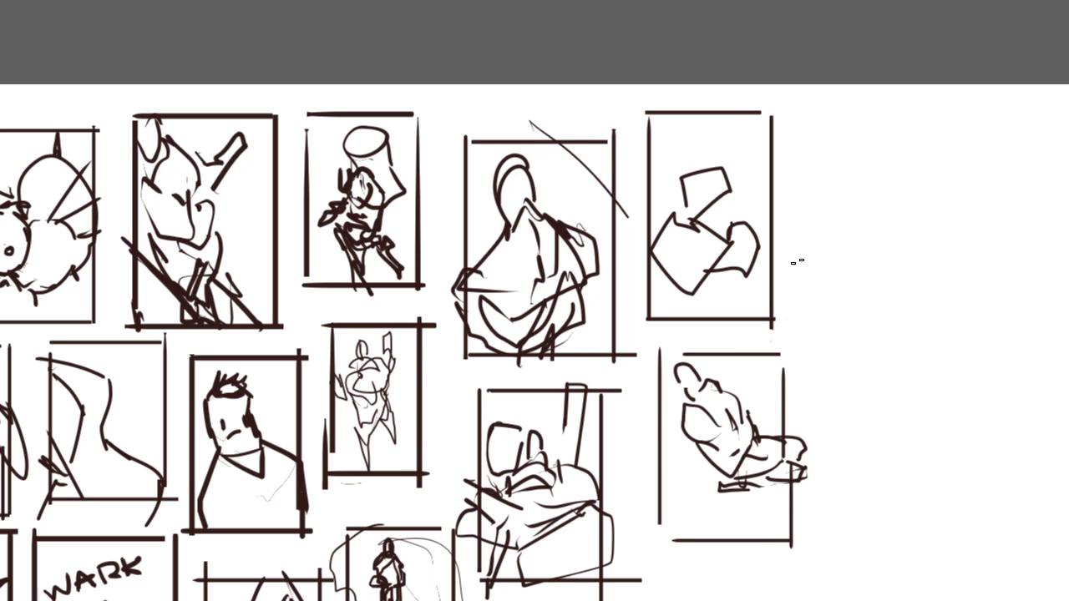
# Draw a thick-lined upright panel frame at the end of the top row, beside the blocky shapes panel.
pyautogui.moveTo(334, 418); pyautogui.dragTo(525, 132)
pyautogui.moveTo(84, 284); pyautogui.dragTo(1055, 352)
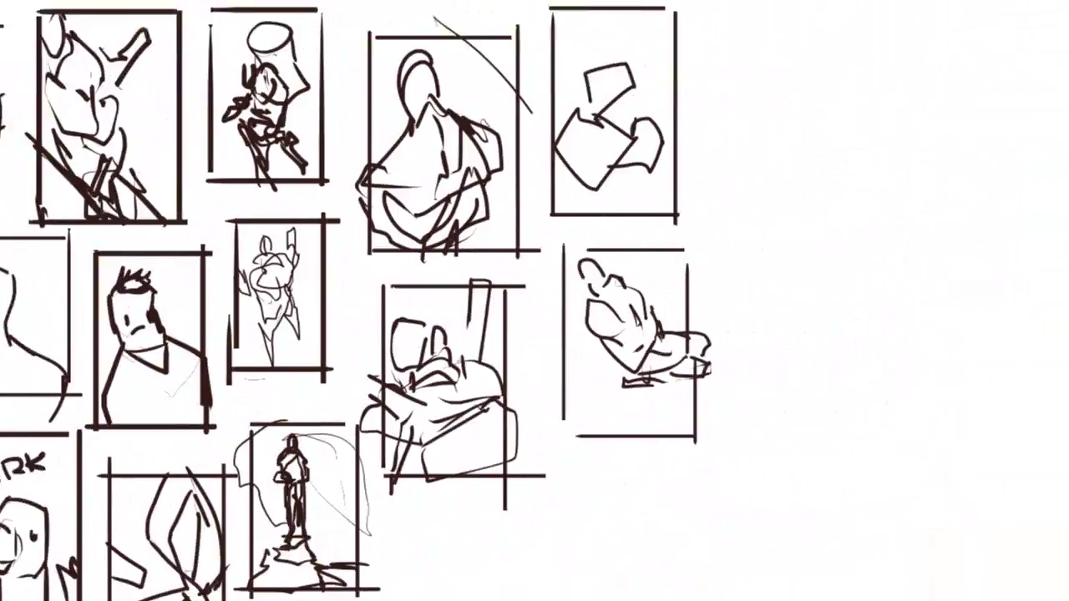
pyautogui.moveTo(666, 21)
pyautogui.mouseDown()
pyautogui.moveTo(678, 209)
pyautogui.moveTo(665, 242)
pyautogui.mouseUp()
pyautogui.hotkey('ctrl', 'z')
pyautogui.moveTo(659, 48)
pyautogui.mouseDown()
pyautogui.moveTo(673, 143)
pyautogui.moveTo(660, 230)
pyautogui.mouseUp()
pyautogui.moveTo(652, 29)
pyautogui.mouseDown()
pyautogui.moveTo(781, 30)
pyautogui.moveTo(795, 282)
pyautogui.mouseUp()
pyautogui.moveTo(664, 240); pyautogui.dragTo(812, 240)
pyautogui.moveTo(655, 27)
pyautogui.mouseDown()
pyautogui.moveTo(788, 154)
pyautogui.moveTo(675, 270)
pyautogui.mouseUp()
pyautogui.hotkey('ctrl', 'z')
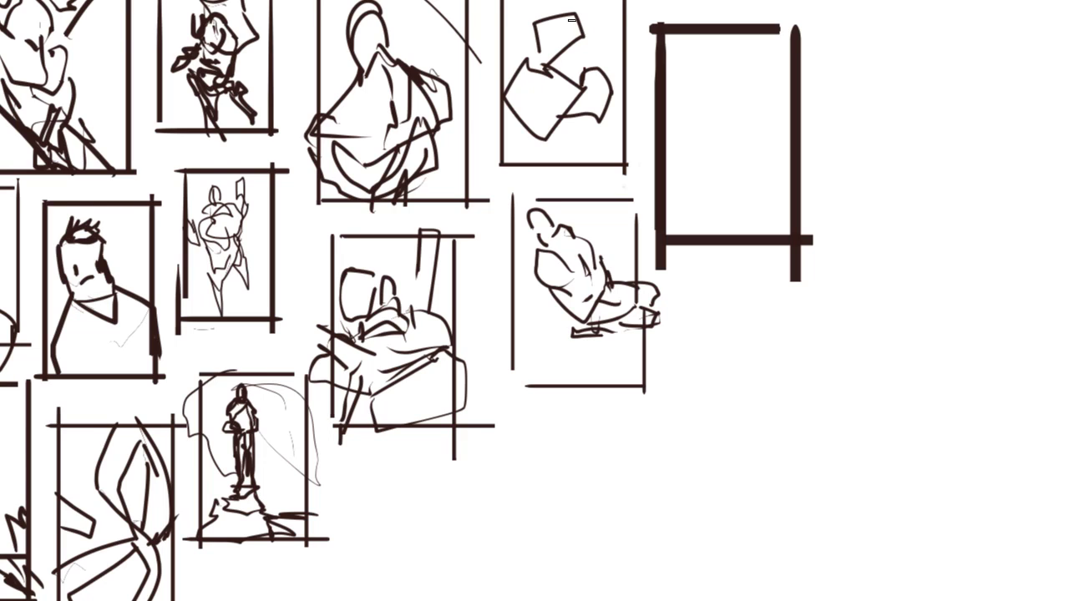
pyautogui.moveTo(658, 27); pyautogui.dragTo(796, 35)
pyautogui.moveTo(660, 116)
pyautogui.mouseDown()
pyautogui.moveTo(706, 140)
pyautogui.moveTo(728, 137)
pyautogui.moveTo(677, 113)
pyautogui.moveTo(692, 205)
pyautogui.mouseUp()
pyautogui.hotkey('ctrl', 'z')
pyautogui.hotkey('ctrl', 'z')
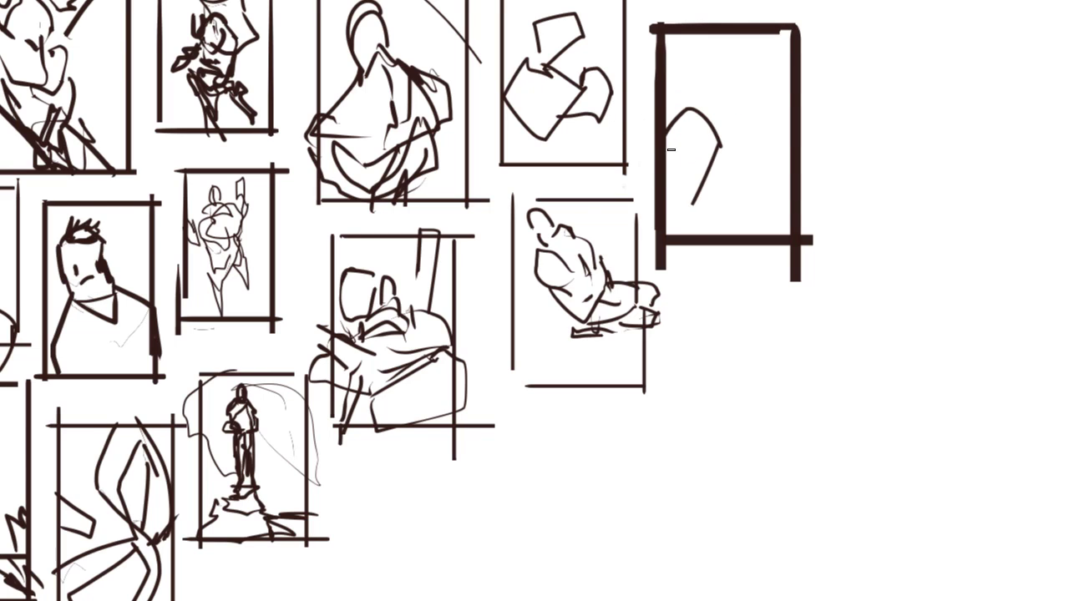
pyautogui.hotkey('ctrl', 'z')
pyautogui.moveTo(683, 130)
pyautogui.mouseDown()
pyautogui.moveTo(678, 172)
pyautogui.moveTo(715, 198)
pyautogui.moveTo(692, 173)
pyautogui.moveTo(746, 178)
pyautogui.mouseUp()
pyautogui.hotkey('ctrl', 'z')
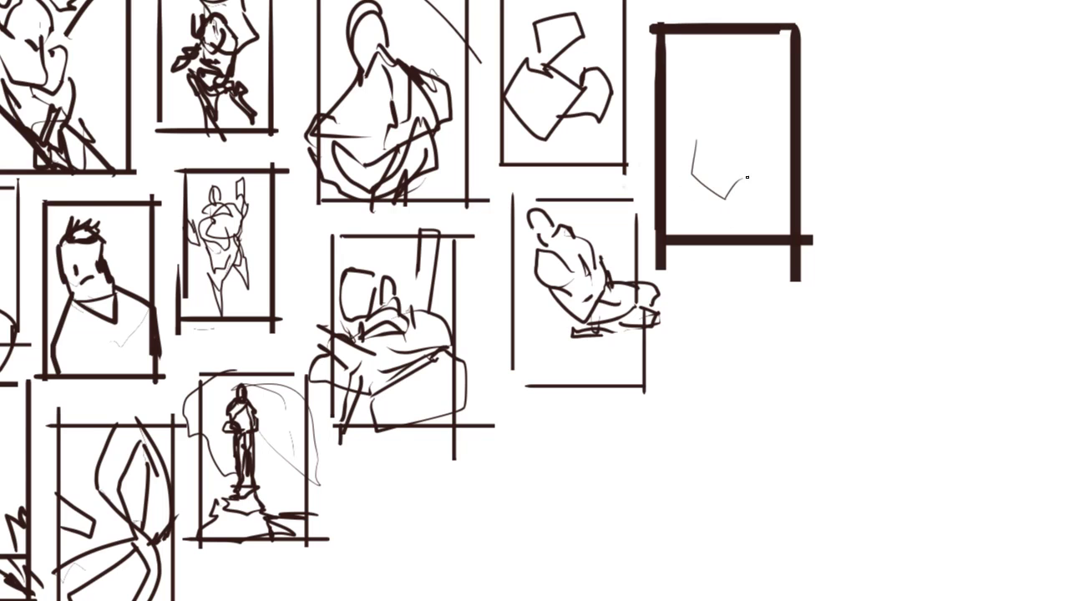
pyautogui.hotkey('ctrl', 'z')
pyautogui.moveTo(678, 119); pyautogui.dragTo(693, 183)
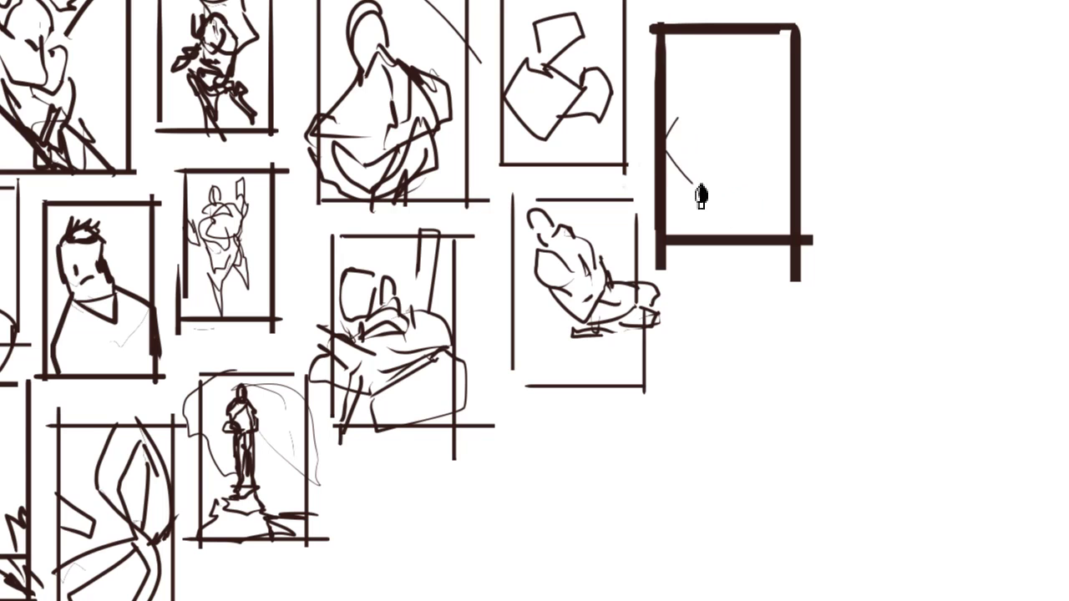
pyautogui.hotkey('ctrl', 'z')
# Sketch two overlapping rounded masses in light lines inside the thick-lined panel, undoing the stray vertical stroke.
pyautogui.moveTo(685, 121)
pyautogui.mouseDown()
pyautogui.moveTo(738, 136)
pyautogui.moveTo(670, 107)
pyautogui.mouseUp()
pyautogui.moveTo(682, 157)
pyautogui.mouseDown()
pyautogui.moveTo(741, 191)
pyautogui.moveTo(742, 127)
pyautogui.mouseUp()
pyautogui.moveTo(706, 183); pyautogui.dragTo(771, 163)
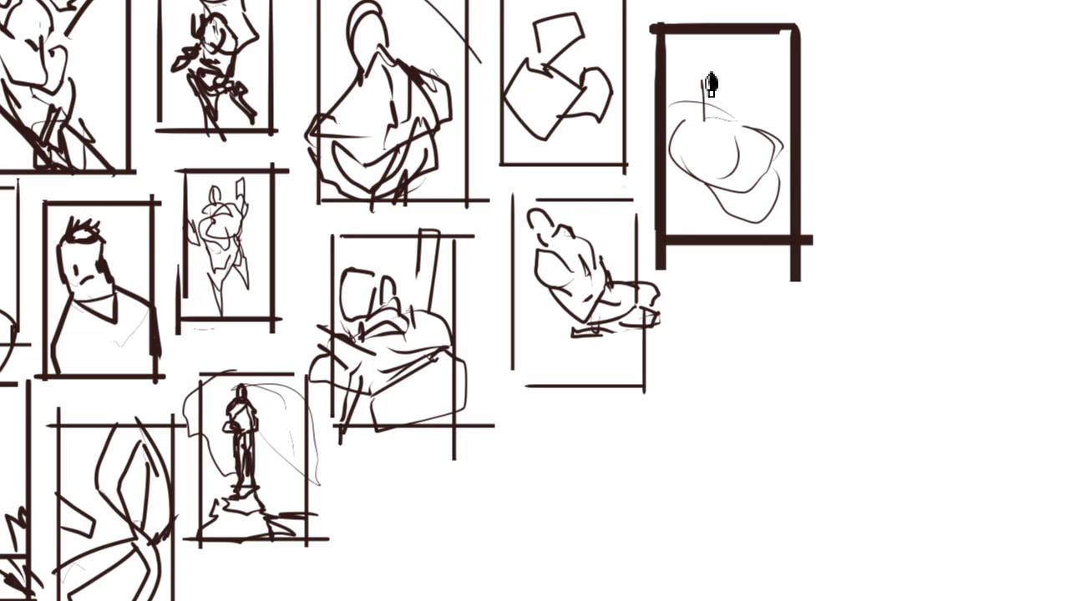
pyautogui.moveTo(681, 127); pyautogui.dragTo(701, 81)
pyautogui.hotkey('ctrl', 'z')
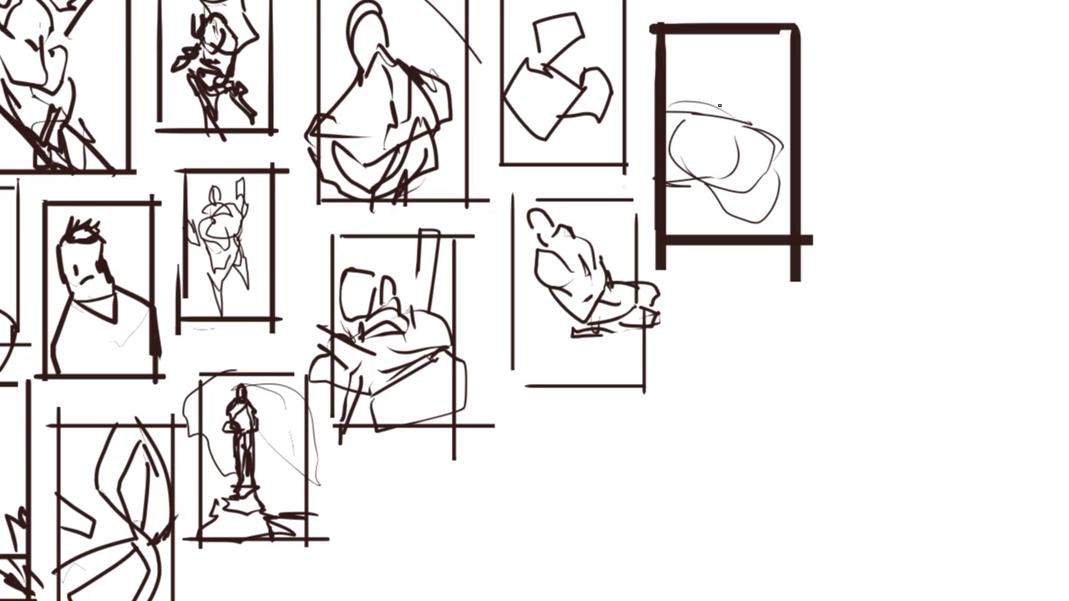
# Add angular lines above the rounded masses, diagonals in the panel's lower corner and a curve along the far edge, redoing misplaced strokes.
pyautogui.moveTo(697, 115); pyautogui.dragTo(741, 121)
pyautogui.moveTo(668, 197); pyautogui.dragTo(707, 244)
pyautogui.moveTo(669, 93)
pyautogui.mouseDown()
pyautogui.moveTo(712, 87)
pyautogui.moveTo(733, 110)
pyautogui.mouseUp()
pyautogui.hotkey('ctrl', 'z')
pyautogui.hotkey('ctrl', 'z')
pyautogui.hotkey('ctrl', 'z')
pyautogui.hotkey('ctrl', 'z')
pyautogui.moveTo(654, 101)
pyautogui.mouseDown()
pyautogui.moveTo(708, 117)
pyautogui.moveTo(688, 123)
pyautogui.mouseUp()
pyautogui.moveTo(713, 86)
pyautogui.mouseDown()
pyautogui.moveTo(742, 127)
pyautogui.moveTo(726, 102)
pyautogui.mouseUp()
pyautogui.moveTo(791, 203); pyautogui.dragTo(768, 220)
pyautogui.moveTo(768, 220); pyautogui.dragTo(788, 173)
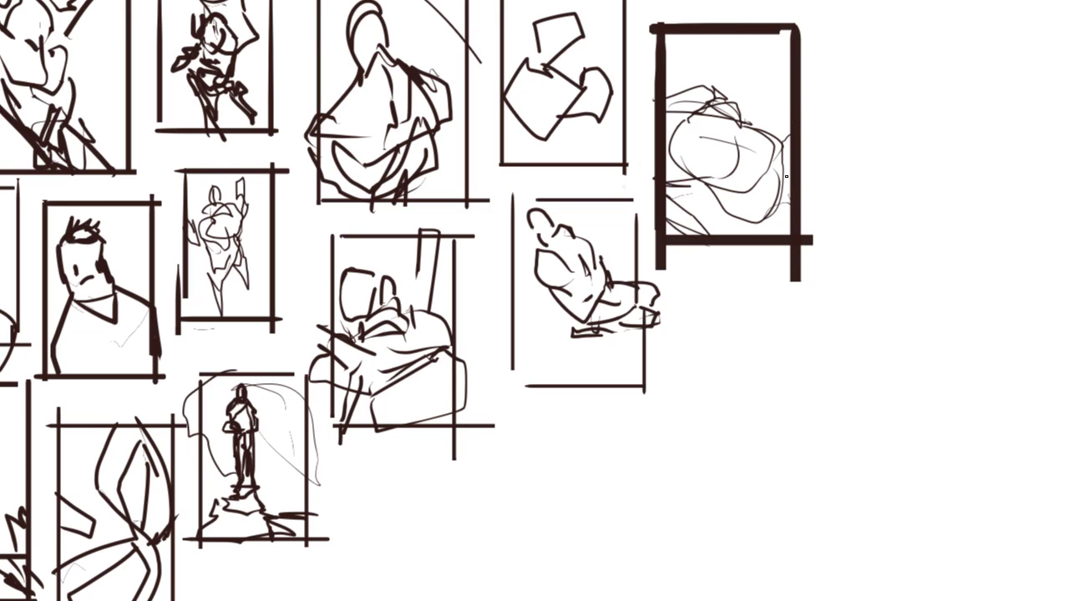
# Draw a thick-lined upright panel frame in the empty space below the seated figure panel.
pyautogui.moveTo(583, 270)
pyautogui.mouseDown()
pyautogui.moveTo(623, 361)
pyautogui.moveTo(573, 245)
pyautogui.moveTo(741, 3)
pyautogui.mouseUp()
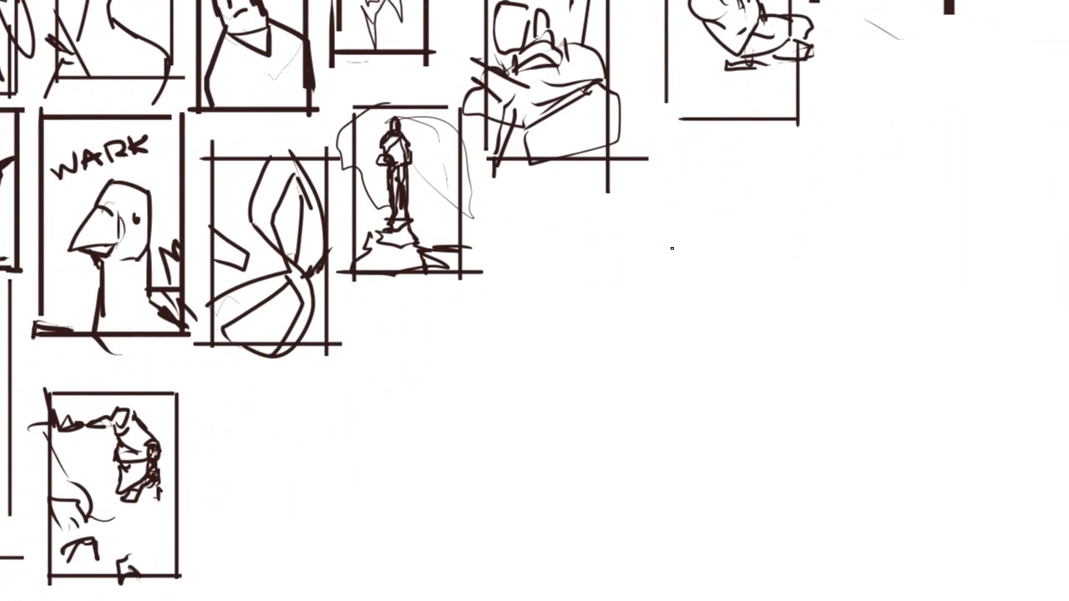
pyautogui.moveTo(623, 197); pyautogui.dragTo(622, 336)
pyautogui.moveTo(623, 191)
pyautogui.mouseDown()
pyautogui.moveTo(740, 191)
pyautogui.moveTo(740, 394)
pyautogui.mouseUp()
pyautogui.moveTo(625, 338)
pyautogui.mouseDown()
pyautogui.moveTo(624, 378)
pyautogui.moveTo(759, 379)
pyautogui.mouseUp()
pyautogui.moveTo(672, 241); pyautogui.dragTo(678, 219)
pyautogui.hotkey('ctrl', 'z')
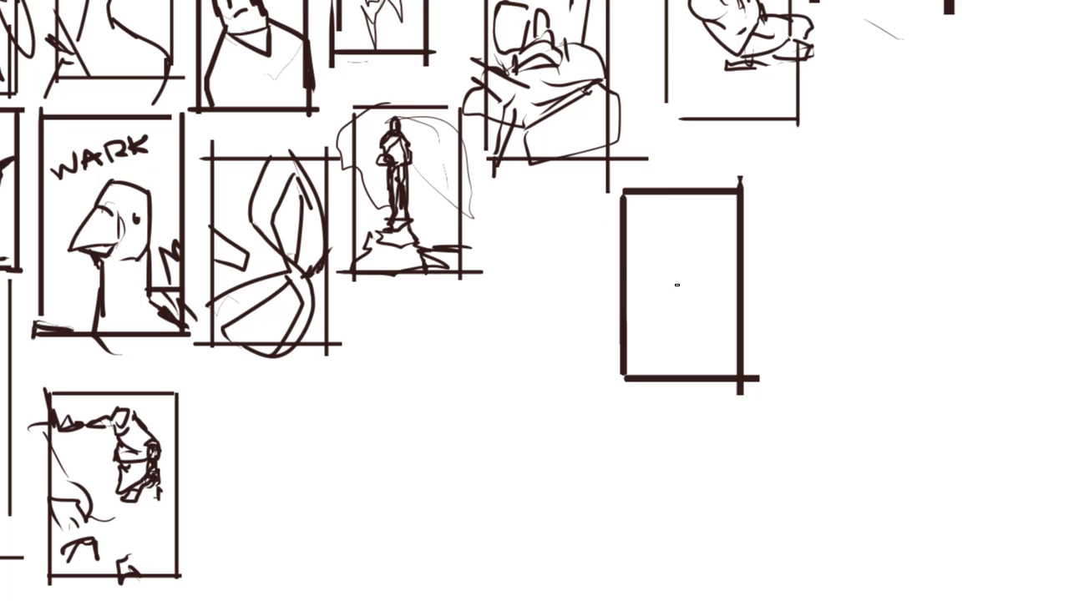
pyautogui.moveTo(618, 269)
pyautogui.mouseDown()
pyautogui.moveTo(680, 323)
pyautogui.moveTo(655, 396)
pyautogui.mouseUp()
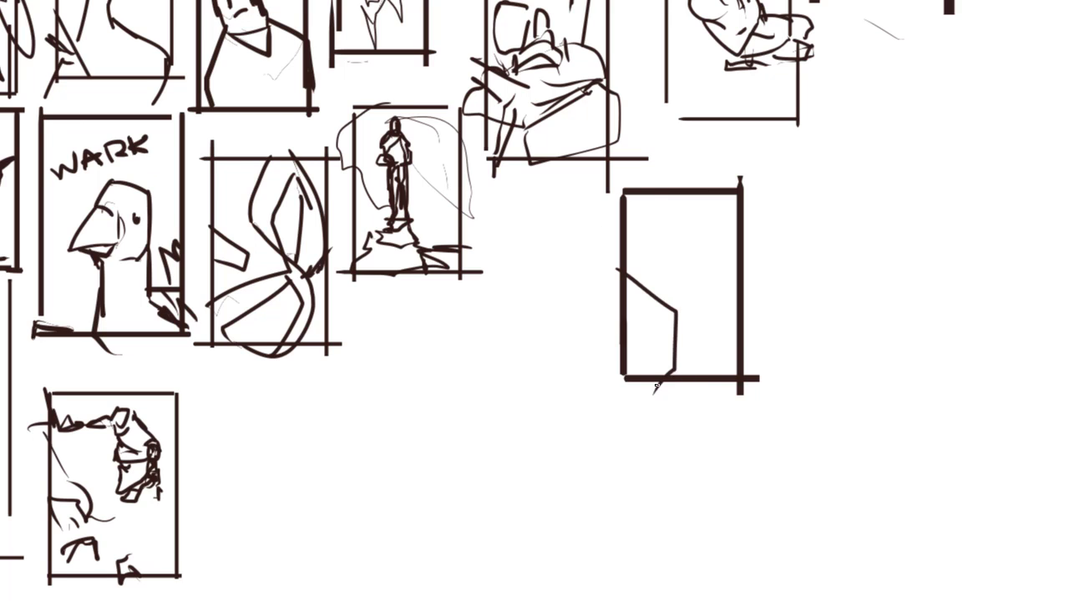
pyautogui.hotkey('ctrl', 'z')
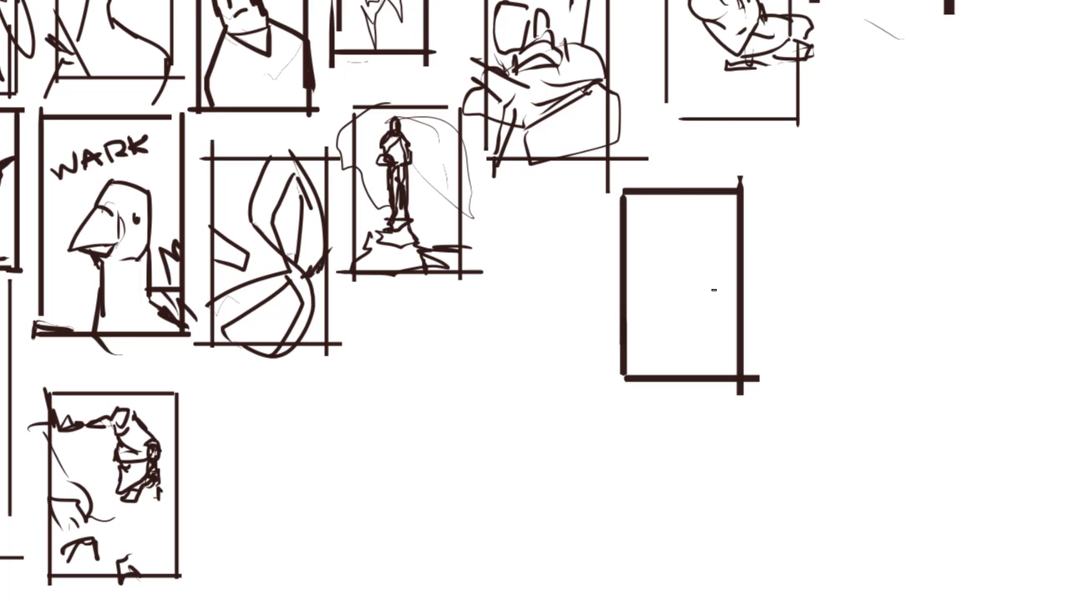
pyautogui.hscroll(-12, 535, 300)
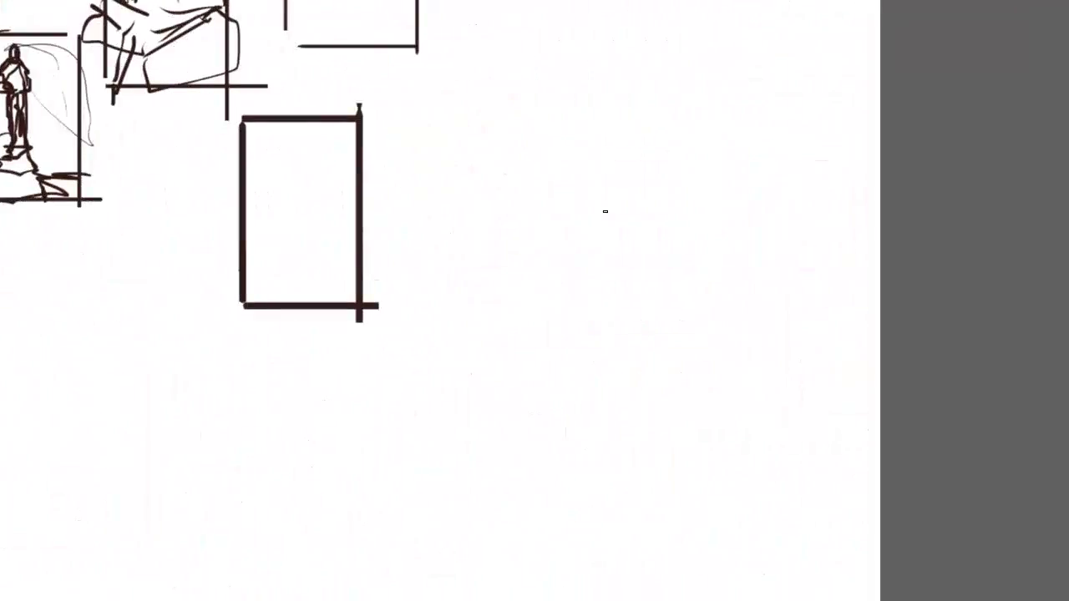
pyautogui.moveTo(579, 232)
pyautogui.mouseDown()
pyautogui.moveTo(671, 170)
pyautogui.moveTo(432, 288)
pyautogui.moveTo(468, 263)
pyautogui.moveTo(484, 275)
pyautogui.moveTo(495, 205)
pyautogui.moveTo(513, 411)
pyautogui.mouseUp()
pyautogui.hotkey('ctrl', 'z')
pyautogui.hotkey('ctrl', 'z')
pyautogui.hotkey('ctrl', 'z')
pyautogui.moveTo(351, 251)
pyautogui.mouseDown()
pyautogui.moveTo(350, 225)
pyautogui.moveTo(771, 469)
pyautogui.moveTo(936, 544)
pyautogui.moveTo(629, 443)
pyautogui.mouseUp()
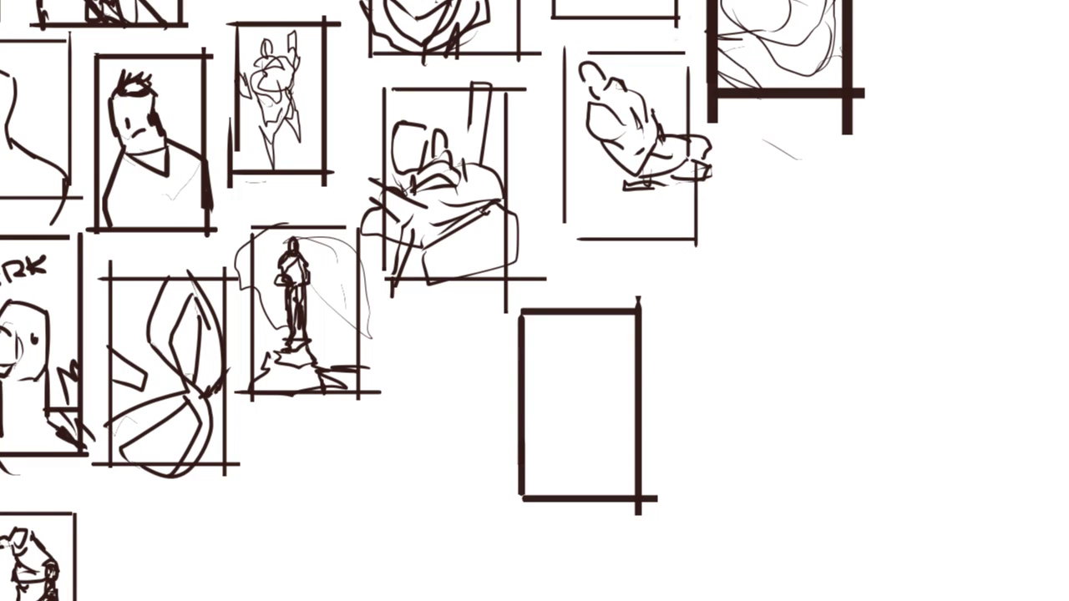
# Draw three sides of a thin-lined upright panel frame in the empty space below the statue panel.
pyautogui.moveTo(308, 452)
pyautogui.mouseDown()
pyautogui.moveTo(332, 447)
pyautogui.moveTo(432, 352)
pyautogui.moveTo(432, 297)
pyautogui.moveTo(563, 290)
pyautogui.mouseUp()
pyautogui.moveTo(430, 290)
pyautogui.mouseDown()
pyautogui.moveTo(430, 468)
pyautogui.moveTo(490, 537)
pyautogui.mouseUp()
pyautogui.hotkey('ctrl', 'z')
pyautogui.moveTo(429, 473); pyautogui.dragTo(569, 471)
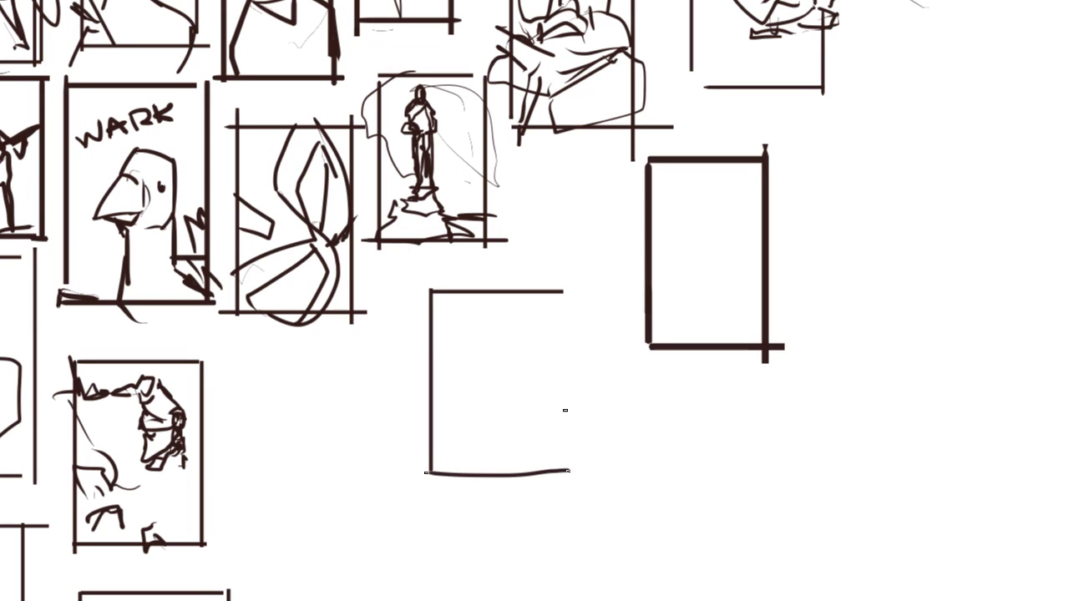
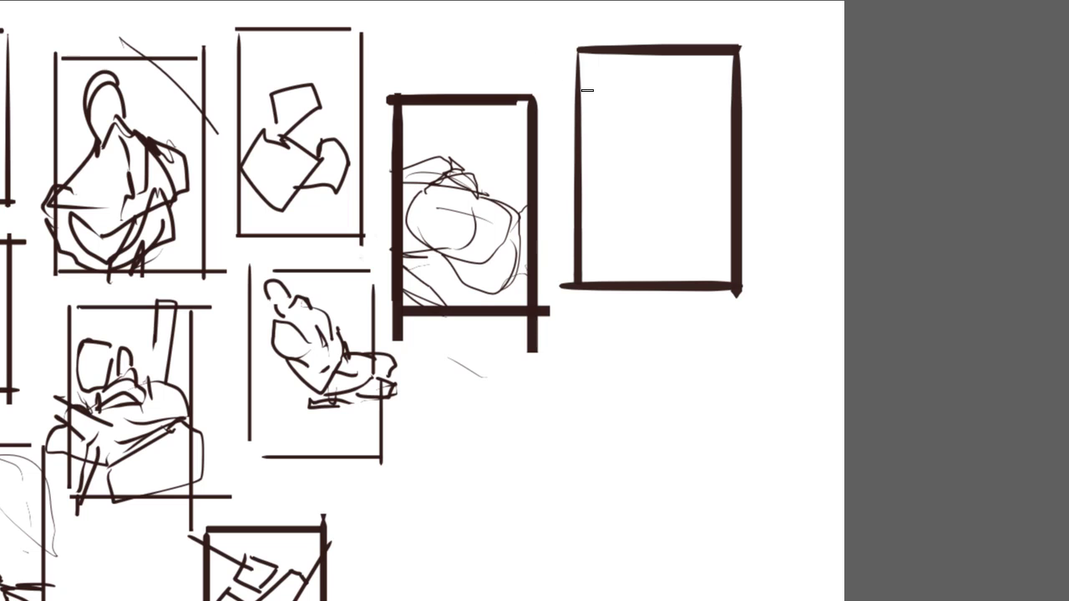
pyautogui.moveTo(588, 90)
pyautogui.mouseDown()
pyautogui.moveTo(637, 176)
pyautogui.moveTo(556, 182)
pyautogui.mouseUp()
pyautogui.hotkey('ctrl', 'z')
pyautogui.moveTo(580, 120)
pyautogui.mouseDown()
pyautogui.moveTo(654, 130)
pyautogui.moveTo(565, 202)
pyautogui.mouseUp()
pyautogui.moveTo(587, 132)
pyautogui.mouseDown()
pyautogui.moveTo(644, 208)
pyautogui.moveTo(605, 136)
pyautogui.mouseUp()
pyautogui.hotkey('ctrl', 'z')
pyautogui.moveTo(667, 178)
pyautogui.mouseDown()
pyautogui.moveTo(628, 223)
pyautogui.moveTo(705, 250)
pyautogui.moveTo(732, 279)
pyautogui.mouseUp()
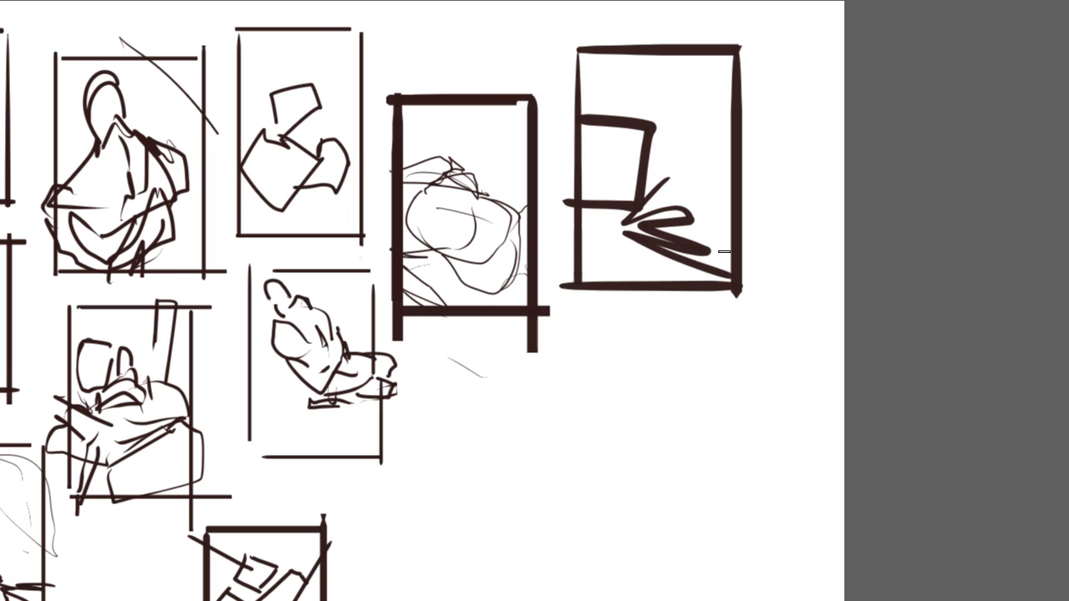
pyautogui.moveTo(657, 55)
pyautogui.mouseDown()
pyautogui.moveTo(655, 110)
pyautogui.moveTo(732, 142)
pyautogui.mouseUp()
pyautogui.hotkey('ctrl', 'z')
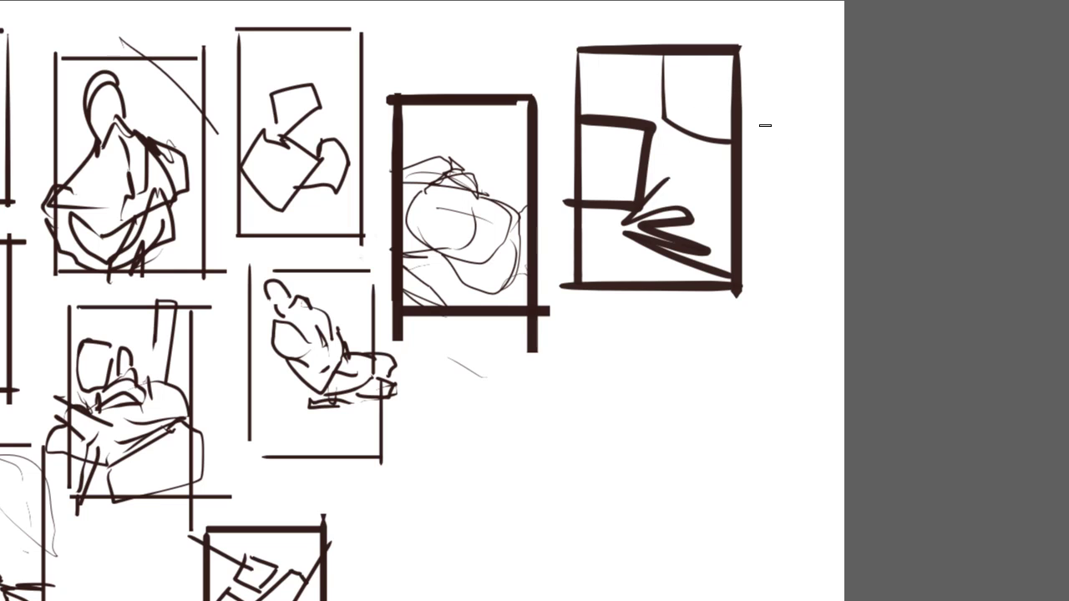
pyautogui.hotkey('ctrl', 'z')
pyautogui.hotkey('ctrl', 'z')
pyautogui.hotkey('ctrl', 'z')
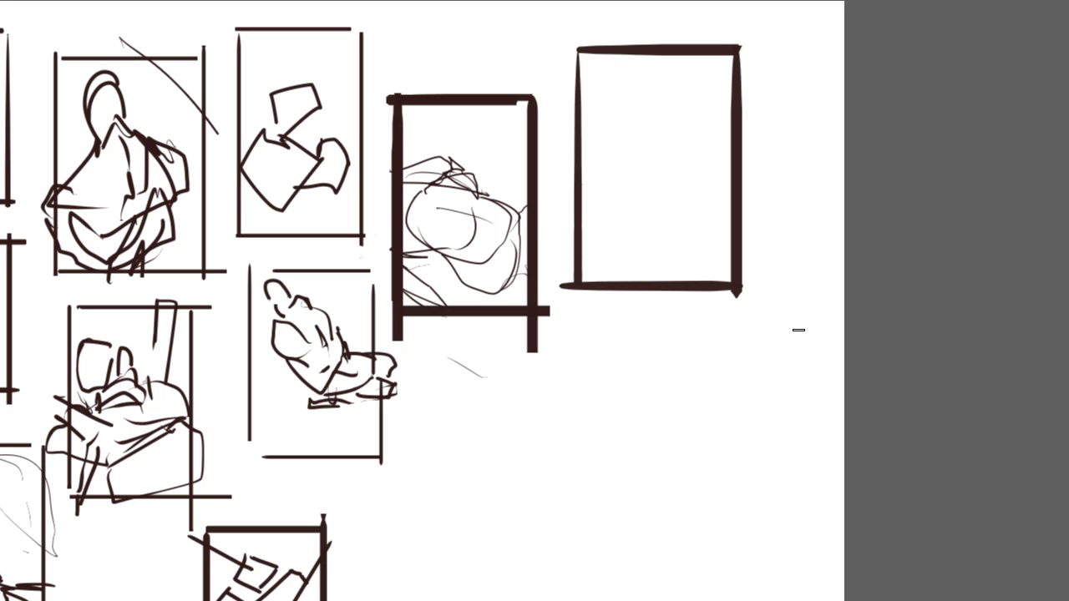
# Sketch an elongated bald head outline with a nose and mouth in the empty space below the thick-lined panels.
pyautogui.moveTo(451, 476); pyautogui.dragTo(655, 130)
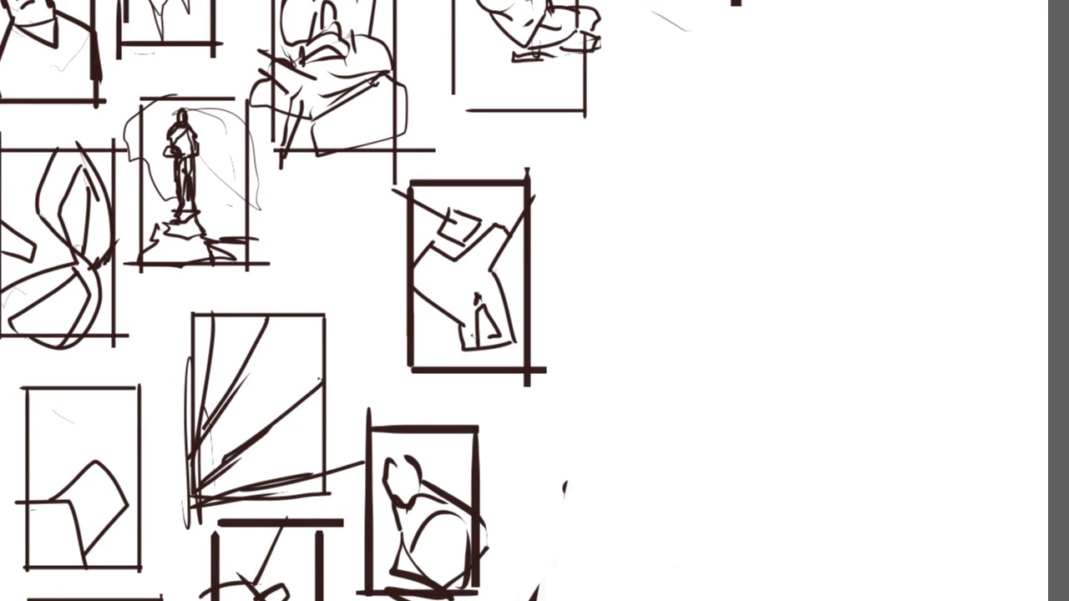
pyautogui.moveTo(535, 250); pyautogui.dragTo(535, 443)
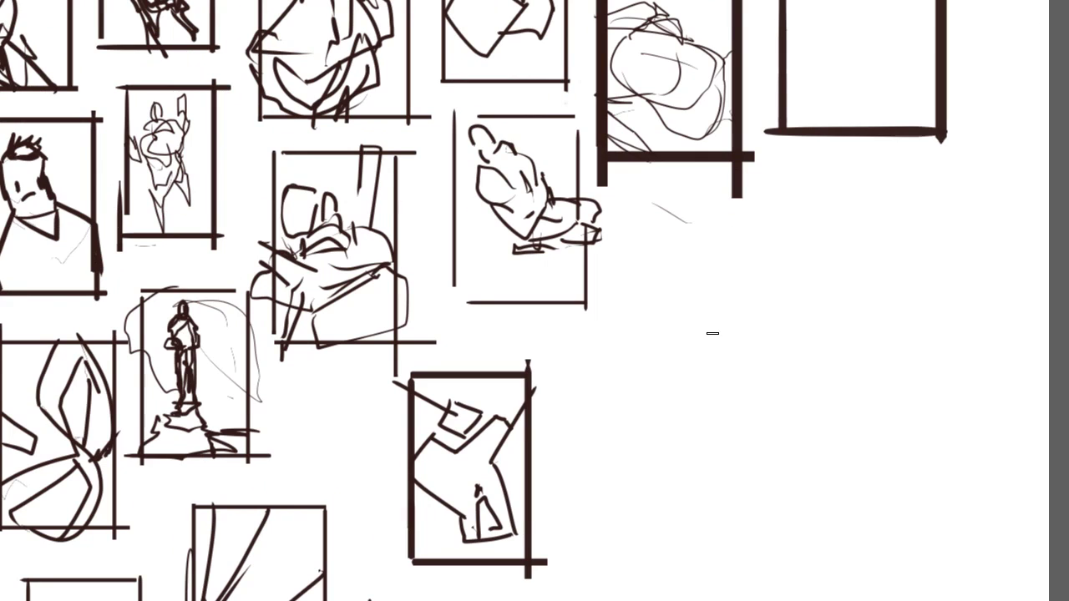
pyautogui.moveTo(683, 375); pyautogui.dragTo(800, 458)
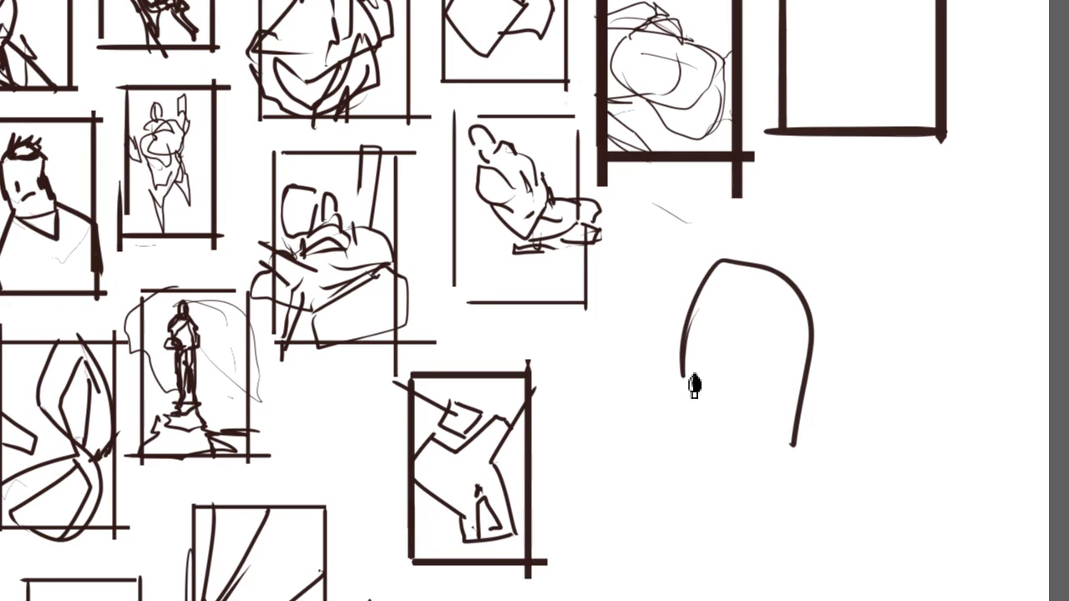
pyautogui.moveTo(691, 382); pyautogui.dragTo(785, 461)
pyautogui.moveTo(763, 357)
pyautogui.mouseDown()
pyautogui.moveTo(755, 416)
pyautogui.moveTo(767, 427)
pyautogui.mouseUp()
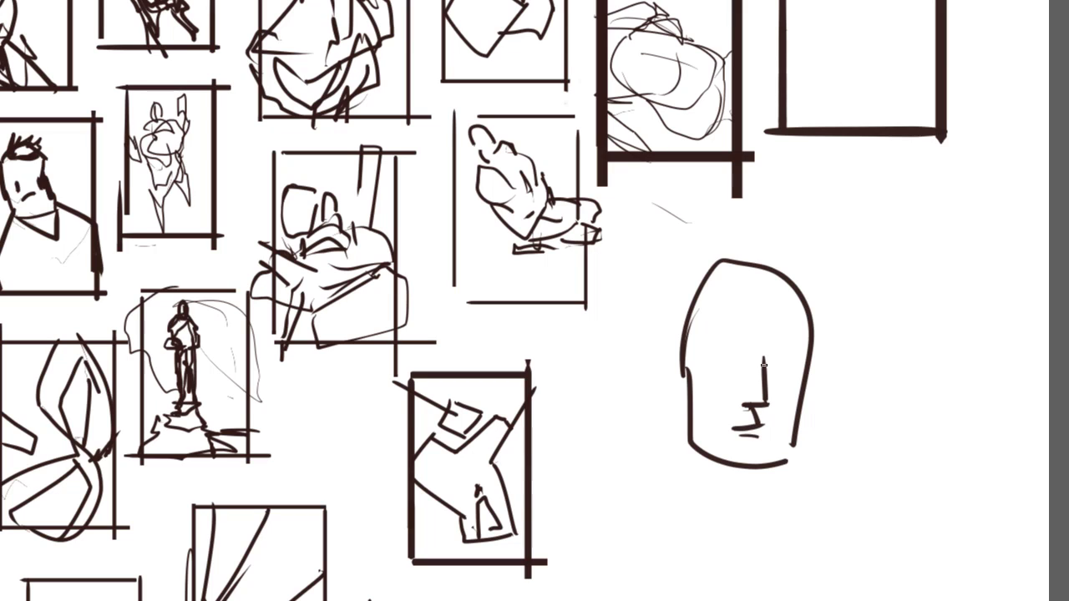
# Add short dashes for the eyes, blocky ears on both sides and two neck lines to the head.
pyautogui.moveTo(719, 354); pyautogui.dragTo(798, 372)
pyautogui.moveTo(676, 363); pyautogui.dragTo(690, 415)
pyautogui.moveTo(804, 396); pyautogui.dragTo(799, 440)
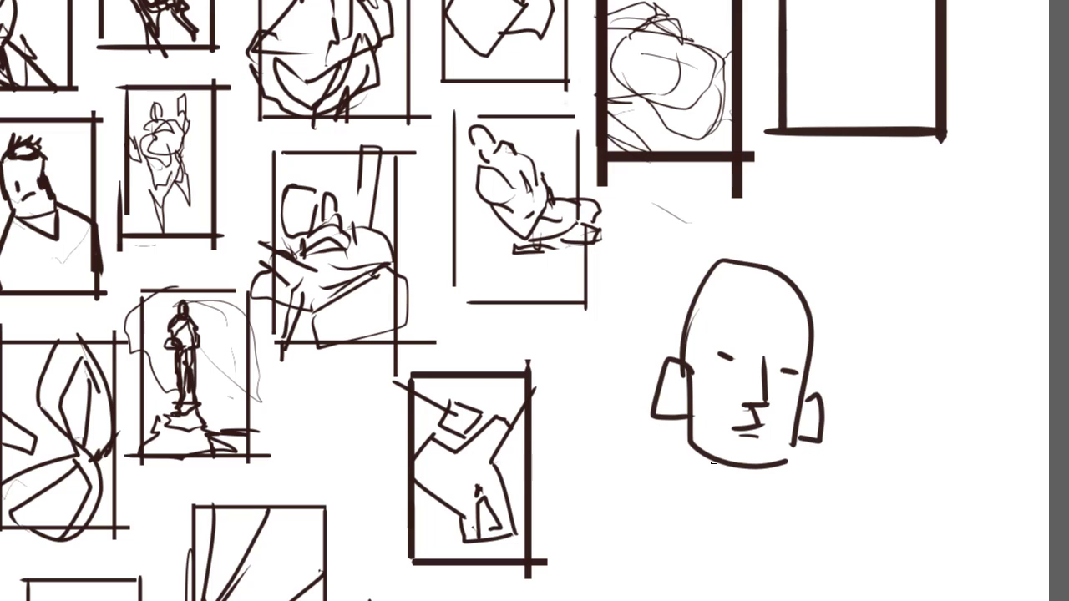
pyautogui.moveTo(713, 463); pyautogui.dragTo(724, 506)
pyautogui.moveTo(757, 289); pyautogui.dragTo(686, 361)
pyautogui.moveTo(746, 327)
pyautogui.mouseDown()
pyautogui.moveTo(685, 378)
pyautogui.moveTo(697, 418)
pyautogui.mouseUp()
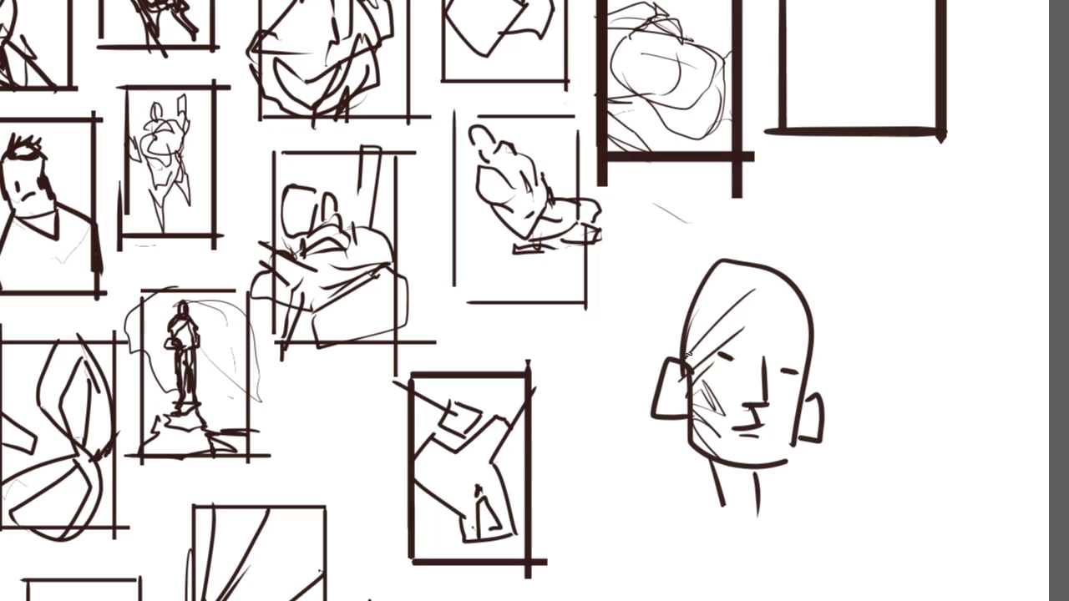
pyautogui.hotkey('ctrl', 'z')
pyautogui.hotkey('ctrl', 'z')
pyautogui.hotkey('ctrl', 'z')
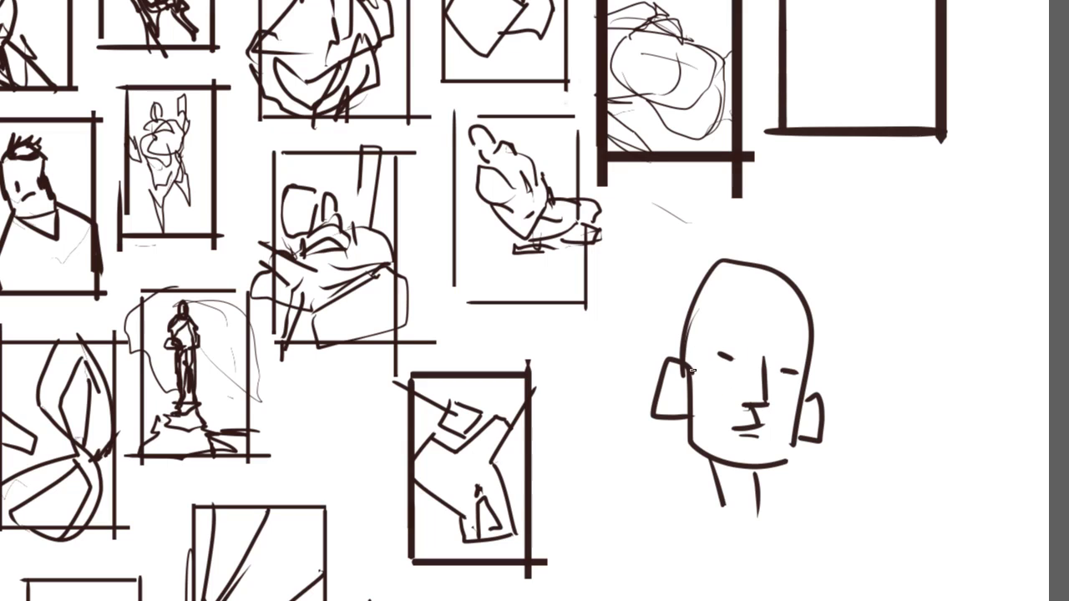
# Define the head's eyes and brows, forehead and cheek planes, lips, chin, neck and inner ear, undoing the misplaced long stroke.
pyautogui.moveTo(728, 373)
pyautogui.mouseDown()
pyautogui.moveTo(738, 368)
pyautogui.moveTo(718, 331)
pyautogui.mouseUp()
pyautogui.moveTo(777, 370)
pyautogui.mouseDown()
pyautogui.moveTo(786, 389)
pyautogui.moveTo(777, 350)
pyautogui.mouseUp()
pyautogui.moveTo(723, 264)
pyautogui.mouseDown()
pyautogui.moveTo(701, 339)
pyautogui.moveTo(719, 358)
pyautogui.moveTo(730, 422)
pyautogui.moveTo(762, 477)
pyautogui.mouseUp()
pyautogui.hotkey('ctrl', 'z')
pyautogui.moveTo(707, 365); pyautogui.dragTo(740, 426)
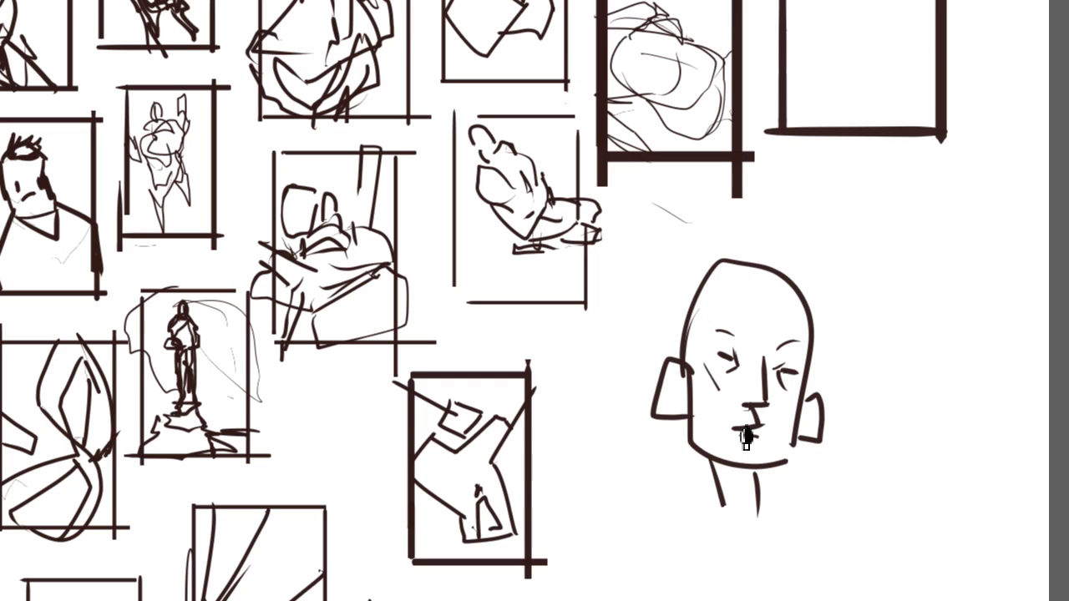
pyautogui.moveTo(710, 375); pyautogui.dragTo(724, 267)
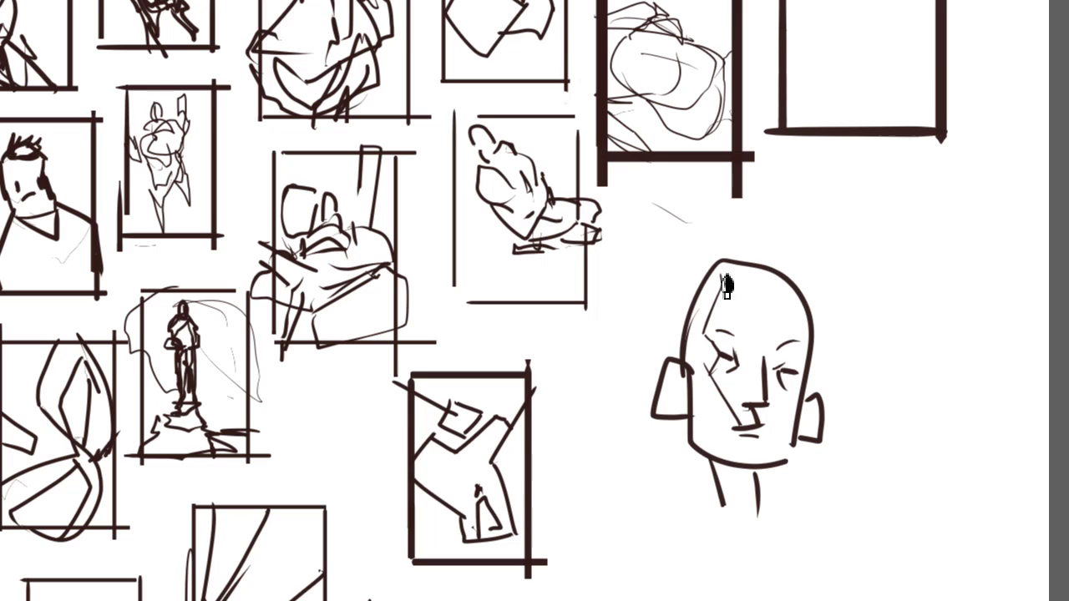
pyautogui.moveTo(755, 425); pyautogui.dragTo(737, 528)
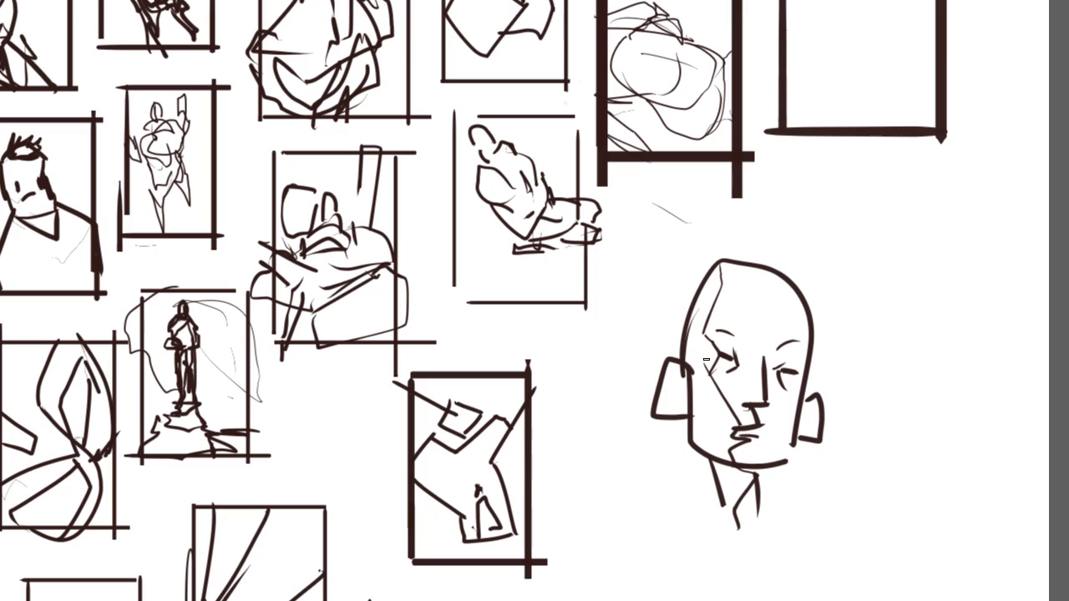
pyautogui.moveTo(663, 405)
pyautogui.mouseDown()
pyautogui.moveTo(687, 388)
pyautogui.moveTo(664, 404)
pyautogui.mouseUp()
# Draw an upright rectangular panel frame that crops the head at the forehead and far side, redoing the first side line.
pyautogui.moveTo(646, 288); pyautogui.dragTo(647, 508)
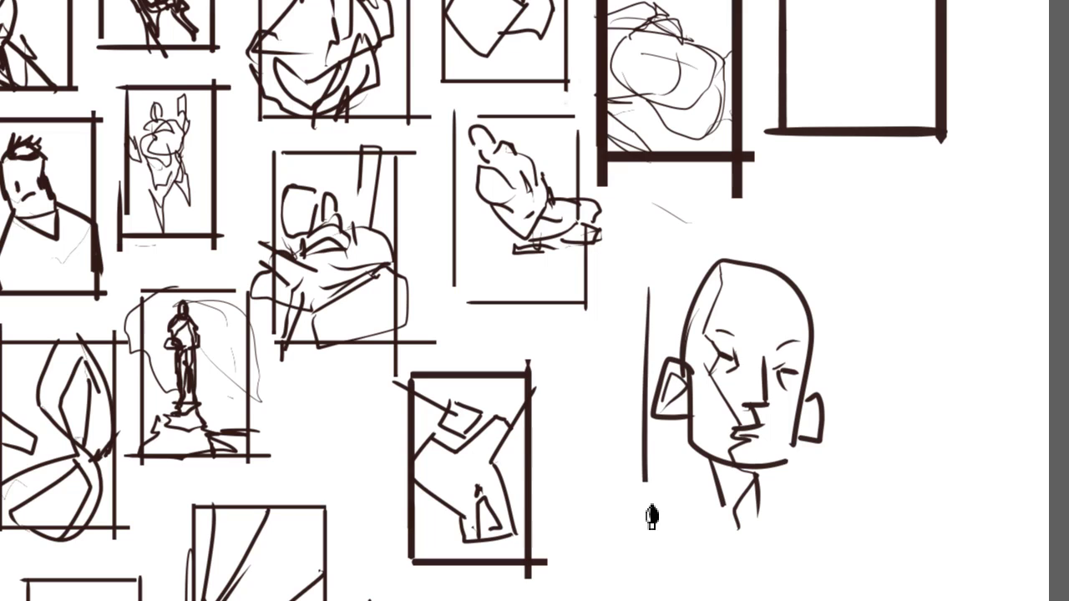
pyautogui.hotkey('ctrl', 'z')
pyautogui.moveTo(645, 343)
pyautogui.mouseDown()
pyautogui.moveTo(647, 544)
pyautogui.moveTo(791, 550)
pyautogui.moveTo(784, 353)
pyautogui.mouseUp()
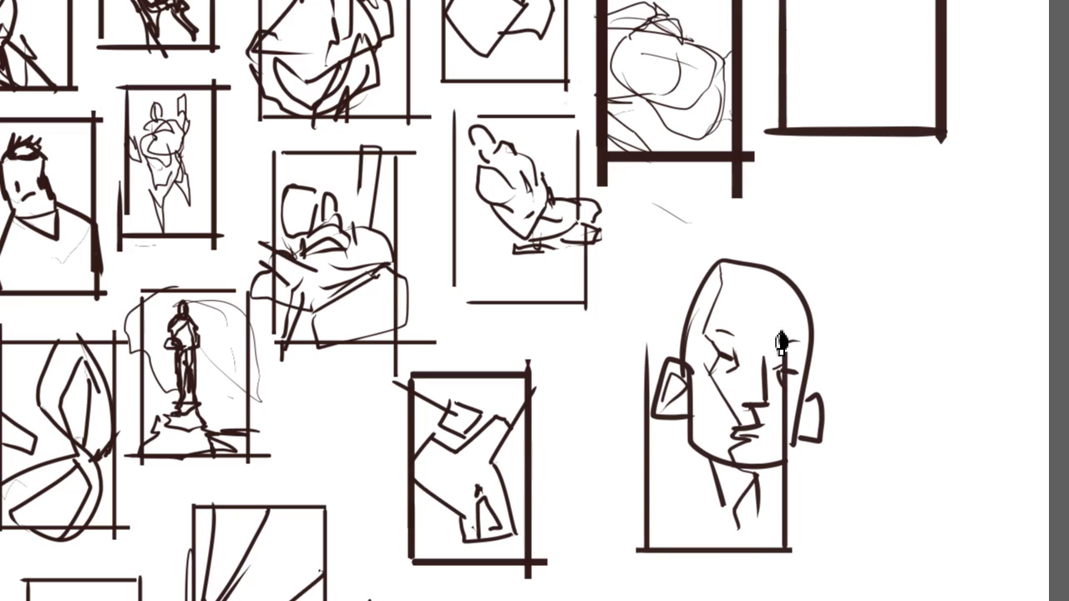
pyautogui.moveTo(659, 322); pyautogui.dragTo(783, 323)
# Erase the parts of the head outside the frame and add a shoulder line from the neck to the lower corner.
pyautogui.press('e')
pyautogui.moveTo(805, 238); pyautogui.dragTo(833, 511)
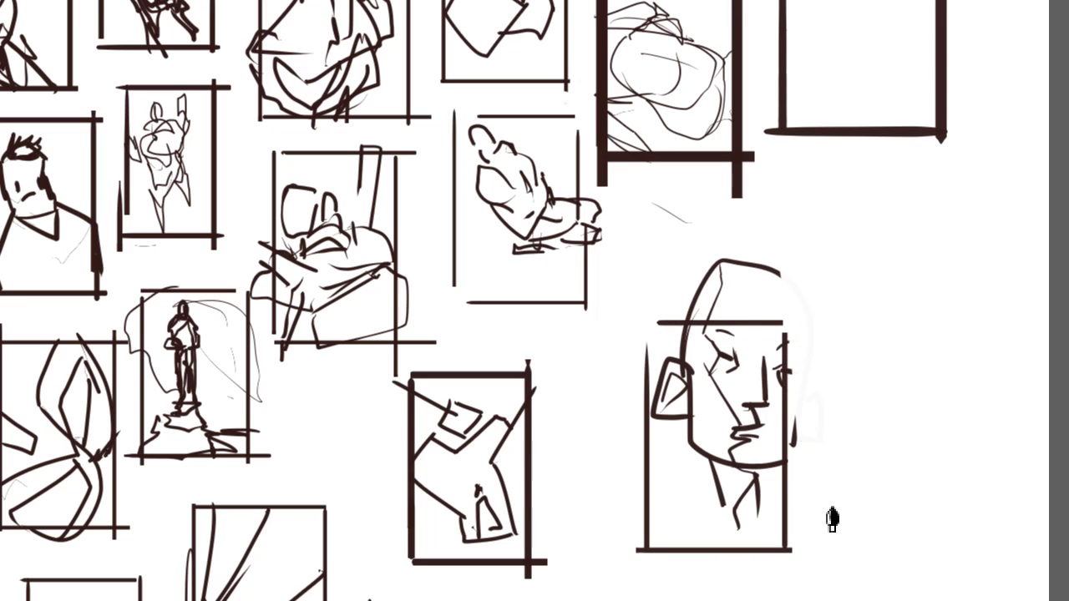
pyautogui.moveTo(747, 292); pyautogui.dragTo(818, 260)
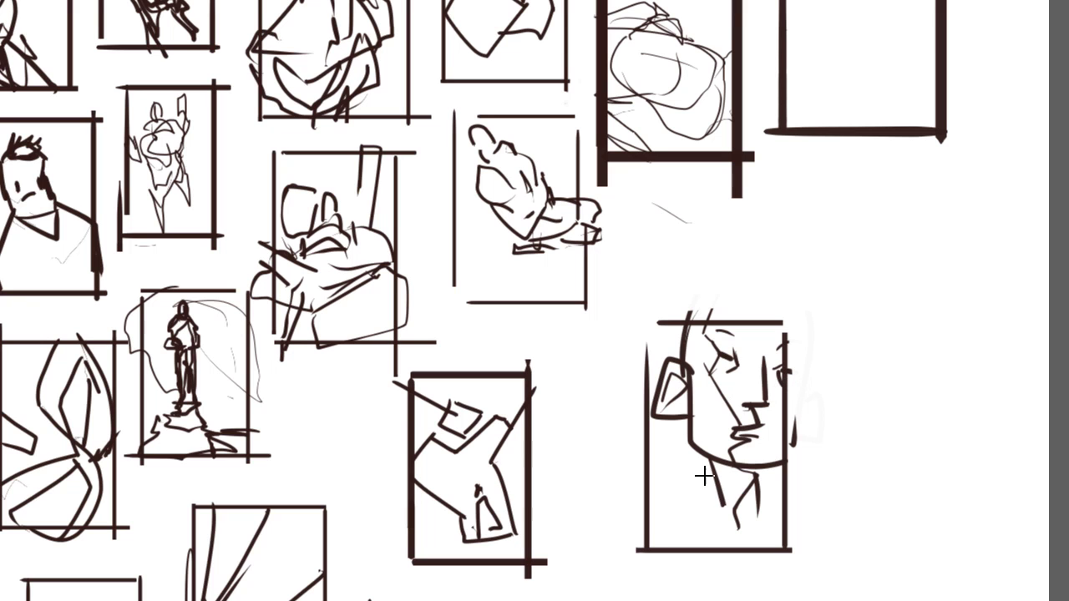
pyautogui.moveTo(722, 512)
pyautogui.mouseDown()
pyautogui.moveTo(648, 551)
pyautogui.moveTo(769, 556)
pyautogui.mouseUp()
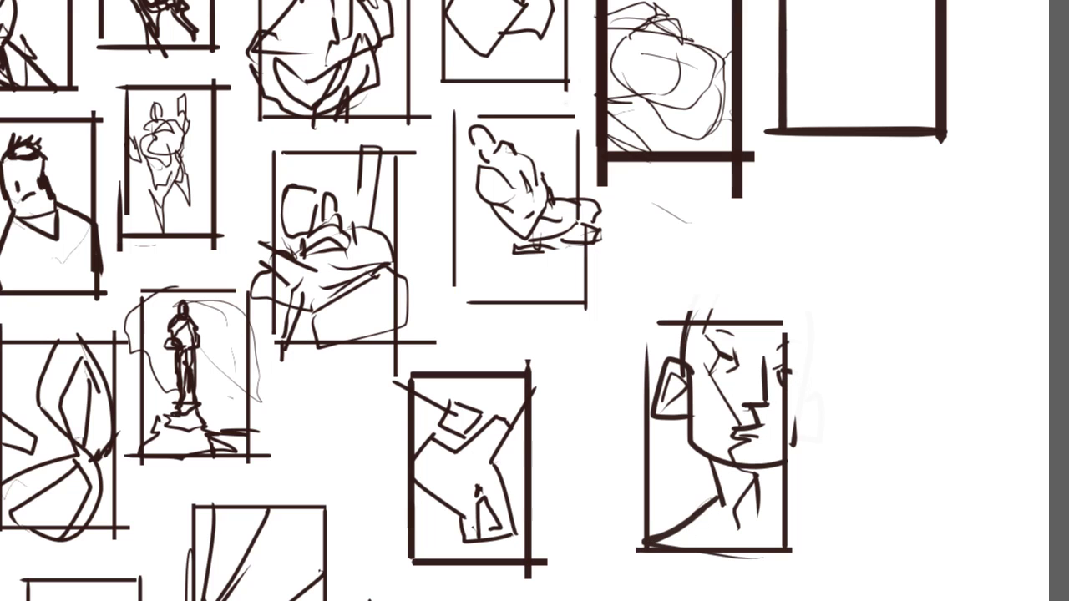
# Draw a contour descending from the near side of the empty thick-framed panel to its far lower edge, undoing the rejected attempts.
pyautogui.moveTo(584, 251)
pyautogui.mouseDown()
pyautogui.moveTo(675, 492)
pyautogui.moveTo(537, 327)
pyautogui.moveTo(522, 325)
pyautogui.mouseUp()
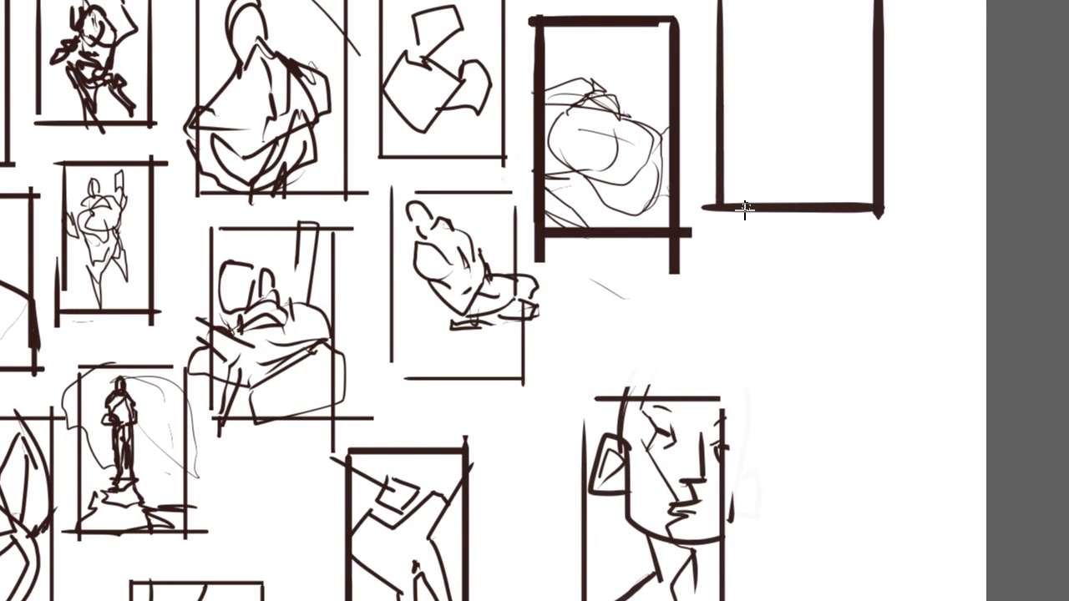
pyautogui.moveTo(535, 243); pyautogui.dragTo(547, 382)
pyautogui.moveTo(725, 208); pyautogui.dragTo(792, 225)
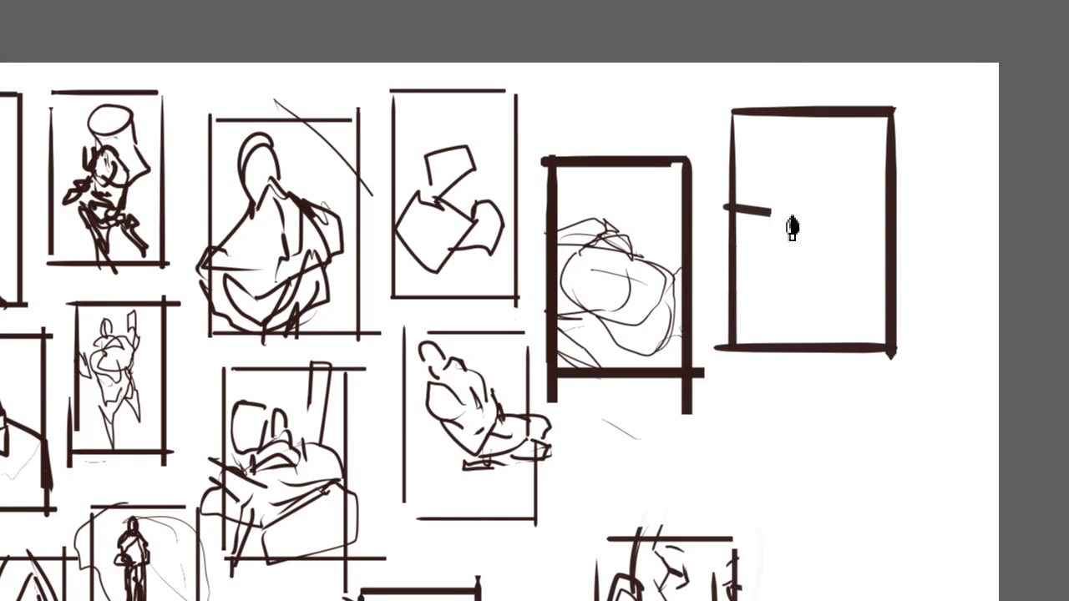
pyautogui.hotkey('ctrl', 'z')
pyautogui.moveTo(736, 200)
pyautogui.mouseDown()
pyautogui.moveTo(807, 237)
pyautogui.moveTo(816, 287)
pyautogui.moveTo(789, 340)
pyautogui.mouseUp()
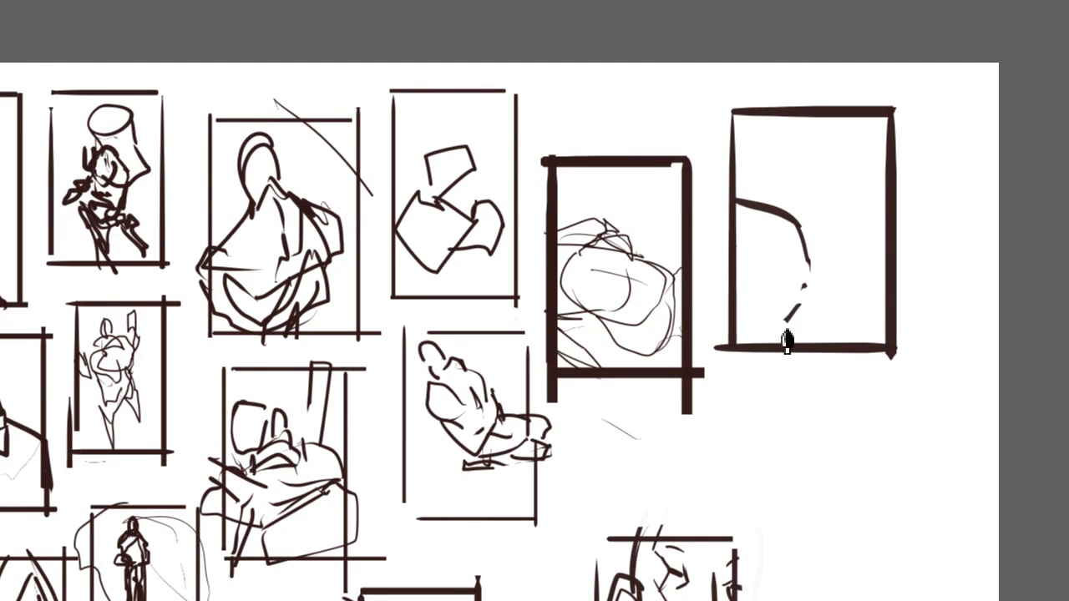
pyautogui.hotkey('ctrl', 'z')
pyautogui.moveTo(814, 274)
pyautogui.mouseDown()
pyautogui.moveTo(836, 325)
pyautogui.moveTo(901, 326)
pyautogui.mouseUp()
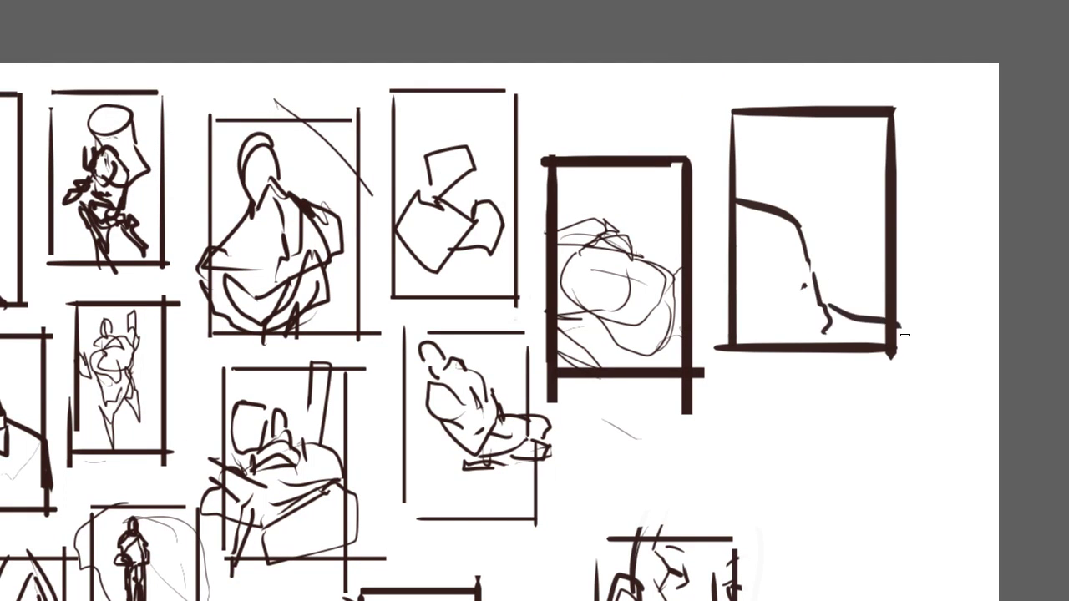
pyautogui.hotkey('ctrl', 'z')
pyautogui.hotkey('ctrl', 'z')
pyautogui.moveTo(807, 263); pyautogui.dragTo(902, 324)
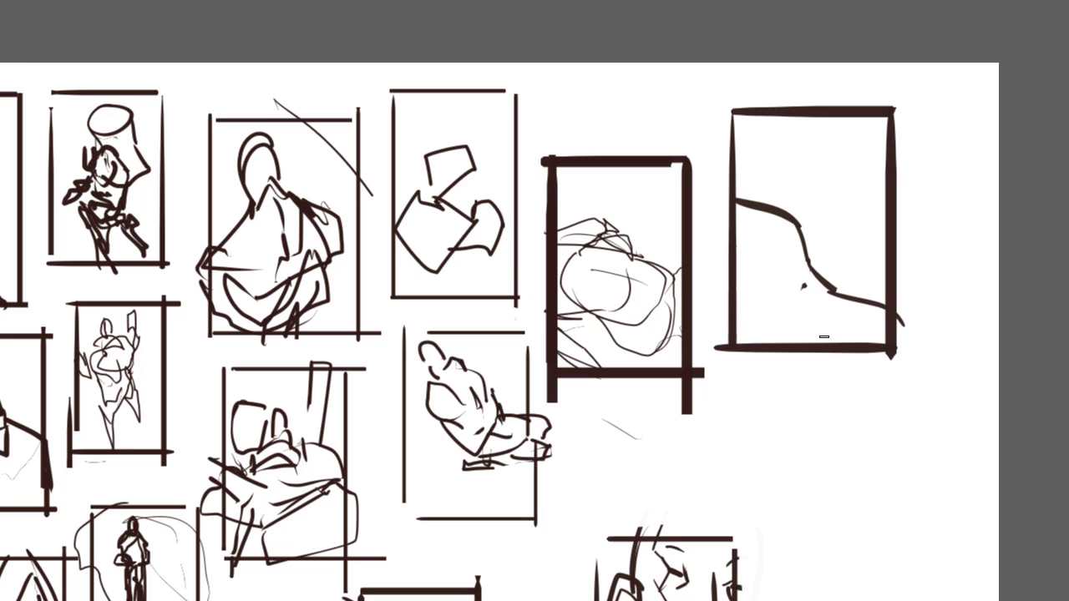
# Add a rounded bulge along the descending contour and a short ledge line extending from its upper end, undoing the misplaced strokes.
pyautogui.moveTo(770, 205)
pyautogui.mouseDown()
pyautogui.moveTo(831, 271)
pyautogui.moveTo(817, 278)
pyautogui.mouseUp()
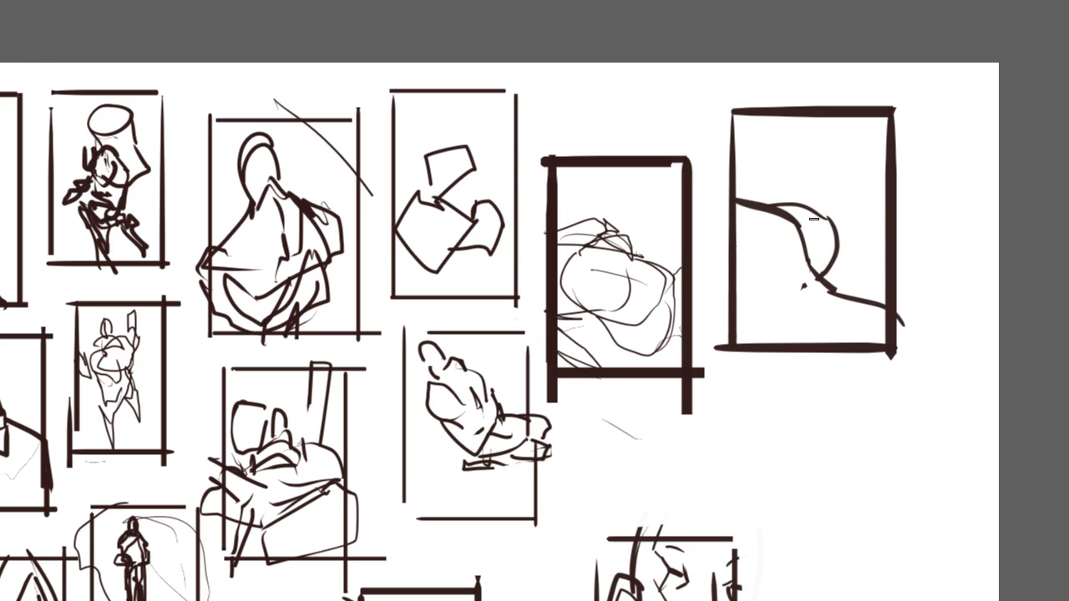
pyautogui.moveTo(808, 213)
pyautogui.mouseDown()
pyautogui.moveTo(878, 205)
pyautogui.moveTo(897, 226)
pyautogui.moveTo(826, 273)
pyautogui.mouseUp()
pyautogui.hotkey('ctrl', 'z')
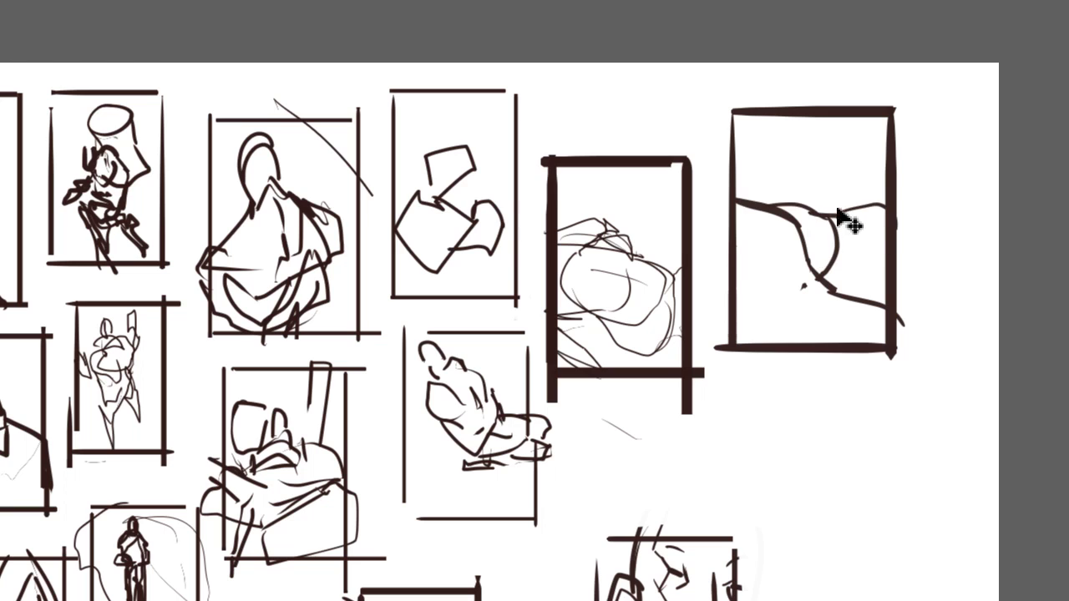
pyautogui.hotkey('ctrl', 'z')
pyautogui.moveTo(810, 204); pyautogui.dragTo(869, 232)
pyautogui.hotkey('ctrl', 'z')
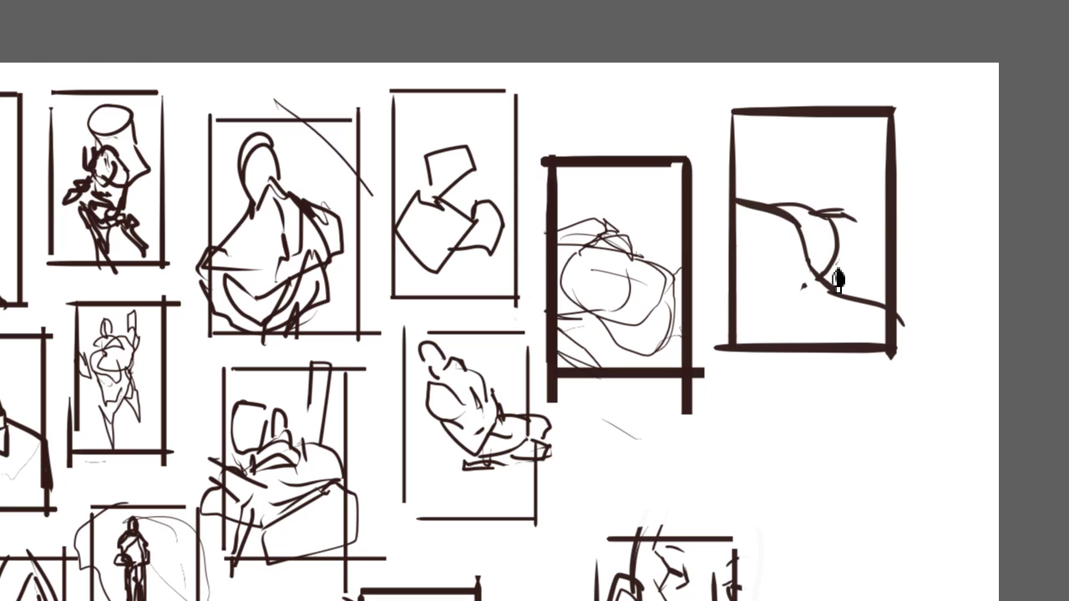
# Draw an angular block between the rounded bulge and the panel's far side, undoing and redrawing its edges.
pyautogui.moveTo(832, 269); pyautogui.dragTo(860, 259)
pyautogui.moveTo(859, 258)
pyautogui.mouseDown()
pyautogui.moveTo(873, 216)
pyautogui.moveTo(893, 213)
pyautogui.mouseUp()
pyautogui.moveTo(887, 236); pyautogui.dragTo(856, 255)
pyautogui.hotkey('ctrl', 'z')
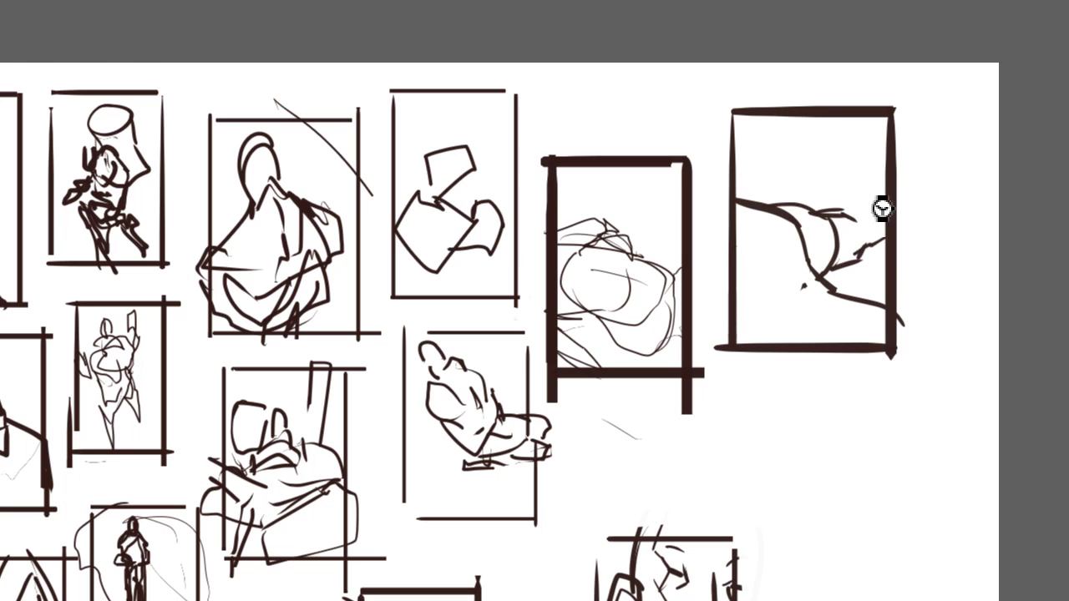
pyautogui.hotkey('ctrl', 'z')
pyautogui.hotkey('ctrl', 'z')
pyautogui.moveTo(846, 218)
pyautogui.mouseDown()
pyautogui.moveTo(877, 204)
pyautogui.moveTo(873, 252)
pyautogui.mouseUp()
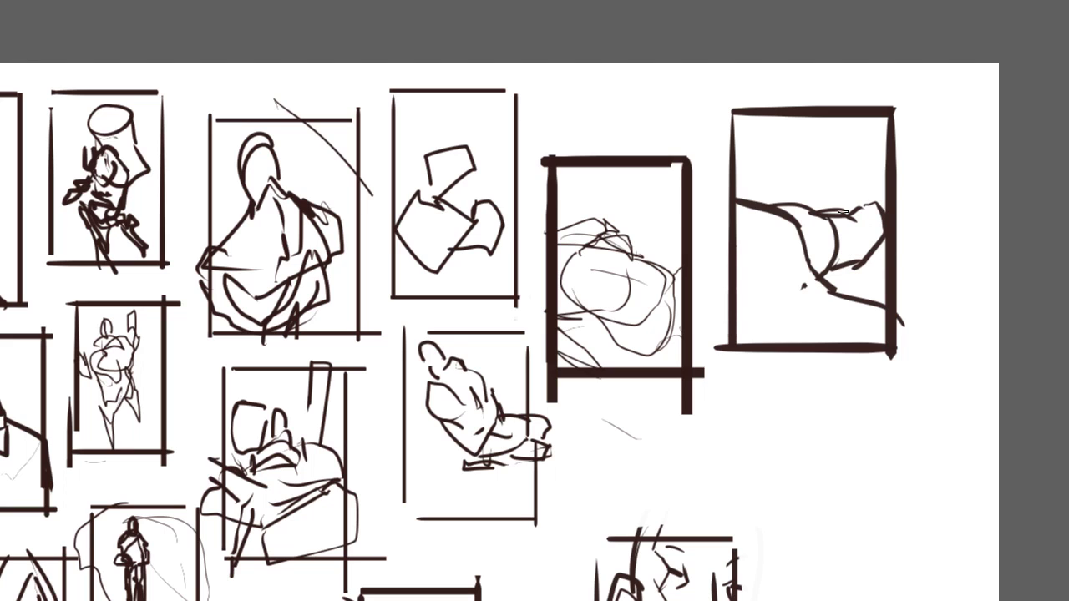
# Add small rounded forms above the contour and a blocky shape below it, undoing the large arc that crosses the frame.
pyautogui.moveTo(735, 182)
pyautogui.mouseDown()
pyautogui.moveTo(772, 191)
pyautogui.moveTo(774, 209)
pyautogui.moveTo(780, 174)
pyautogui.moveTo(822, 161)
pyautogui.moveTo(842, 202)
pyautogui.moveTo(820, 182)
pyautogui.mouseUp()
pyautogui.hotkey('ctrl', 'z')
pyautogui.moveTo(821, 182); pyautogui.dragTo(822, 209)
pyautogui.hotkey('ctrl', 'z')
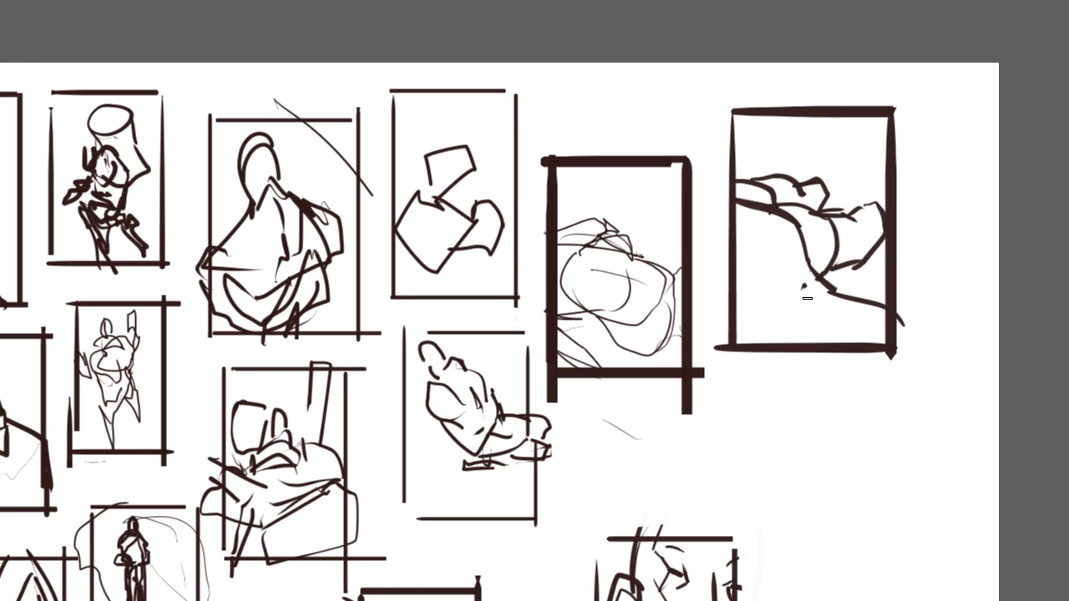
pyautogui.moveTo(812, 291)
pyautogui.mouseDown()
pyautogui.moveTo(788, 349)
pyautogui.moveTo(879, 307)
pyautogui.moveTo(888, 355)
pyautogui.mouseUp()
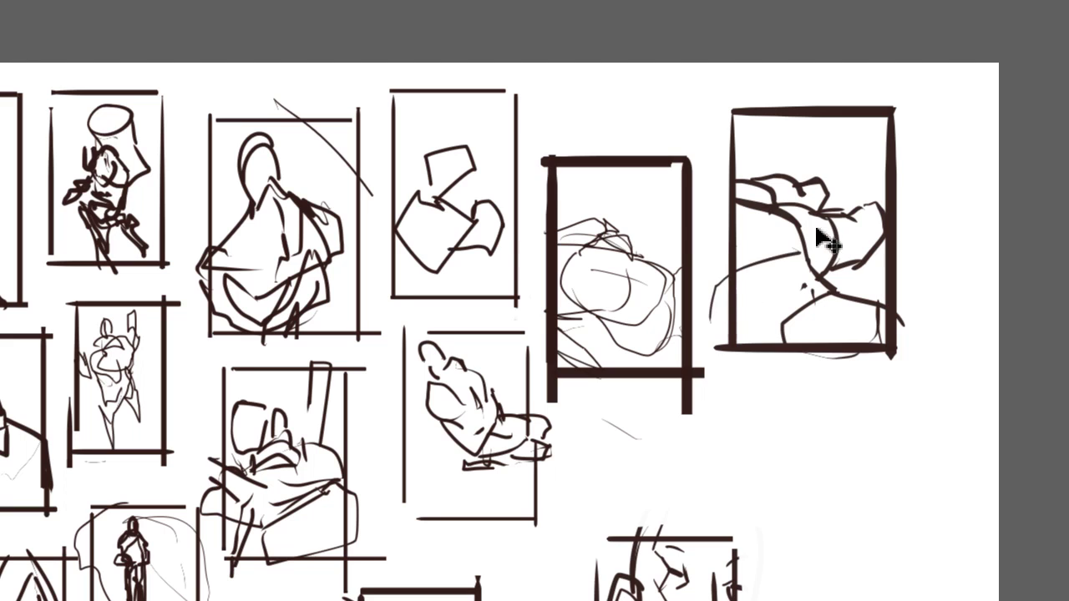
pyautogui.hotkey('ctrl', 'z')
pyautogui.hotkey('ctrl', 'z')
pyautogui.hotkey('ctrl', 'z')
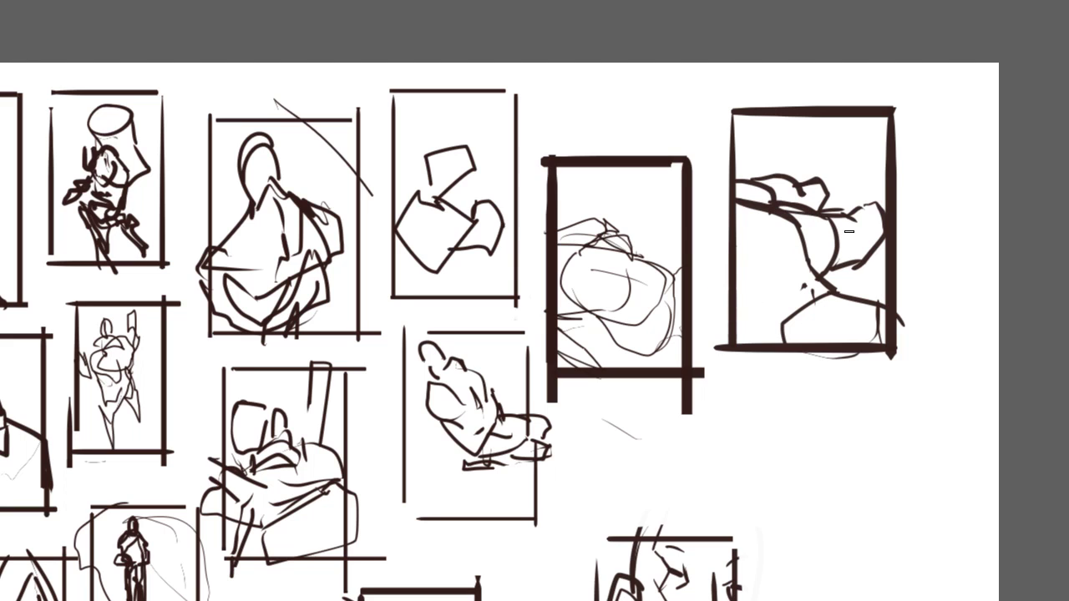
# Undo the extra strokes around the block and simplify the upper rounded forms into one long top edge.
pyautogui.moveTo(843, 215); pyautogui.dragTo(877, 199)
pyautogui.moveTo(878, 202)
pyautogui.mouseDown()
pyautogui.moveTo(867, 235)
pyautogui.moveTo(903, 224)
pyautogui.mouseUp()
pyautogui.hotkey('ctrl', 'z')
pyautogui.hotkey('ctrl', 'z')
pyautogui.hotkey('ctrl', 'z')
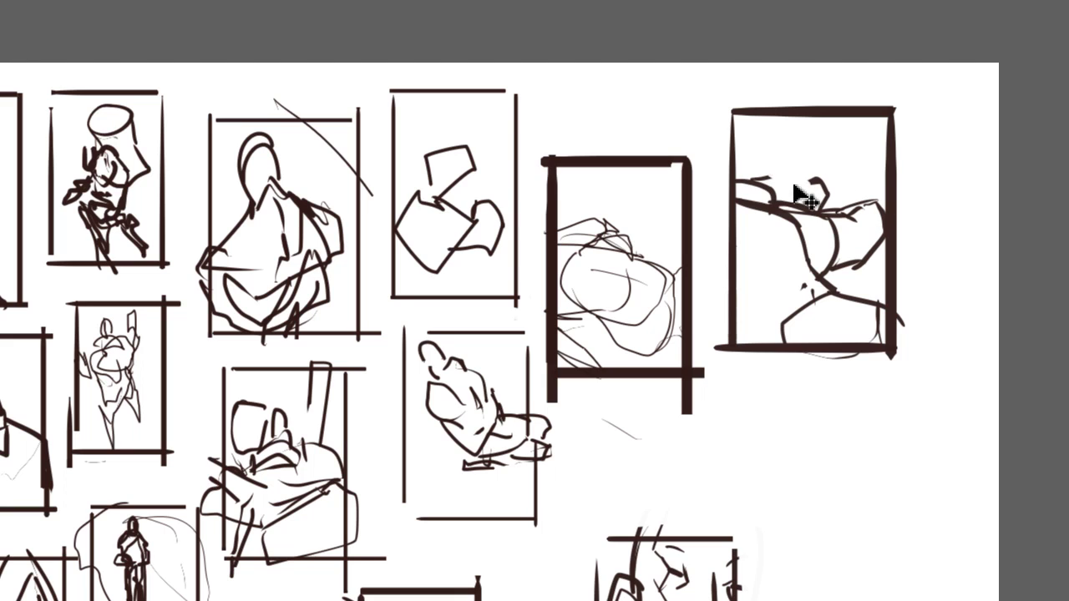
pyautogui.moveTo(765, 176); pyautogui.dragTo(811, 185)
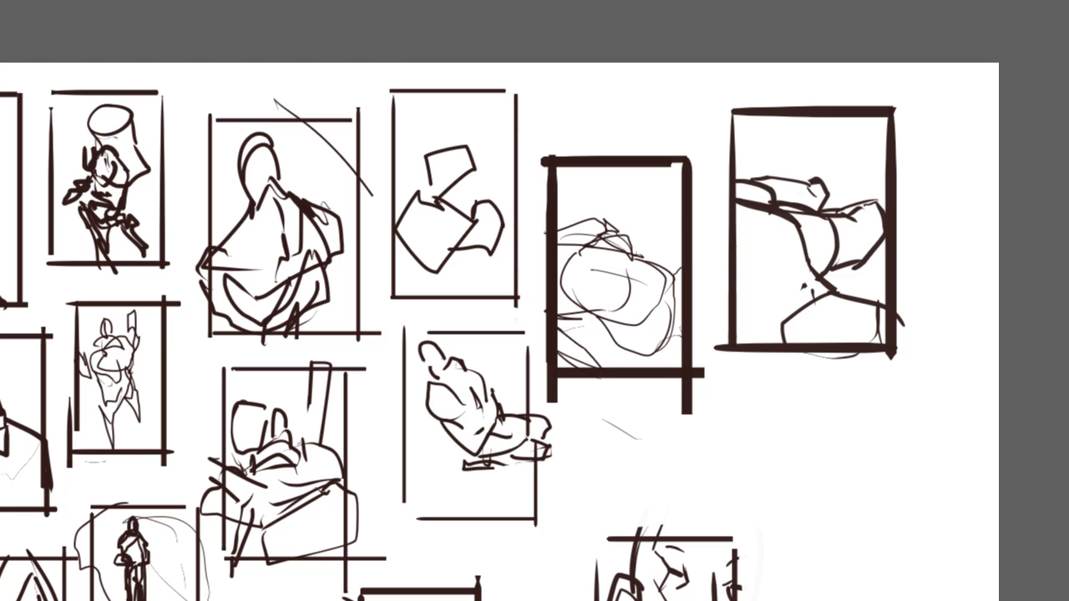
# Draw an upright rectangular panel frame in the space below the thick-framed landscape-like panel, above the face panel.
pyautogui.moveTo(584, 418); pyautogui.dragTo(523, 315)
pyautogui.moveTo(663, 279); pyautogui.dragTo(664, 412)
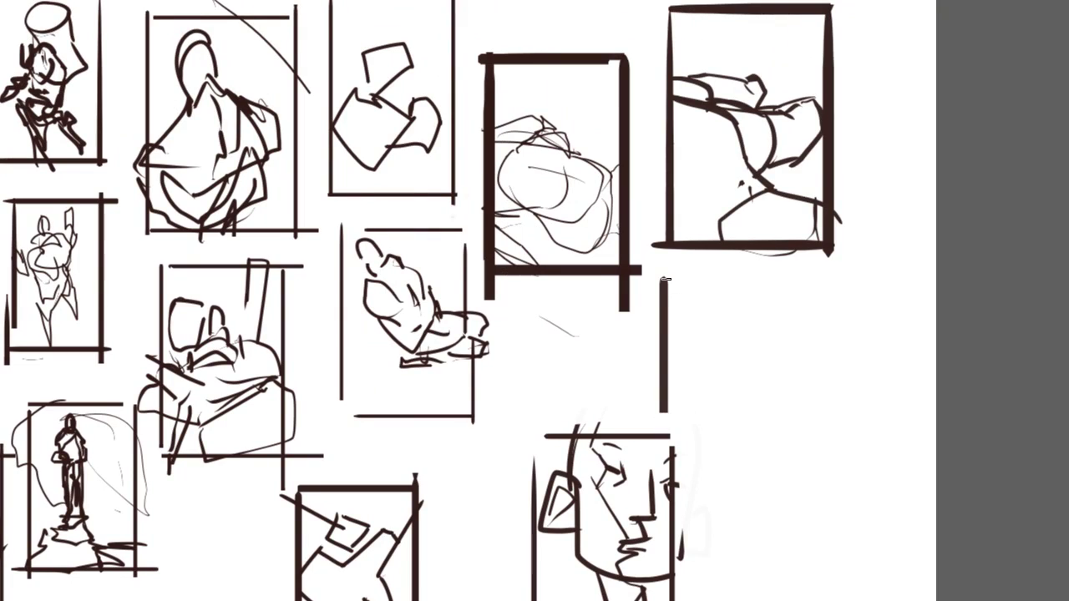
pyautogui.moveTo(663, 277); pyautogui.dragTo(766, 277)
pyautogui.moveTo(769, 279); pyautogui.dragTo(769, 444)
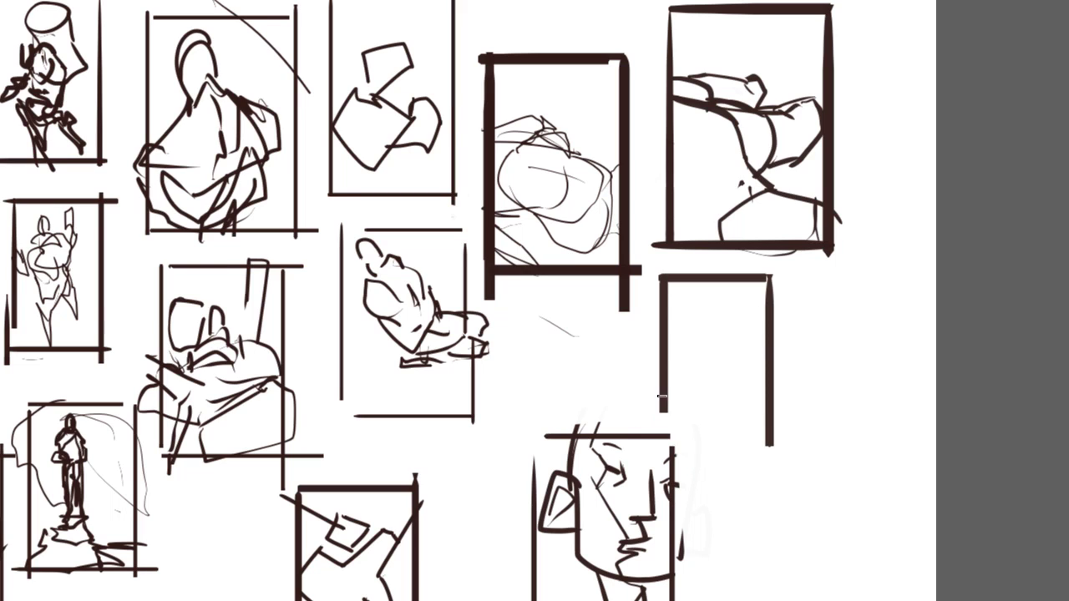
pyautogui.moveTo(663, 401)
pyautogui.mouseDown()
pyautogui.moveTo(663, 451)
pyautogui.moveTo(772, 449)
pyautogui.mouseUp()
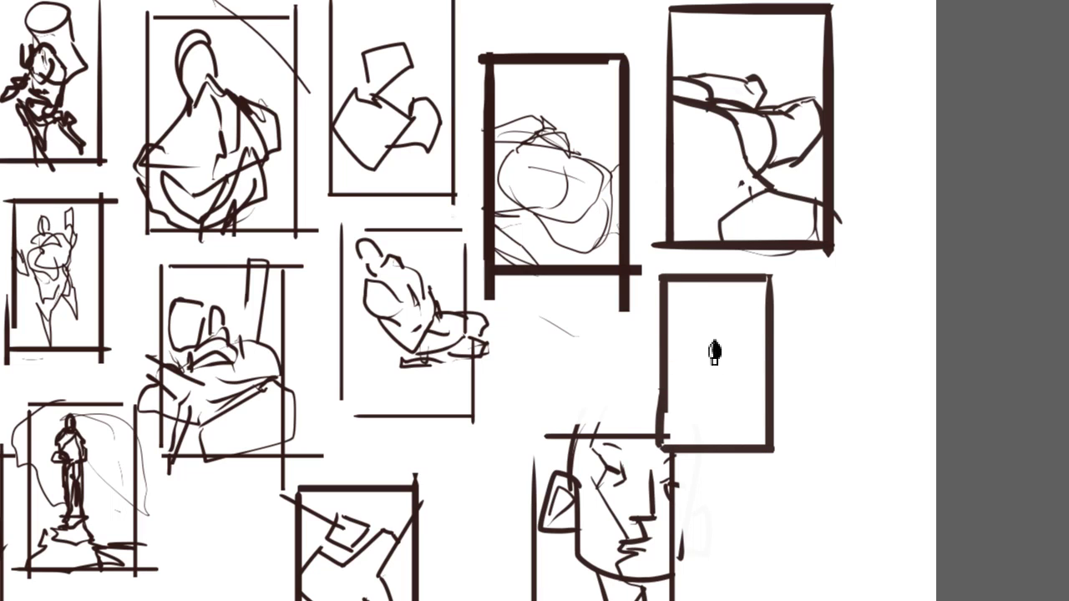
# Sketch a broad mound with small toe-like bumps along the base of the new panel, undoing the rejected strokes.
pyautogui.moveTo(692, 406)
pyautogui.mouseDown()
pyautogui.moveTo(663, 413)
pyautogui.moveTo(706, 421)
pyautogui.mouseUp()
pyautogui.hotkey('ctrl', 'z')
pyautogui.hotkey('ctrl', 'z')
pyautogui.moveTo(706, 373); pyautogui.dragTo(667, 385)
pyautogui.moveTo(738, 385); pyautogui.dragTo(746, 431)
pyautogui.hotkey('ctrl', 'z')
pyautogui.moveTo(749, 381)
pyautogui.mouseDown()
pyautogui.moveTo(766, 412)
pyautogui.moveTo(733, 433)
pyautogui.moveTo(775, 449)
pyautogui.mouseUp()
pyautogui.hotkey('ctrl', 'z')
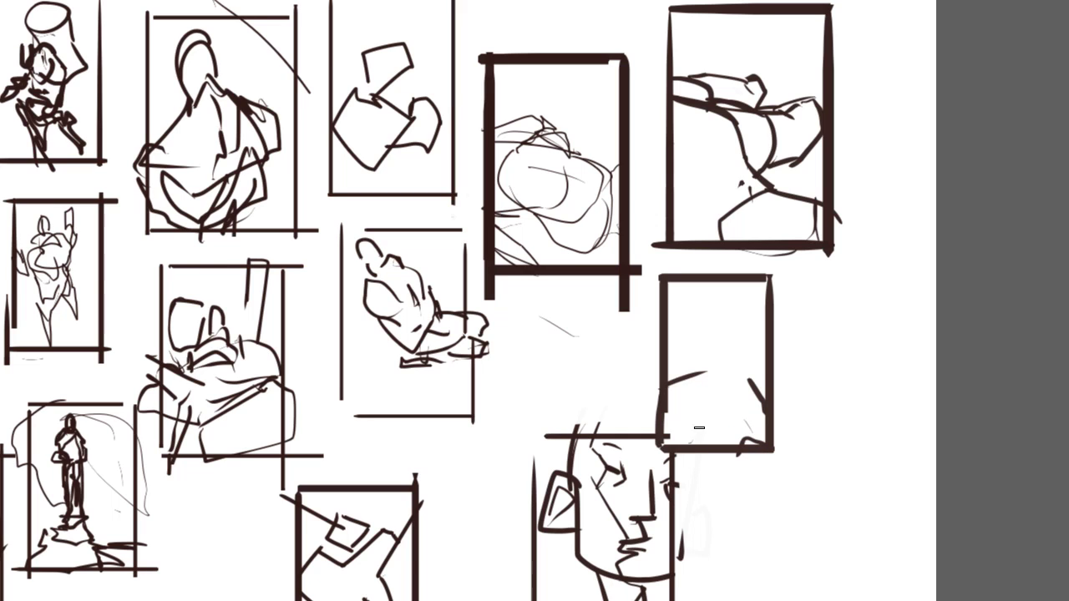
pyautogui.moveTo(704, 422)
pyautogui.mouseDown()
pyautogui.moveTo(692, 434)
pyautogui.moveTo(730, 442)
pyautogui.moveTo(664, 439)
pyautogui.moveTo(665, 447)
pyautogui.moveTo(668, 409)
pyautogui.mouseUp()
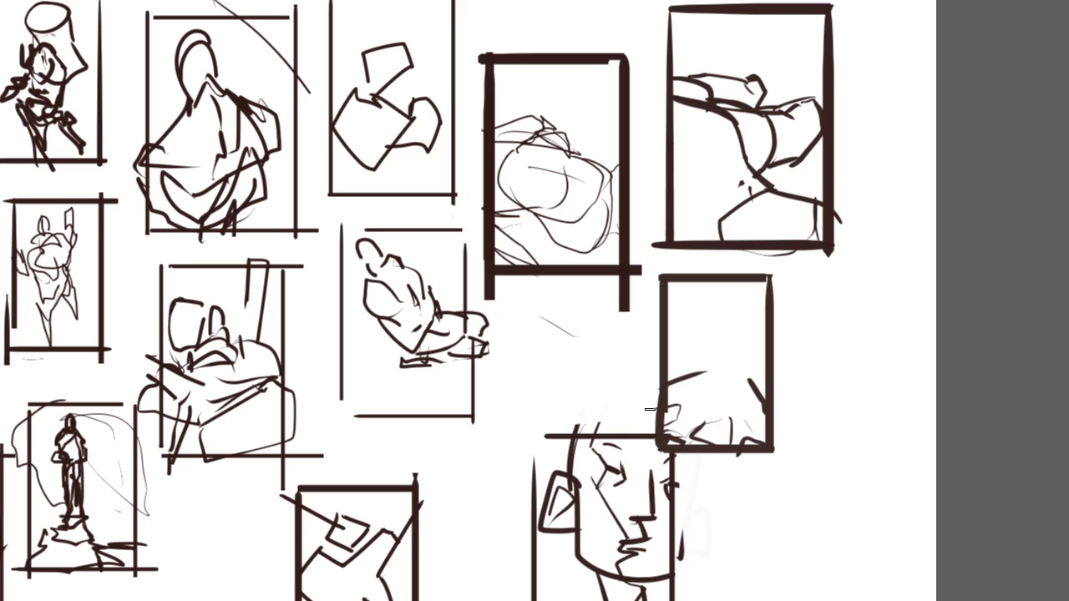
# Add a tall tapering form rising from the mound to the panel's upper edge and refine where they meet.
pyautogui.moveTo(717, 369)
pyautogui.mouseDown()
pyautogui.moveTo(687, 393)
pyautogui.moveTo(737, 306)
pyautogui.moveTo(766, 407)
pyautogui.mouseUp()
pyautogui.moveTo(724, 282)
pyautogui.mouseDown()
pyautogui.moveTo(706, 317)
pyautogui.moveTo(733, 263)
pyautogui.moveTo(766, 327)
pyautogui.mouseUp()
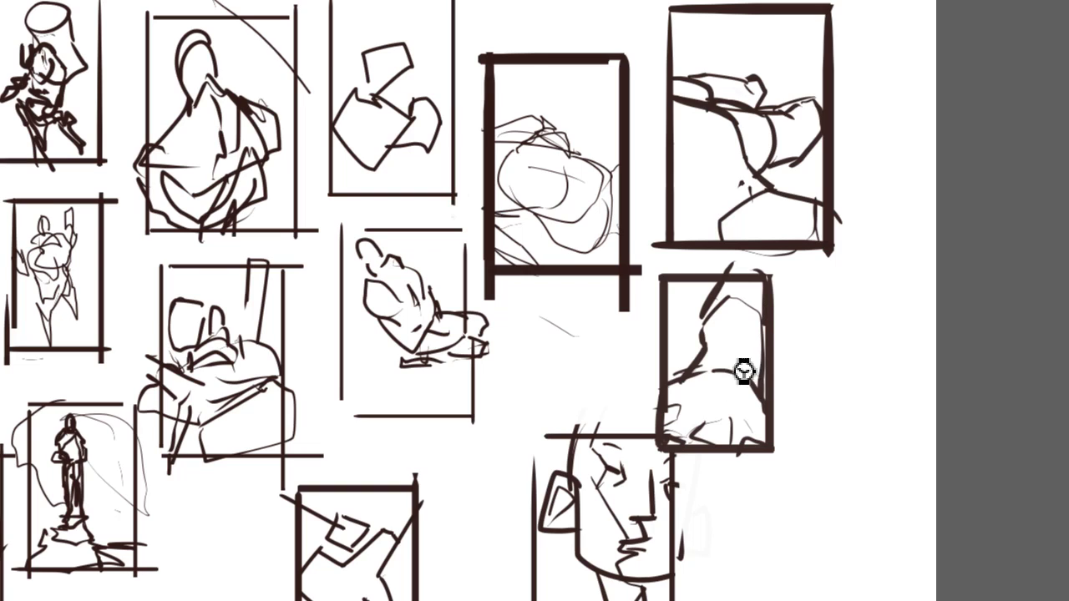
pyautogui.moveTo(711, 364); pyautogui.dragTo(735, 359)
pyautogui.moveTo(742, 363); pyautogui.dragTo(758, 393)
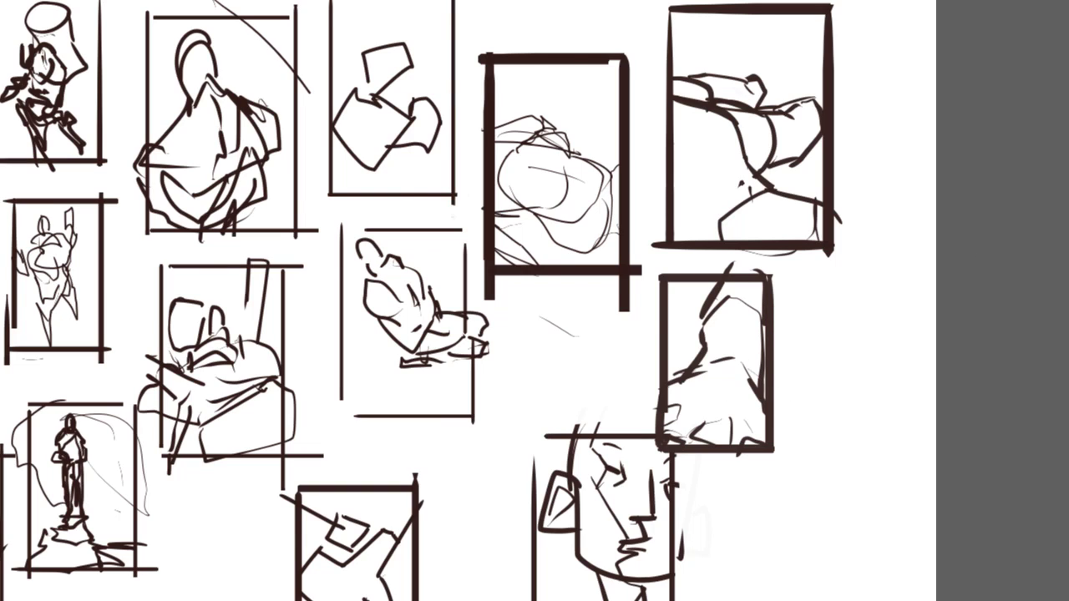
# Draw a small thick-lined panel frame in the gap above the face panel, undoing the first attempt.
pyautogui.hscroll(-10, 468, 300)
pyautogui.hscroll(11, 467, 301)
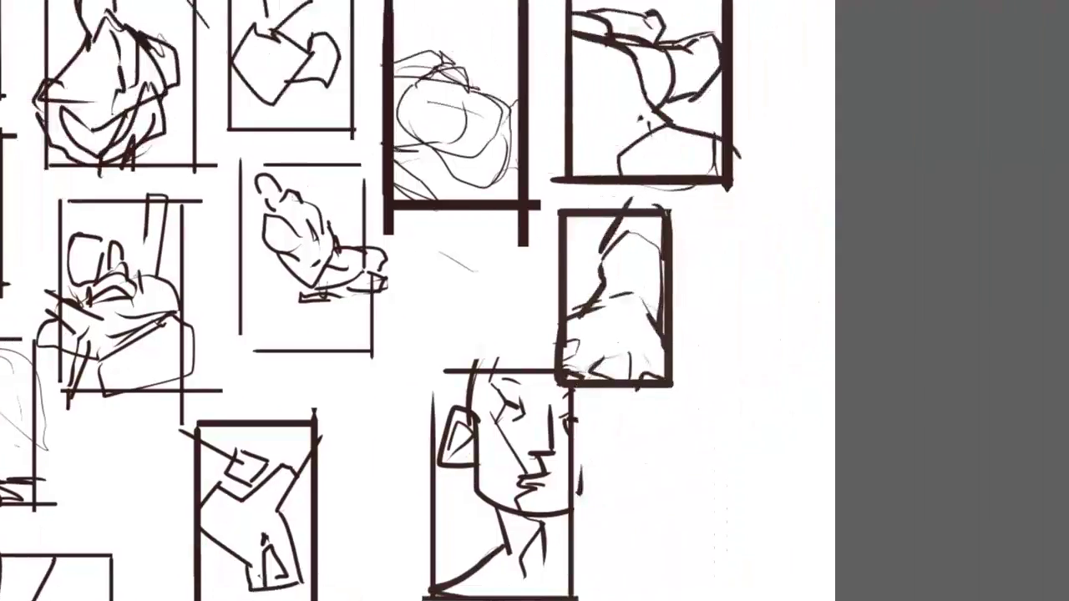
pyautogui.moveTo(443, 144)
pyautogui.mouseDown()
pyautogui.moveTo(437, 272)
pyautogui.moveTo(524, 257)
pyautogui.mouseUp()
pyautogui.hotkey('ctrl', 'z')
pyautogui.hotkey('ctrl', 'z')
pyautogui.moveTo(432, 124)
pyautogui.mouseDown()
pyautogui.moveTo(432, 248)
pyautogui.moveTo(518, 250)
pyautogui.moveTo(518, 112)
pyautogui.moveTo(521, 255)
pyautogui.mouseUp()
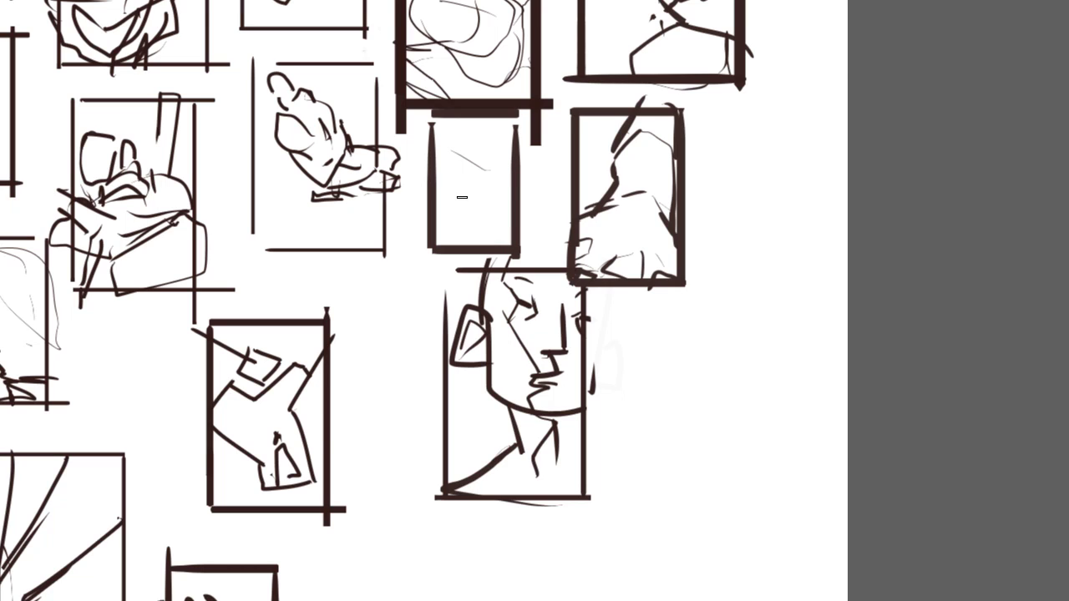
# Sketch a downward-reaching, hand-like form with pointed fingers and a tapering forearm inside the small panel.
pyautogui.moveTo(481, 119)
pyautogui.mouseDown()
pyautogui.moveTo(465, 160)
pyautogui.moveTo(510, 158)
pyautogui.moveTo(509, 134)
pyautogui.mouseUp()
pyautogui.moveTo(460, 186)
pyautogui.mouseDown()
pyautogui.moveTo(482, 231)
pyautogui.moveTo(484, 178)
pyautogui.moveTo(513, 240)
pyautogui.moveTo(505, 143)
pyautogui.mouseUp()
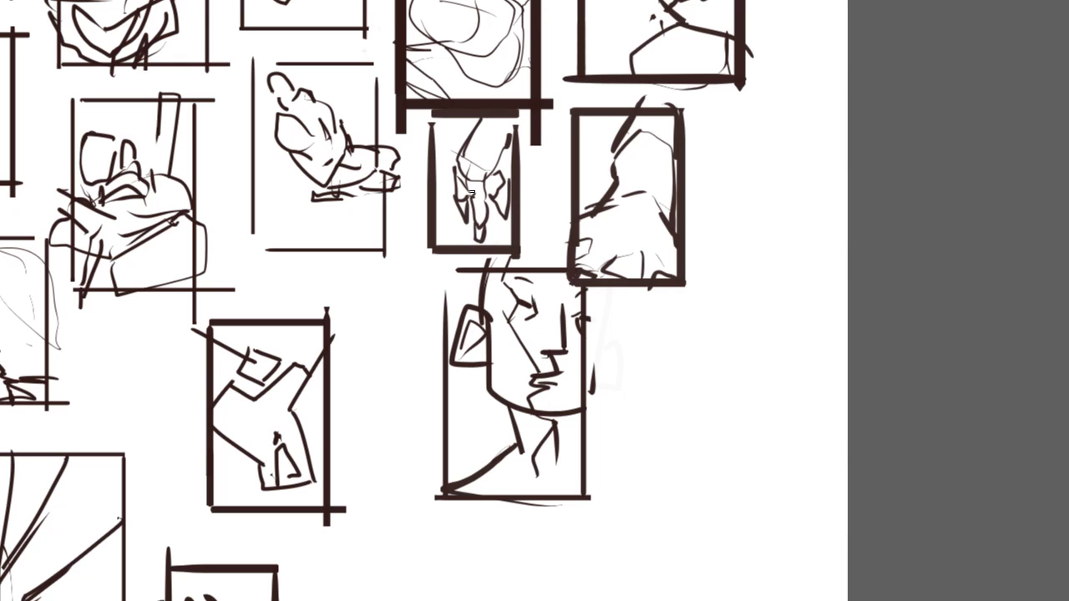
pyautogui.moveTo(444, 161); pyautogui.dragTo(445, 171)
pyautogui.moveTo(502, 206); pyautogui.dragTo(508, 230)
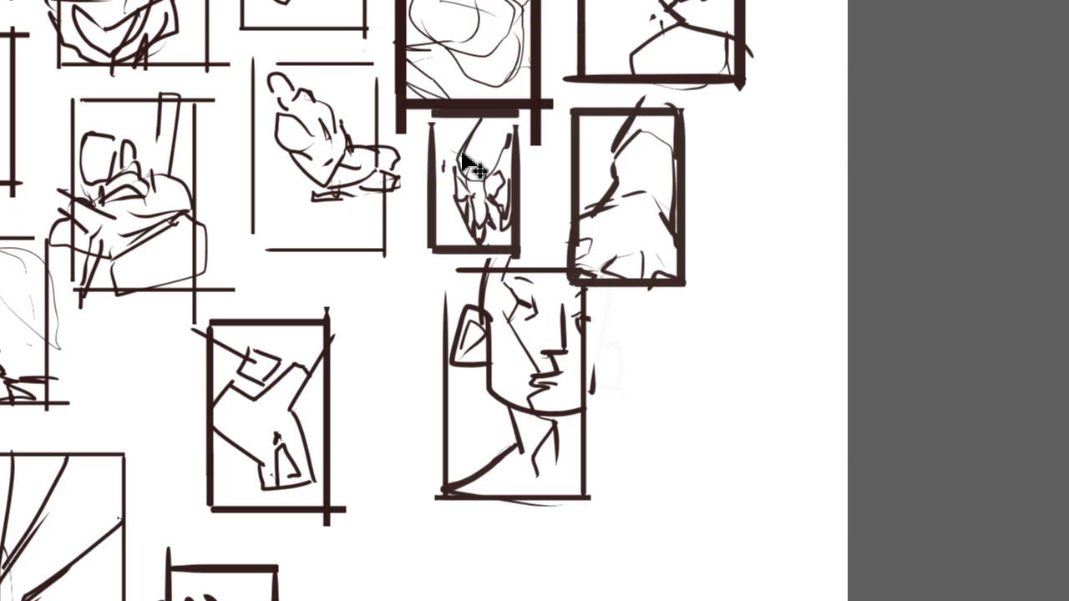
pyautogui.moveTo(459, 193); pyautogui.dragTo(459, 120)
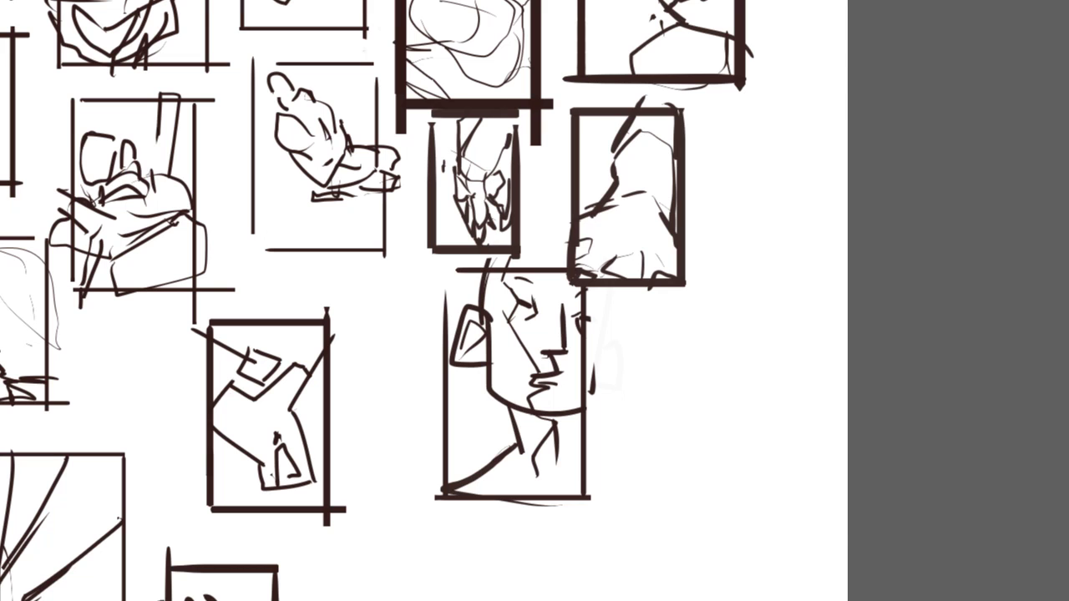
# Draw an upright rectangular panel frame beside the face panel with slightly overshooting corners.
pyautogui.moveTo(501, 351)
pyautogui.mouseDown()
pyautogui.moveTo(541, 198)
pyautogui.moveTo(438, 338)
pyautogui.mouseUp()
pyautogui.moveTo(570, 305)
pyautogui.mouseDown()
pyautogui.moveTo(570, 481)
pyautogui.moveTo(680, 315)
pyautogui.moveTo(681, 455)
pyautogui.mouseUp()
pyautogui.moveTo(683, 492); pyautogui.dragTo(682, 498)
pyautogui.moveTo(568, 486); pyautogui.dragTo(680, 486)
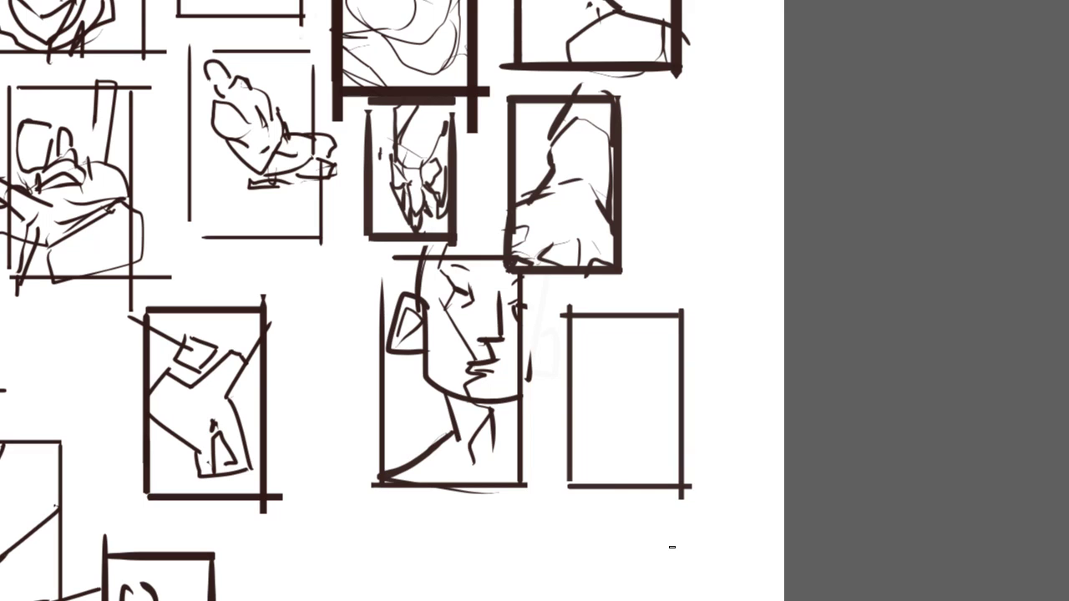
# Draw another upright panel frame near the page's outer edge and extend its near side past the base line.
pyautogui.moveTo(393, 301); pyautogui.dragTo(507, 325)
pyautogui.moveTo(758, 148)
pyautogui.mouseDown()
pyautogui.moveTo(758, 306)
pyautogui.moveTo(866, 151)
pyautogui.moveTo(859, 322)
pyautogui.mouseUp()
pyautogui.moveTo(749, 314); pyautogui.dragTo(878, 314)
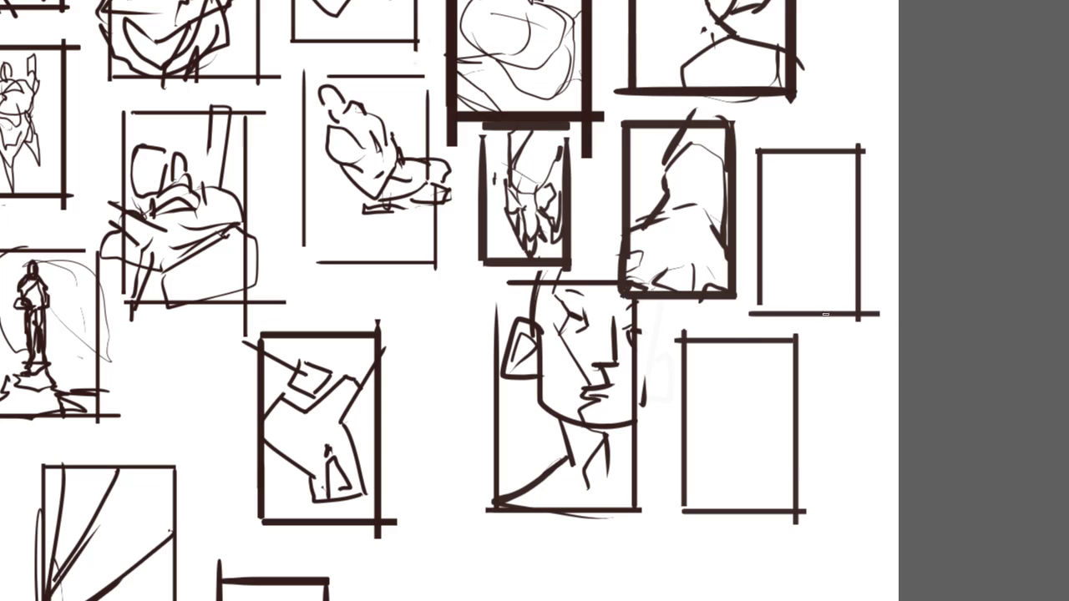
pyautogui.moveTo(758, 289); pyautogui.dragTo(758, 327)
# Sketch a jagged inward-pointing contour on the near side of the edge panel and an arched form at its base, undoing rejected strokes.
pyautogui.moveTo(762, 190)
pyautogui.mouseDown()
pyautogui.moveTo(788, 214)
pyautogui.moveTo(788, 261)
pyautogui.mouseUp()
pyautogui.hotkey('ctrl', 'z')
pyautogui.moveTo(789, 215)
pyautogui.mouseDown()
pyautogui.moveTo(793, 253)
pyautogui.moveTo(762, 274)
pyautogui.mouseUp()
pyautogui.hotkey('ctrl', 'z')
pyautogui.hotkey('ctrl', 'z')
pyautogui.moveTo(788, 215); pyautogui.dragTo(803, 236)
pyautogui.moveTo(805, 245)
pyautogui.mouseDown()
pyautogui.moveTo(790, 283)
pyautogui.moveTo(775, 285)
pyautogui.moveTo(822, 311)
pyautogui.mouseUp()
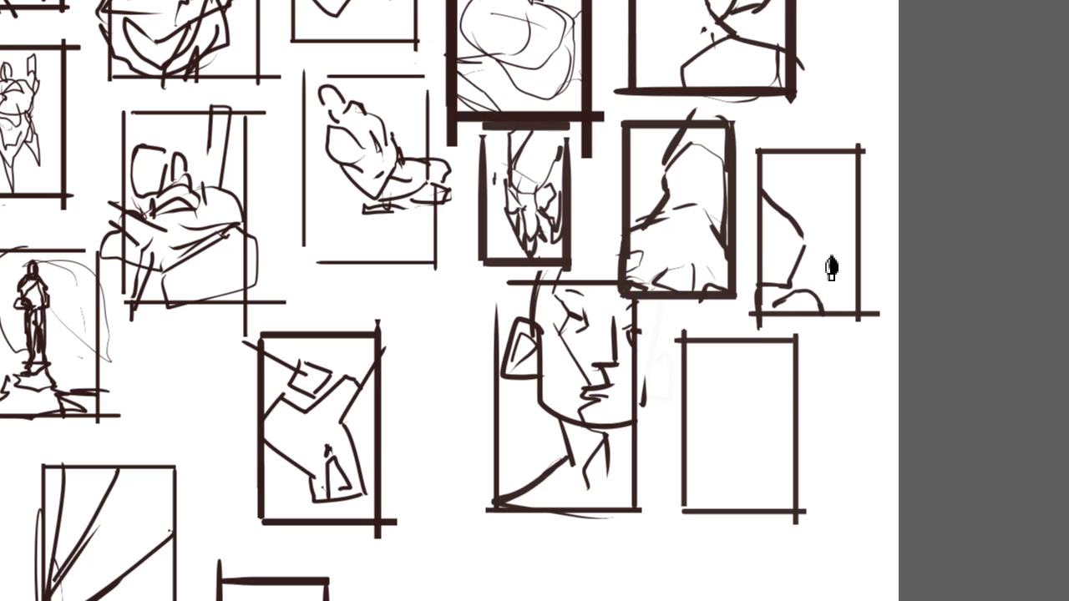
# Draw a tall pointed spike with a slanted body along the far side of the edge panel, undoing one stroke.
pyautogui.moveTo(828, 248); pyautogui.dragTo(842, 308)
pyautogui.moveTo(825, 244)
pyautogui.mouseDown()
pyautogui.moveTo(857, 244)
pyautogui.moveTo(814, 182)
pyautogui.mouseUp()
pyautogui.moveTo(815, 182); pyautogui.dragTo(854, 245)
pyautogui.hotkey('ctrl', 'z')
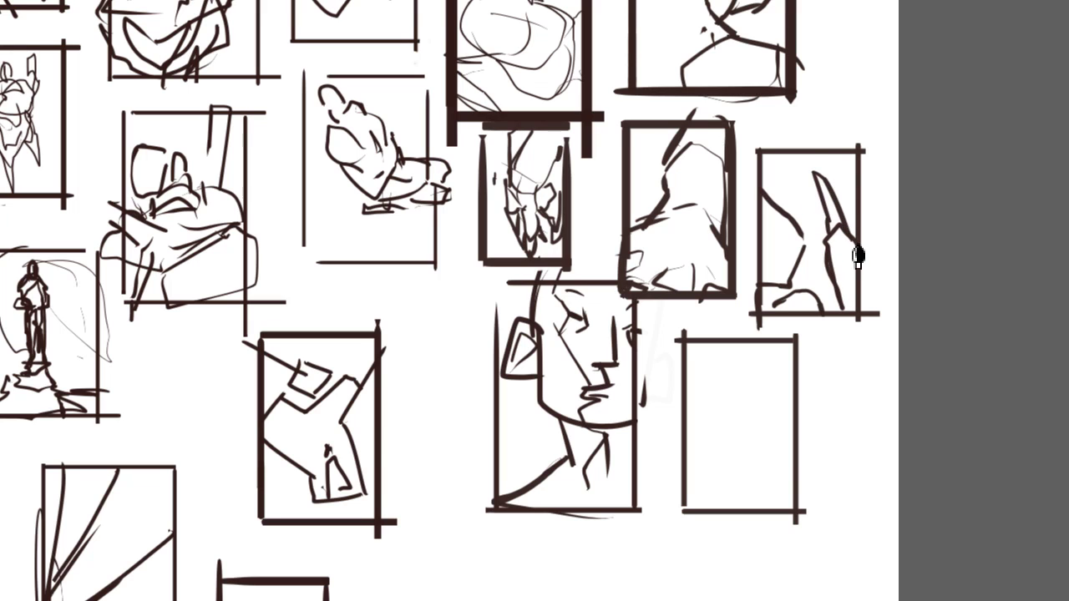
# Build a matching pointed spike on the near side, then add angular facets at the base and small shapes in the upper corners.
pyautogui.moveTo(774, 199); pyautogui.dragTo(807, 234)
pyautogui.hotkey('ctrl', 'z')
pyautogui.moveTo(774, 200); pyautogui.dragTo(810, 241)
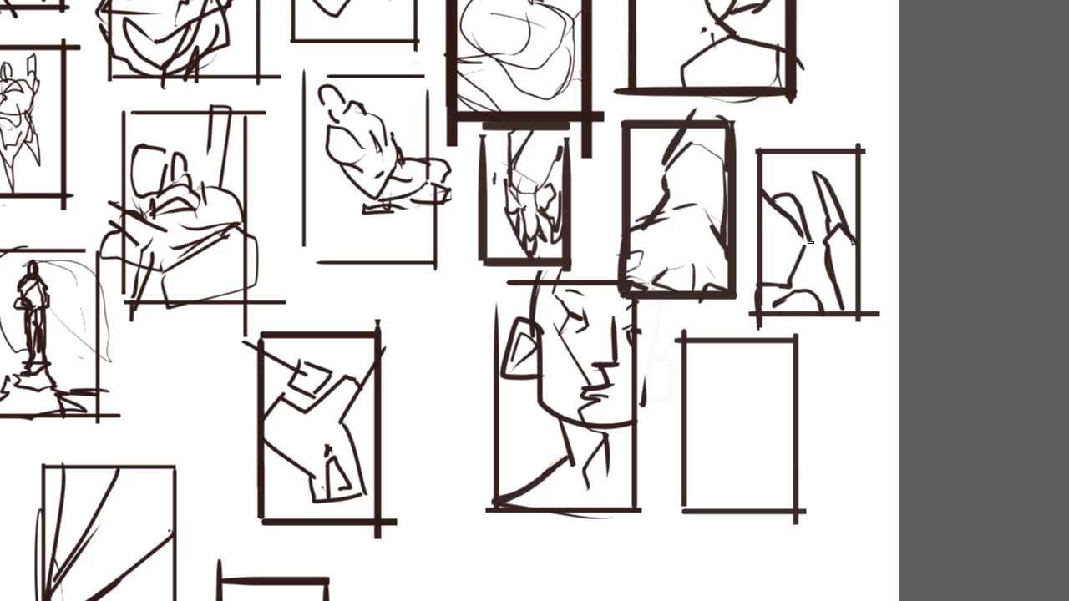
pyautogui.moveTo(774, 200)
pyautogui.mouseDown()
pyautogui.moveTo(793, 175)
pyautogui.moveTo(800, 204)
pyautogui.mouseUp()
pyautogui.moveTo(791, 275)
pyautogui.mouseDown()
pyautogui.moveTo(808, 288)
pyautogui.moveTo(777, 312)
pyautogui.moveTo(830, 291)
pyautogui.mouseUp()
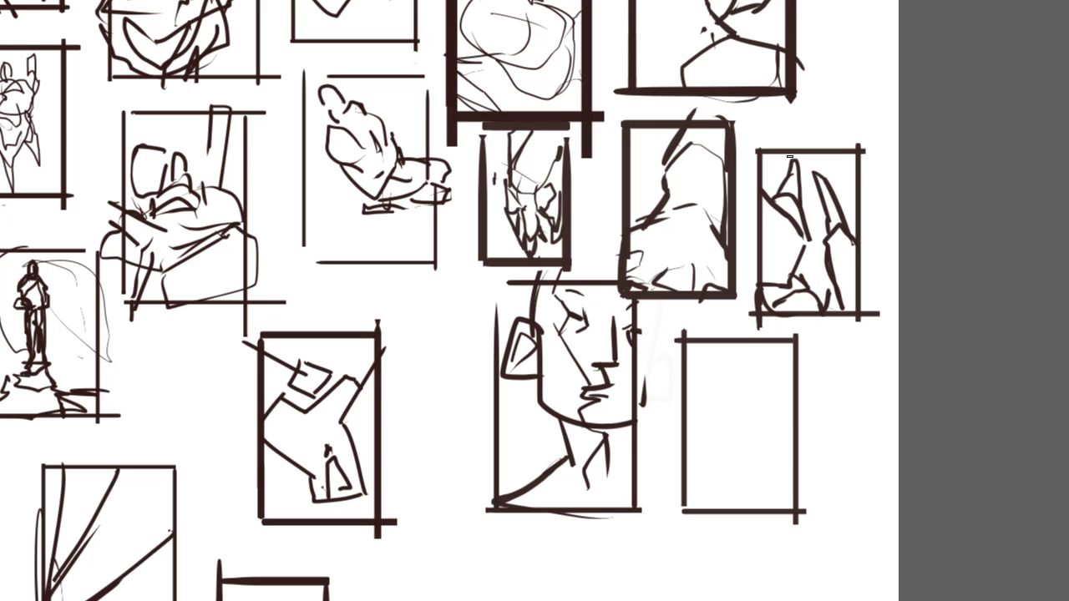
pyautogui.moveTo(777, 149); pyautogui.dragTo(752, 178)
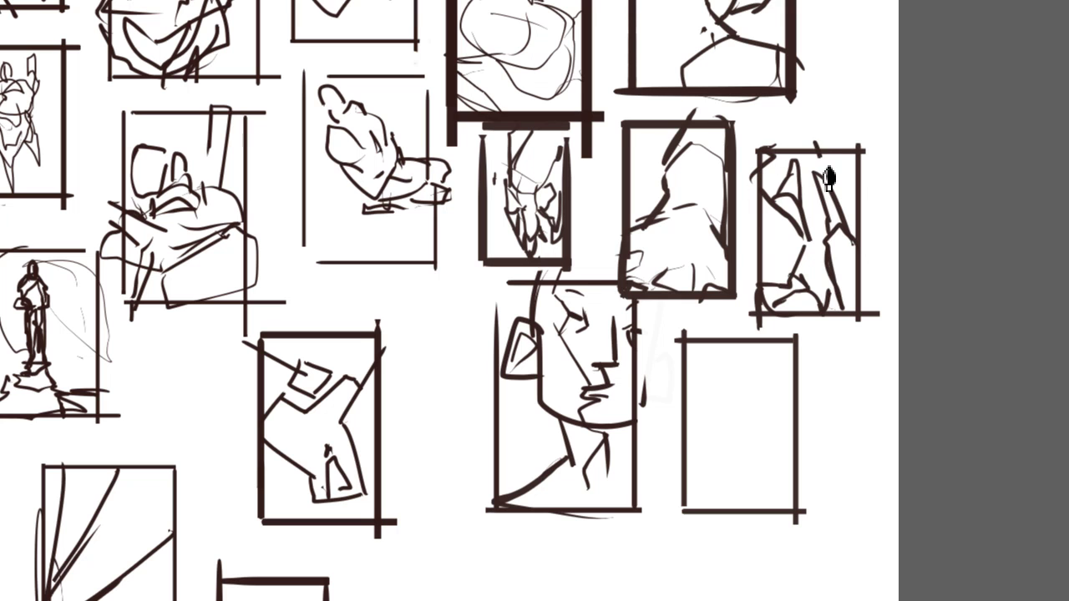
pyautogui.moveTo(857, 167)
pyautogui.mouseDown()
pyautogui.moveTo(838, 175)
pyautogui.moveTo(857, 179)
pyautogui.mouseUp()
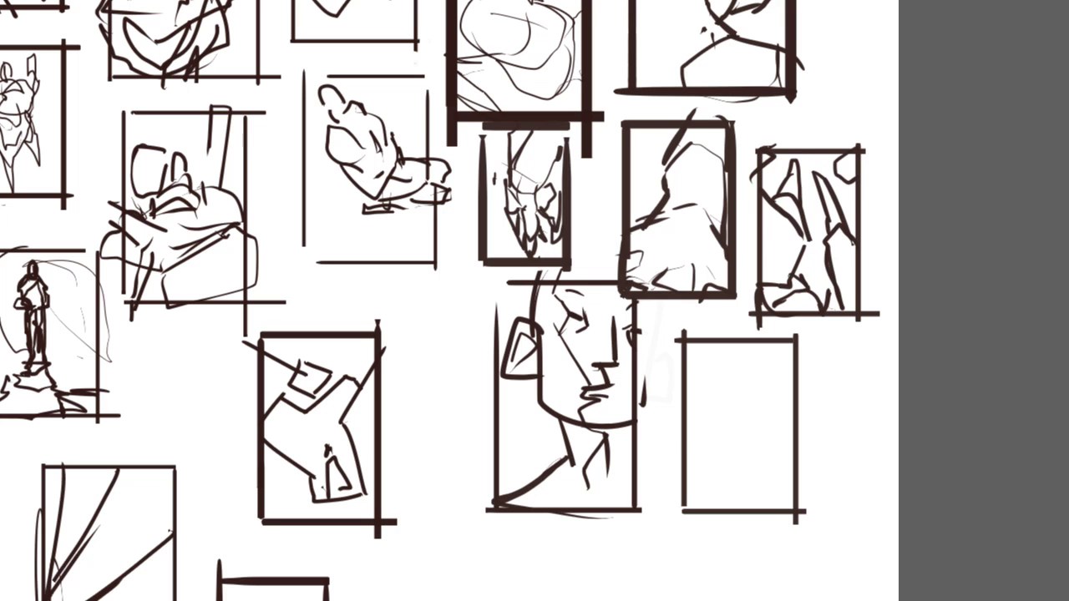
# Draw a small upright panel frame at the lower near corner of the large face portrait panel, undoing one side line.
pyautogui.moveTo(667, 365); pyautogui.dragTo(641, 225)
pyautogui.moveTo(377, 222); pyautogui.dragTo(376, 508)
pyautogui.hotkey('ctrl', 'z')
pyautogui.moveTo(385, 361)
pyautogui.mouseDown()
pyautogui.moveTo(466, 389)
pyautogui.moveTo(466, 488)
pyautogui.mouseUp()
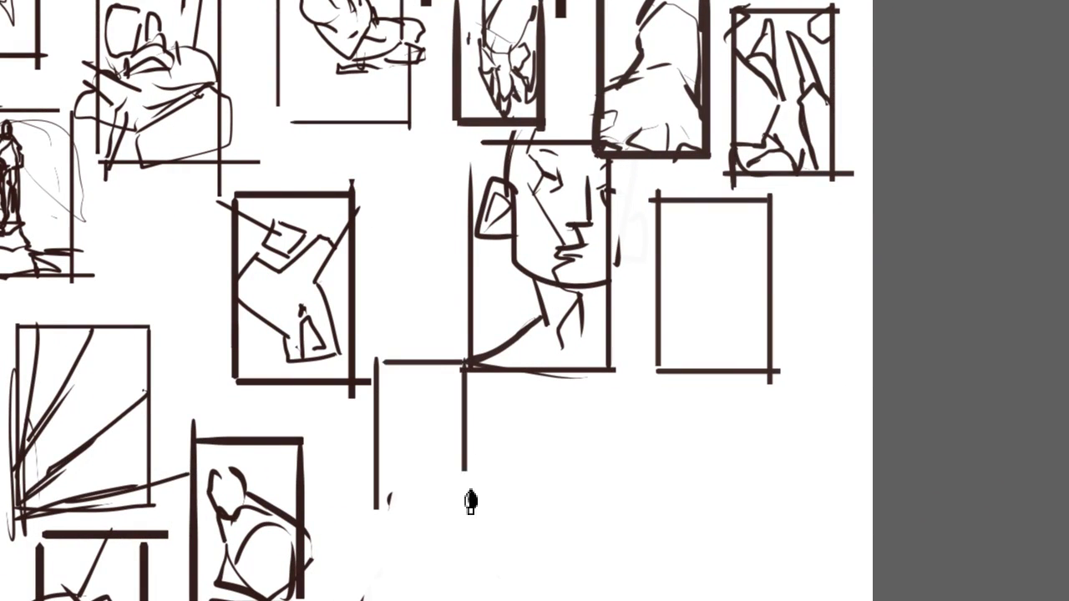
pyautogui.moveTo(371, 497)
pyautogui.mouseDown()
pyautogui.moveTo(478, 498)
pyautogui.moveTo(492, 433)
pyautogui.moveTo(430, 319)
pyautogui.moveTo(927, 202)
pyautogui.moveTo(788, 61)
pyautogui.moveTo(411, 283)
pyautogui.moveTo(436, 425)
pyautogui.mouseUp()
# Draw a larger upright panel frame below the face portrait panel, undoing a rejected base line.
pyautogui.moveTo(485, 356)
pyautogui.mouseDown()
pyautogui.moveTo(485, 548)
pyautogui.moveTo(637, 355)
pyautogui.mouseUp()
pyautogui.moveTo(630, 432); pyautogui.dragTo(627, 565)
pyautogui.moveTo(470, 556); pyautogui.dragTo(628, 548)
pyautogui.hotkey('ctrl', 'z')
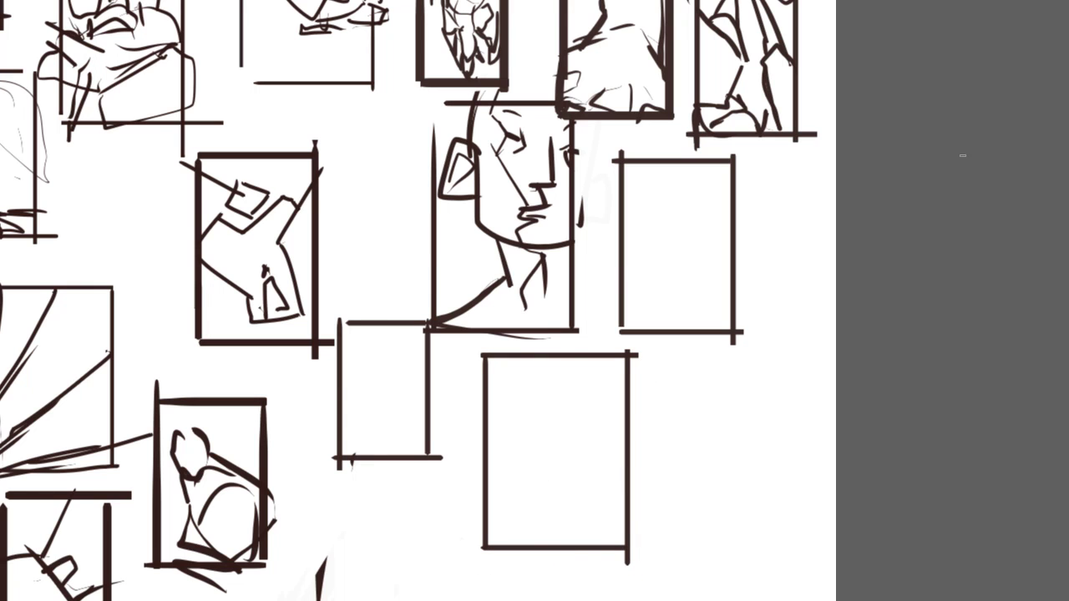
# Scribble a dark mark at the lower corner of the empty panel beside the portrait and start a curved head contour inside it.
pyautogui.moveTo(534, 301)
pyautogui.mouseDown()
pyautogui.moveTo(726, 338)
pyautogui.moveTo(816, 212)
pyautogui.moveTo(701, 263)
pyautogui.moveTo(854, 316)
pyautogui.mouseUp()
pyautogui.moveTo(534, 301); pyautogui.dragTo(227, 212)
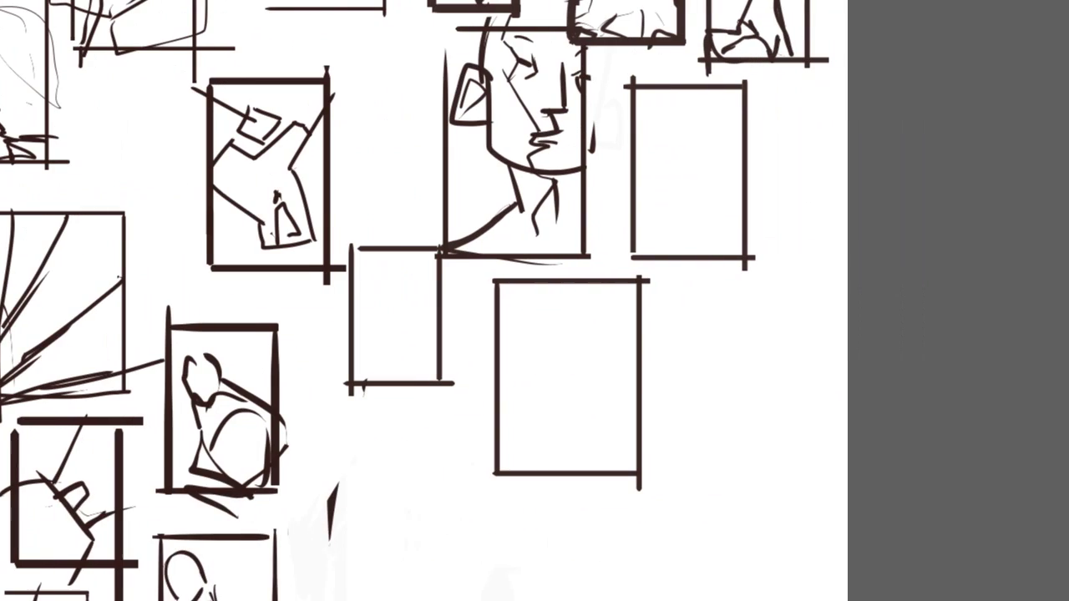
pyautogui.moveTo(634, 247)
pyautogui.mouseDown()
pyautogui.moveTo(635, 269)
pyautogui.moveTo(617, 270)
pyautogui.mouseUp()
pyautogui.moveTo(628, 249)
pyautogui.mouseDown()
pyautogui.moveTo(619, 270)
pyautogui.moveTo(637, 262)
pyautogui.moveTo(626, 231)
pyautogui.mouseUp()
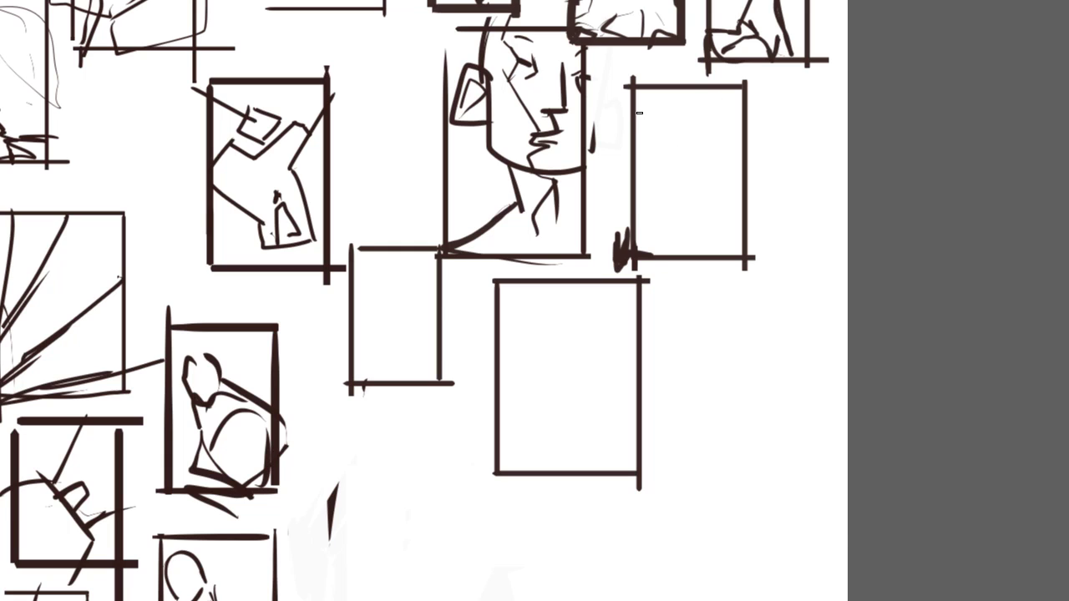
pyautogui.moveTo(686, 122); pyautogui.dragTo(648, 183)
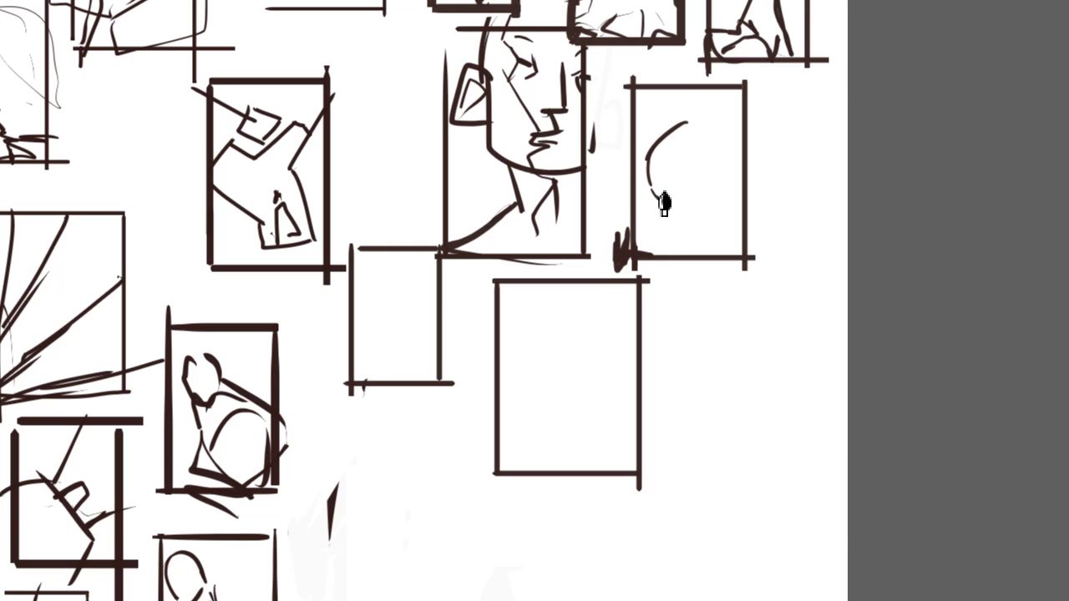
pyautogui.hotkey('ctrl', 'z')
pyautogui.moveTo(668, 194); pyautogui.dragTo(663, 217)
pyautogui.hotkey('ctrl', 'z')
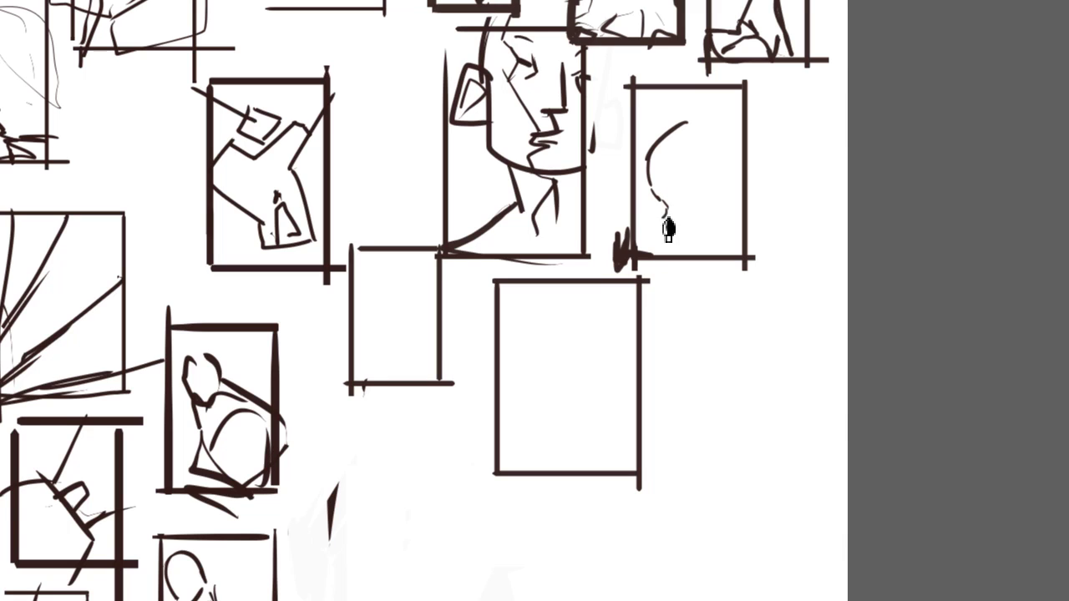
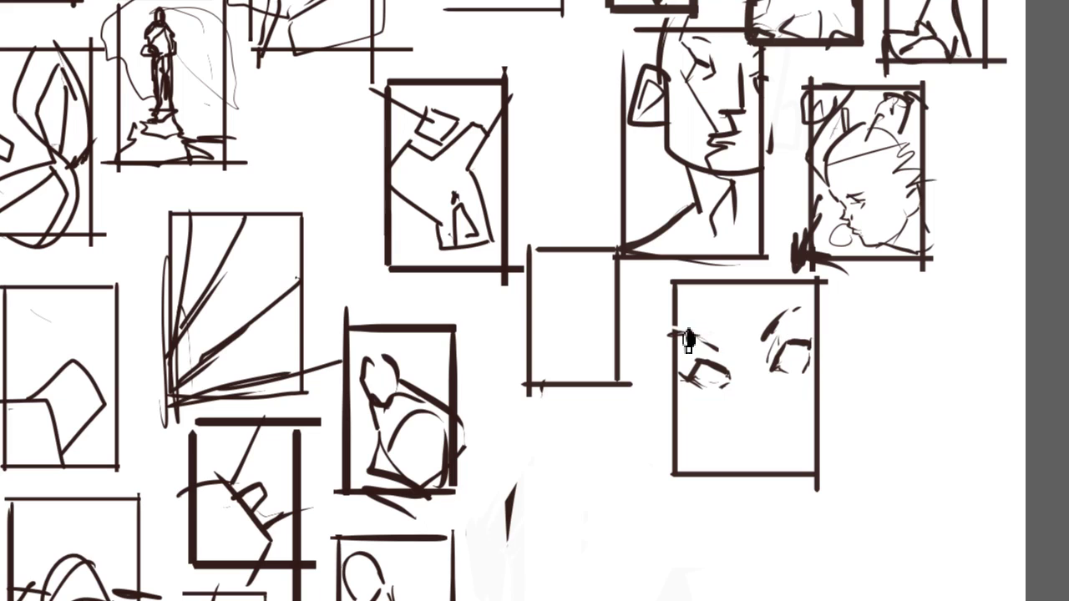
# Draw a brow, the nostrils and a downturned mouth on the close-up face, redrawing the mouth line.
pyautogui.moveTo(670, 334); pyautogui.dragTo(723, 356)
pyautogui.click(769, 412)
pyautogui.moveTo(755, 449)
pyautogui.mouseDown()
pyautogui.moveTo(757, 468)
pyautogui.moveTo(801, 440)
pyautogui.moveTo(780, 458)
pyautogui.moveTo(779, 434)
pyautogui.mouseUp()
pyautogui.hotkey('ctrl', 'z')
pyautogui.hotkey('ctrl', 'z')
pyautogui.hotkey('ctrl', 'z')
pyautogui.moveTo(784, 434); pyautogui.dragTo(792, 433)
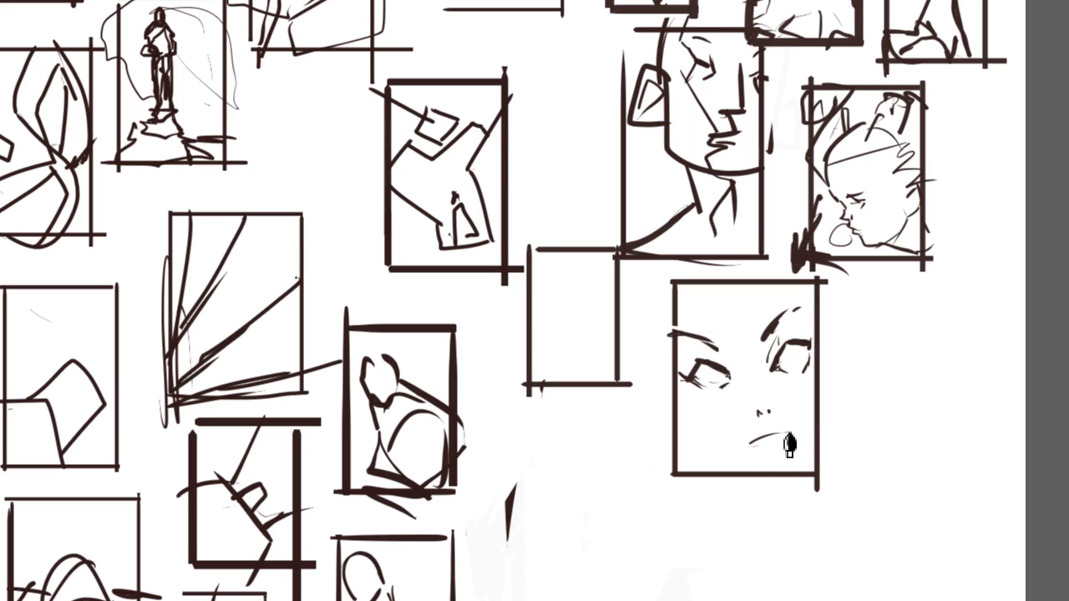
pyautogui.click(747, 447)
pyautogui.click(751, 447)
# Draw the curved jaw line along the bottom of the close-up face, redoing the stroke until it fits.
pyautogui.moveTo(675, 412); pyautogui.dragTo(750, 467)
pyautogui.hotkey('ctrl', 'z')
pyautogui.moveTo(676, 415); pyautogui.dragTo(733, 468)
pyautogui.hotkey('ctrl', 'z')
pyautogui.moveTo(677, 426)
pyautogui.mouseDown()
pyautogui.moveTo(723, 469)
pyautogui.moveTo(779, 471)
pyautogui.mouseUp()
pyautogui.hotkey('ctrl', 'z')
pyautogui.hotkey('ctrl', 'z')
pyautogui.moveTo(678, 424); pyautogui.dragTo(742, 462)
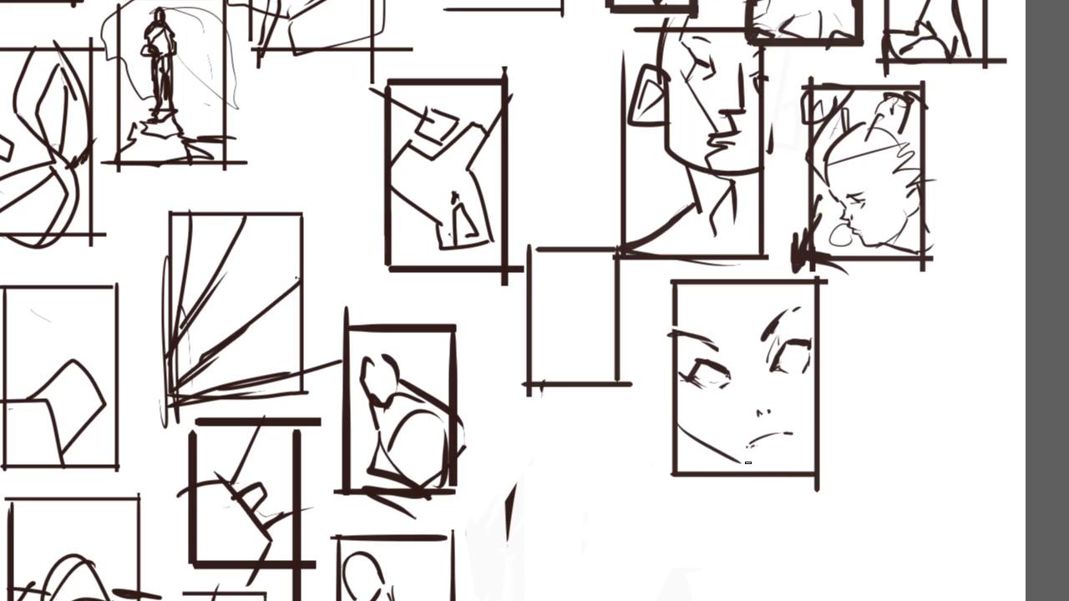
pyautogui.hotkey('ctrl', 'z')
pyautogui.moveTo(675, 399); pyautogui.dragTo(724, 461)
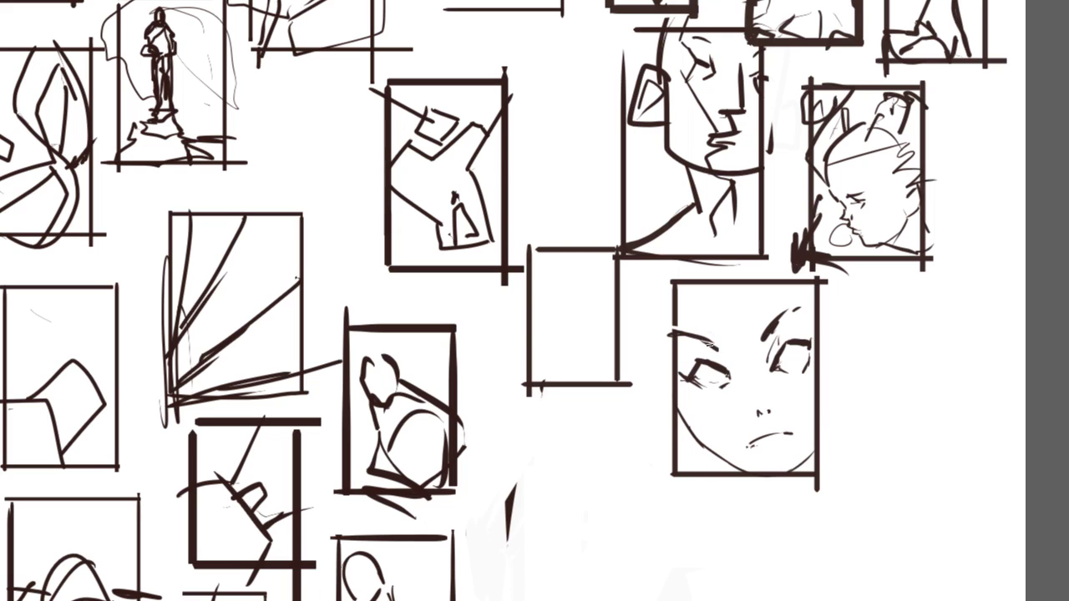
# Darken the lashes, outline an angular plate on the cheek and add irises to the close-up face's eyes, undoing rejected strokes.
pyautogui.moveTo(701, 372)
pyautogui.mouseDown()
pyautogui.moveTo(716, 381)
pyautogui.moveTo(680, 380)
pyautogui.moveTo(701, 361)
pyautogui.mouseUp()
pyautogui.moveTo(680, 413)
pyautogui.mouseDown()
pyautogui.moveTo(717, 434)
pyautogui.moveTo(719, 453)
pyautogui.mouseUp()
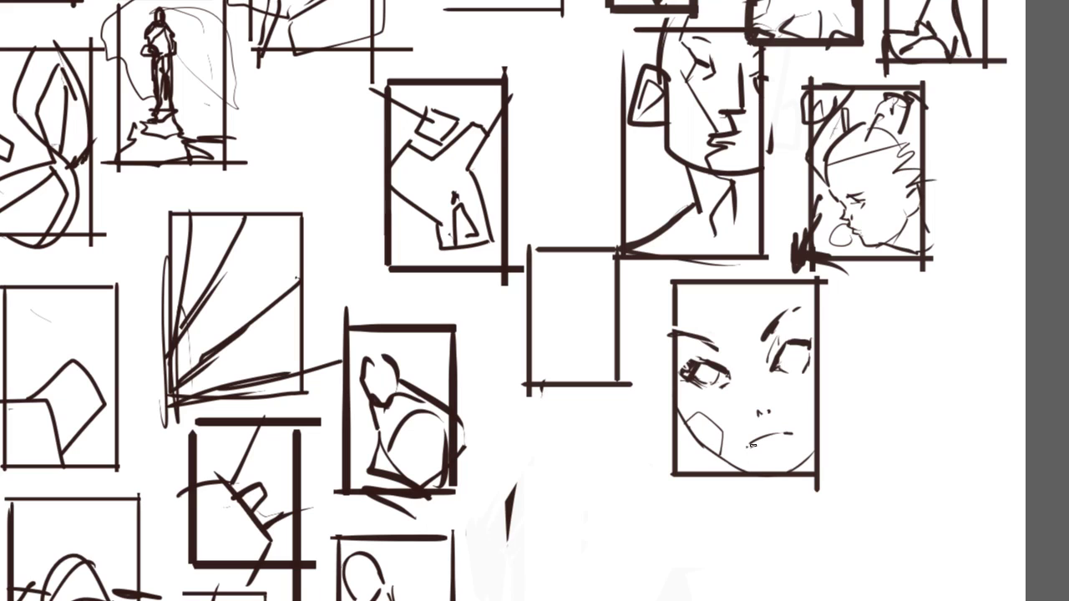
pyautogui.moveTo(754, 413); pyautogui.dragTo(761, 417)
pyautogui.hotkey('ctrl', 'z')
pyautogui.moveTo(775, 361)
pyautogui.mouseDown()
pyautogui.moveTo(797, 343)
pyautogui.moveTo(786, 372)
pyautogui.moveTo(802, 358)
pyautogui.mouseUp()
pyautogui.hotkey('ctrl', 'z')
pyautogui.hotkey('ctrl', 'z')
pyautogui.moveTo(718, 375); pyautogui.dragTo(725, 372)
# Draw a long diagonal bang and shorter hair strands across the close-up face's forehead, undoing one stroke.
pyautogui.moveTo(743, 282); pyautogui.dragTo(714, 352)
pyautogui.hotkey('ctrl', 'z')
pyautogui.moveTo(787, 281); pyautogui.dragTo(716, 354)
pyautogui.moveTo(731, 312)
pyautogui.mouseDown()
pyautogui.moveTo(711, 354)
pyautogui.moveTo(700, 340)
pyautogui.mouseUp()
pyautogui.moveTo(694, 319); pyautogui.dragTo(674, 405)
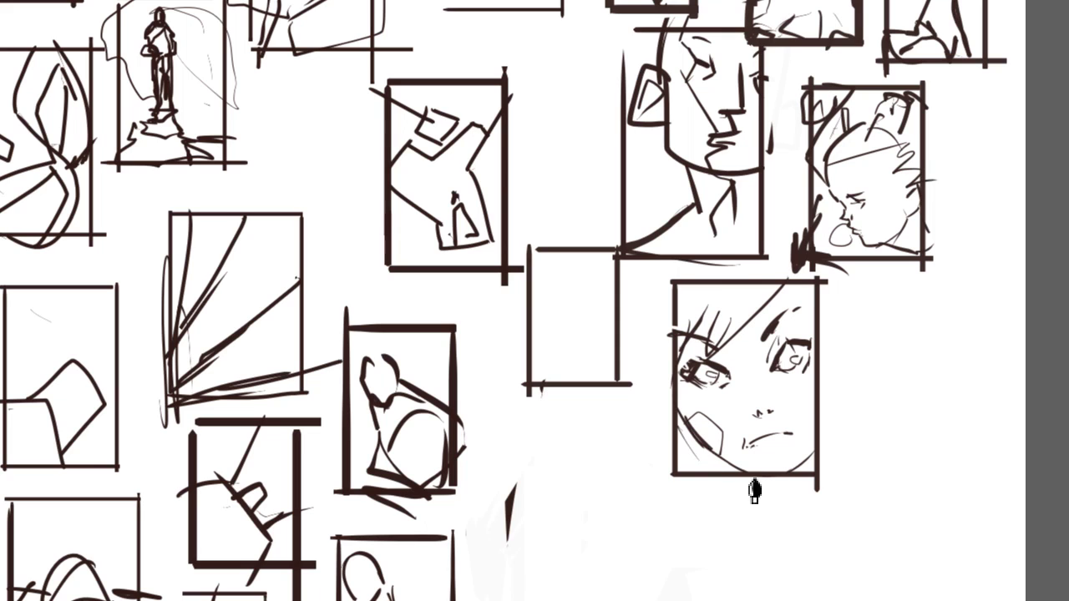
# Refine the close-up face's lower lip and nose and add short strokes beneath the jaw, undoing one jaw stroke.
pyautogui.moveTo(819, 449); pyautogui.dragTo(780, 490)
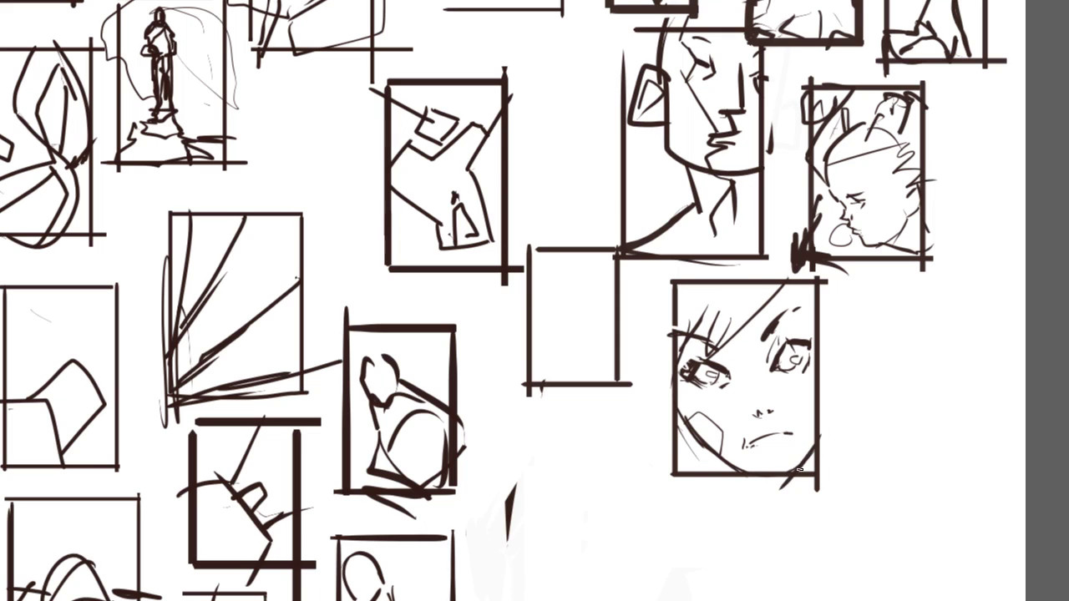
pyautogui.hotkey('ctrl', 'z')
pyautogui.moveTo(762, 448); pyautogui.dragTo(781, 445)
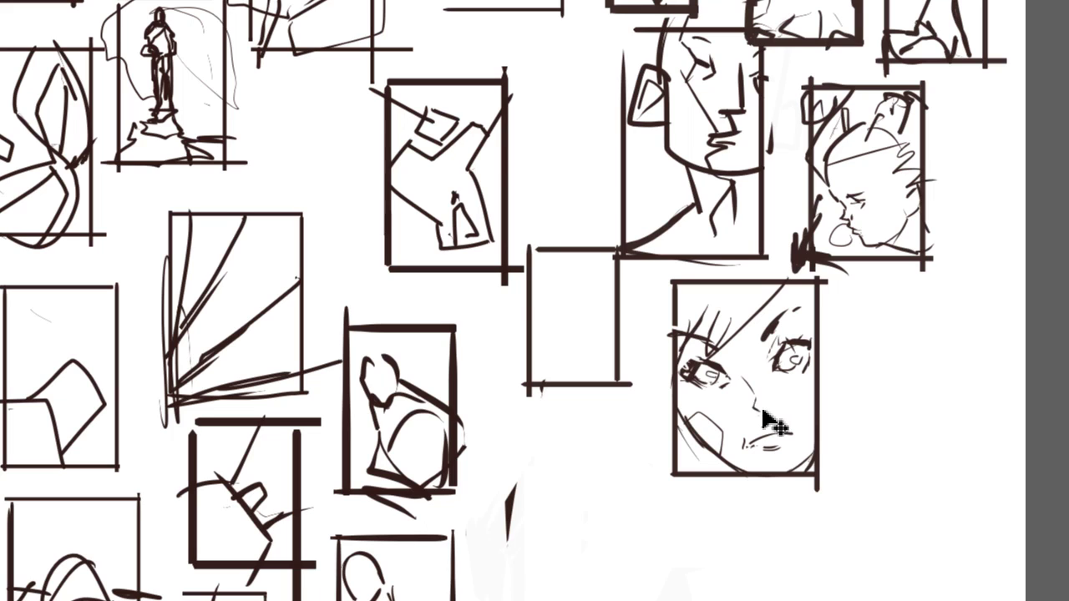
pyautogui.moveTo(750, 407); pyautogui.dragTo(754, 410)
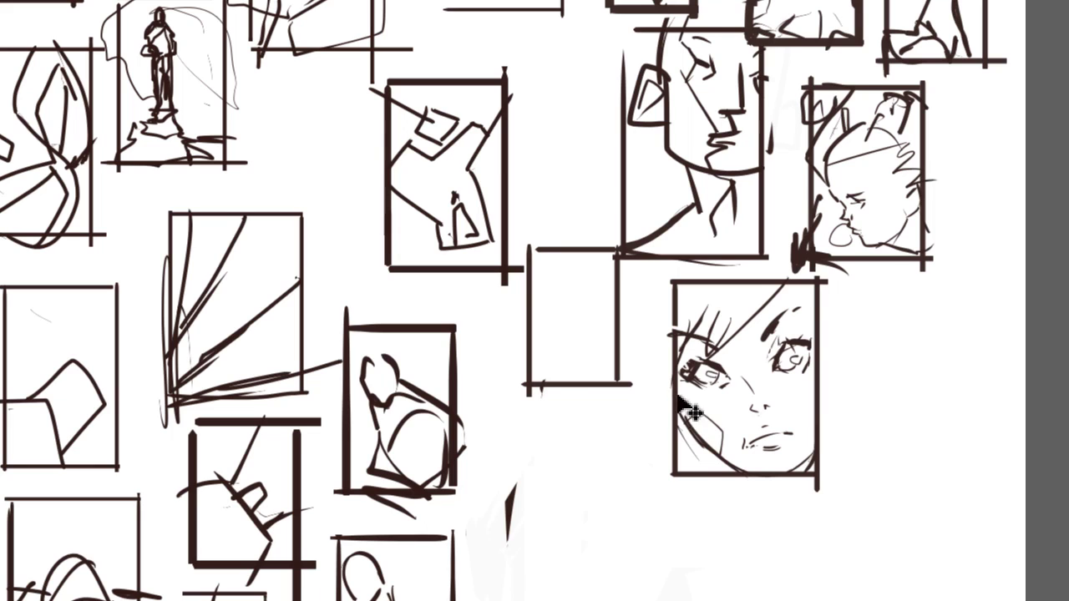
pyautogui.moveTo(673, 462); pyautogui.dragTo(710, 462)
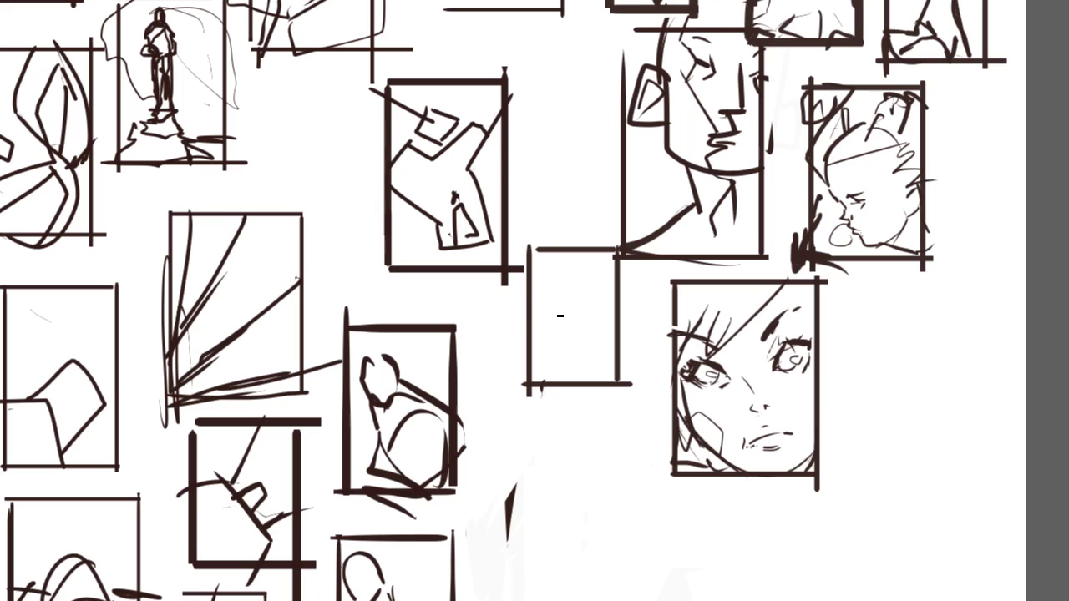
pyautogui.moveTo(618, 322); pyautogui.dragTo(639, 363)
pyautogui.hotkey('ctrl', 'z')
pyautogui.moveTo(527, 324)
pyautogui.mouseDown()
pyautogui.moveTo(550, 295)
pyautogui.moveTo(563, 363)
pyautogui.mouseUp()
pyautogui.hotkey('ctrl', 'z')
pyautogui.hotkey('ctrl', 'z')
# Add a diagonal hair strand over the nose and a contour along the far cheek of the close-up face.
pyautogui.moveTo(814, 299)
pyautogui.mouseDown()
pyautogui.moveTo(790, 351)
pyautogui.moveTo(744, 388)
pyautogui.mouseUp()
pyautogui.moveTo(807, 325); pyautogui.dragTo(737, 408)
pyautogui.hotkey('ctrl', 'z')
pyautogui.moveTo(819, 402); pyautogui.dragTo(812, 455)
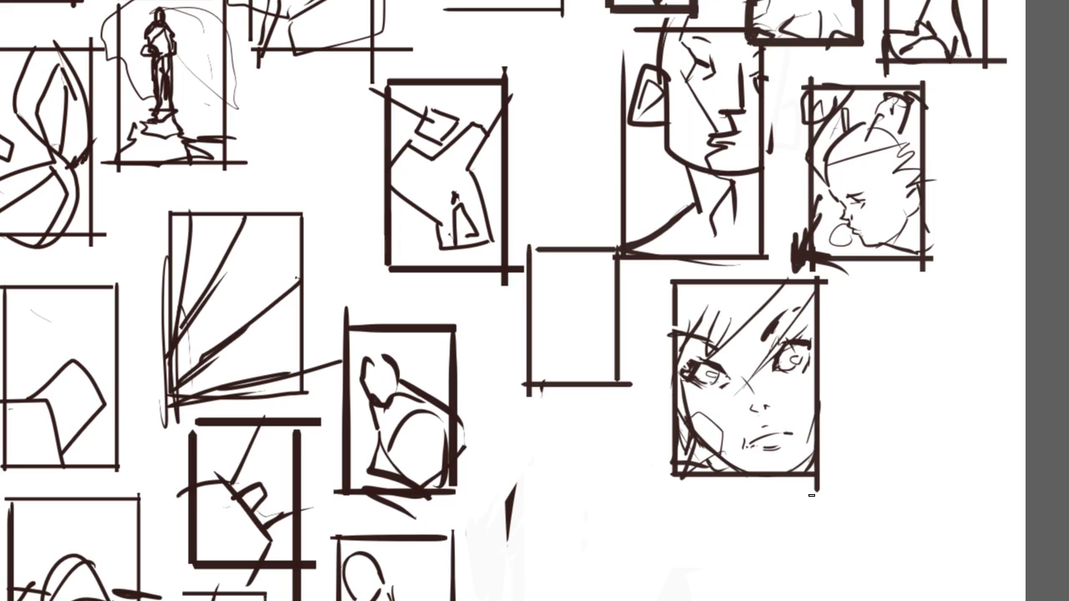
# Add loose spiky hair strokes to the head in the profile panel, undoing the ones that do not work.
pyautogui.moveTo(568, 283)
pyautogui.mouseDown()
pyautogui.moveTo(585, 321)
pyautogui.moveTo(554, 334)
pyautogui.mouseUp()
pyautogui.hotkey('ctrl', 'z')
pyautogui.moveTo(841, 180)
pyautogui.mouseDown()
pyautogui.moveTo(862, 108)
pyautogui.moveTo(870, 152)
pyautogui.mouseUp()
pyautogui.hotkey('ctrl', 'z')
pyautogui.moveTo(887, 137); pyautogui.dragTo(907, 161)
pyautogui.moveTo(927, 168)
pyautogui.mouseDown()
pyautogui.moveTo(934, 191)
pyautogui.moveTo(937, 180)
pyautogui.mouseUp()
pyautogui.hotkey('ctrl', 'z')
pyautogui.hotkey('ctrl', 'z')
pyautogui.hotkey('ctrl', 'z')
pyautogui.hotkey('ctrl', 'z')
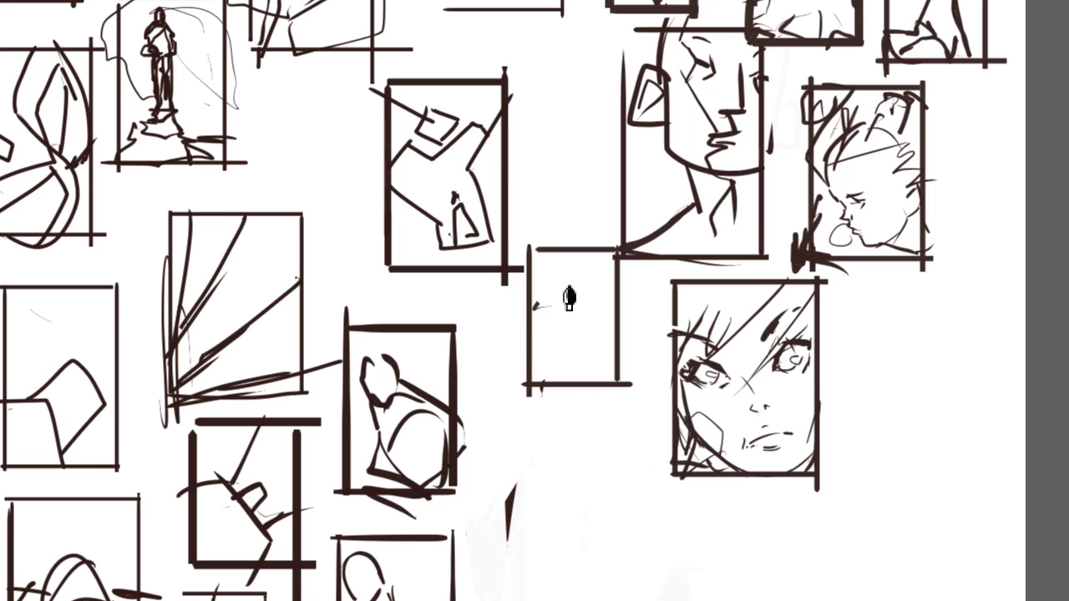
# Sketch stacked rounded forms in the small empty panel with a knotted, bow-like shape on top, undoing one stroke.
pyautogui.moveTo(531, 299)
pyautogui.mouseDown()
pyautogui.moveTo(599, 334)
pyautogui.moveTo(531, 336)
pyautogui.moveTo(596, 350)
pyautogui.moveTo(628, 369)
pyautogui.moveTo(541, 383)
pyautogui.moveTo(581, 344)
pyautogui.mouseUp()
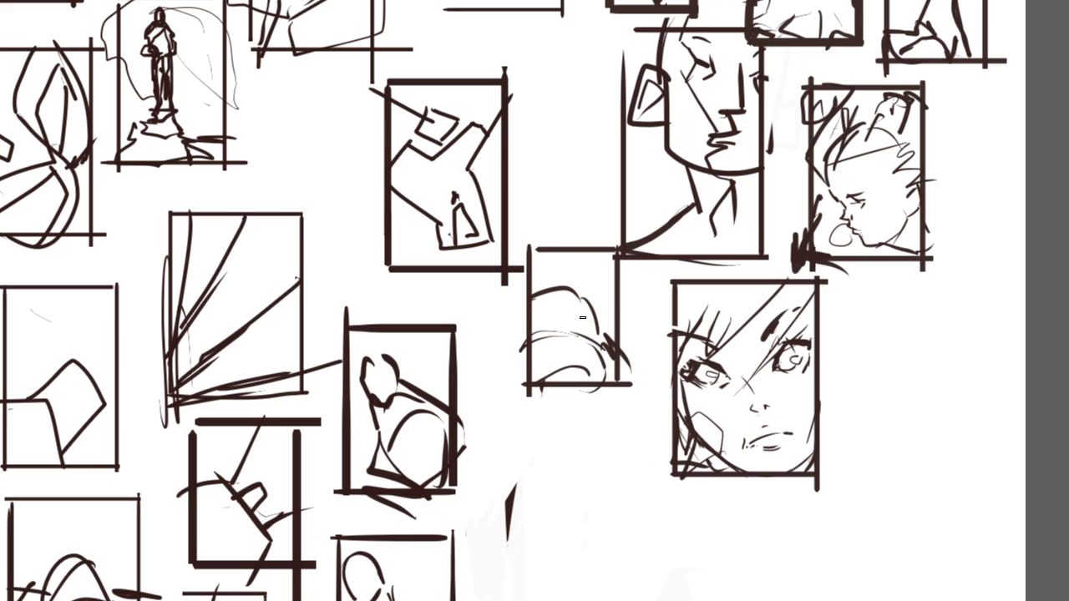
pyautogui.moveTo(540, 286)
pyautogui.mouseDown()
pyautogui.moveTo(573, 284)
pyautogui.moveTo(575, 296)
pyautogui.moveTo(551, 277)
pyautogui.mouseUp()
pyautogui.hotkey('ctrl', 'z')
pyautogui.moveTo(554, 272)
pyautogui.mouseDown()
pyautogui.moveTo(592, 283)
pyautogui.moveTo(543, 255)
pyautogui.moveTo(552, 309)
pyautogui.moveTo(595, 297)
pyautogui.moveTo(611, 346)
pyautogui.mouseUp()
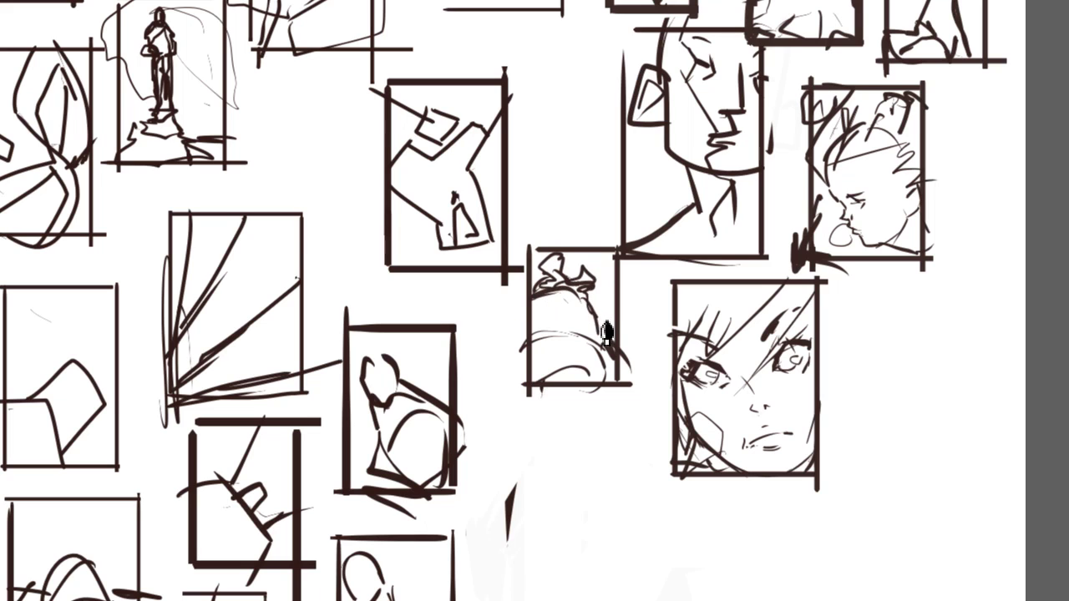
# Draw another upright panel frame beside the close-up face near the page edge and start a small arc inside it.
pyautogui.moveTo(857, 316); pyautogui.dragTo(878, 493)
pyautogui.hotkey('ctrl', 'z')
pyautogui.moveTo(864, 312); pyautogui.dragTo(866, 500)
pyautogui.moveTo(866, 313); pyautogui.dragTo(919, 260)
pyautogui.hotkey('ctrl', 'z')
pyautogui.moveTo(851, 309)
pyautogui.mouseDown()
pyautogui.moveTo(992, 310)
pyautogui.moveTo(1008, 441)
pyautogui.mouseUp()
pyautogui.moveTo(1004, 317); pyautogui.dragTo(1005, 496)
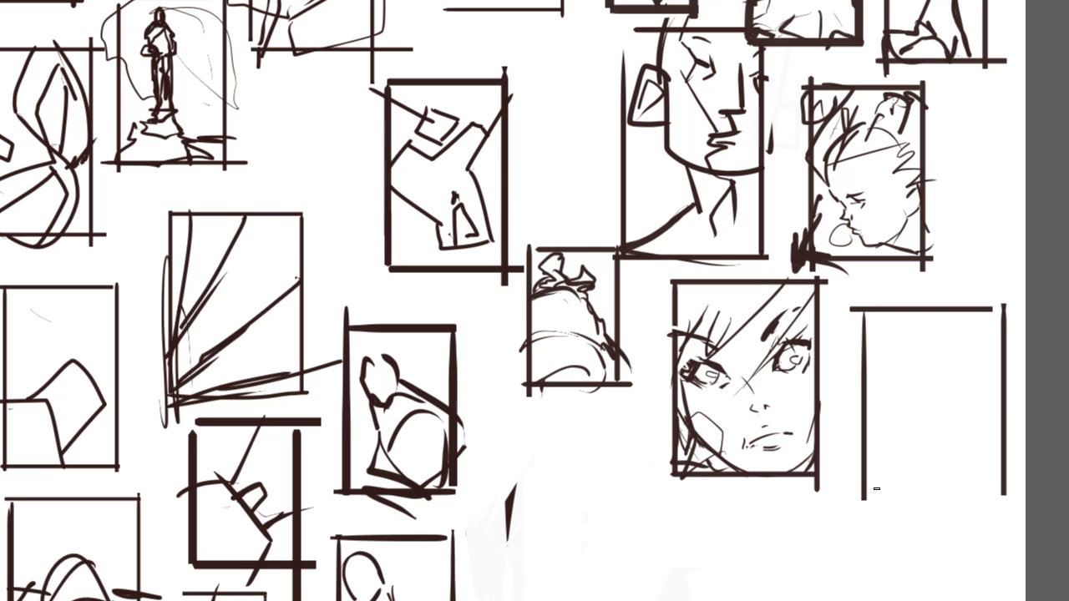
pyautogui.moveTo(862, 486); pyautogui.dragTo(1014, 486)
pyautogui.moveTo(752, 418)
pyautogui.mouseDown()
pyautogui.moveTo(804, 301)
pyautogui.moveTo(790, 87)
pyautogui.moveTo(559, 329)
pyautogui.mouseUp()
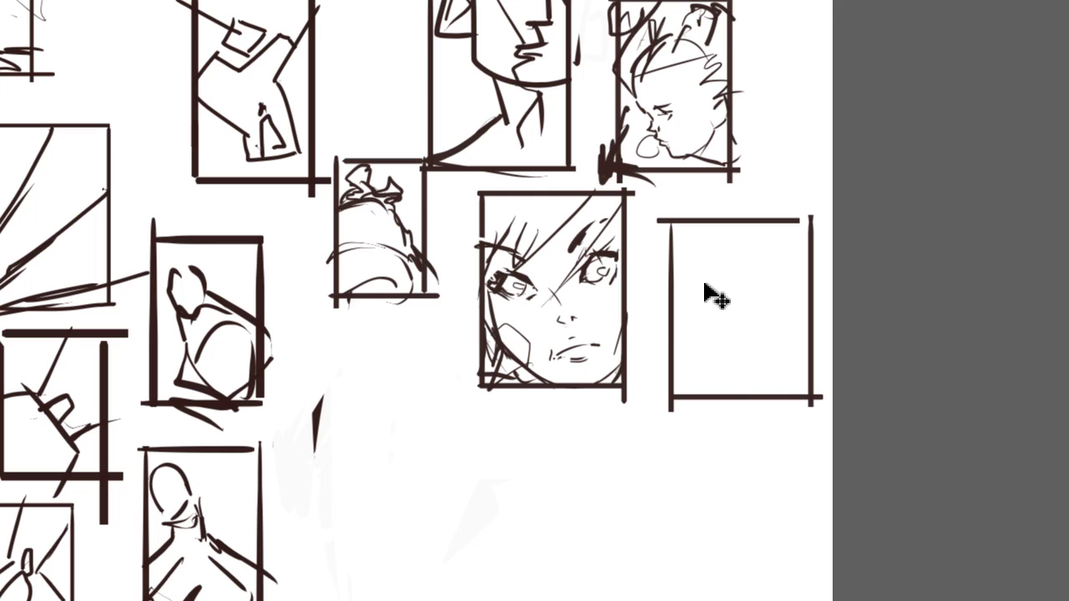
pyautogui.moveTo(716, 269); pyautogui.dragTo(702, 285)
pyautogui.moveTo(394, 426); pyautogui.dragTo(396, 481)
pyautogui.hotkey('ctrl', 'z')
pyautogui.moveTo(447, 447); pyautogui.dragTo(599, 295)
pyautogui.moveTo(565, 338); pyautogui.dragTo(563, 395)
pyautogui.hotkey('ctrl', 'z')
pyautogui.moveTo(573, 318); pyautogui.dragTo(550, 371)
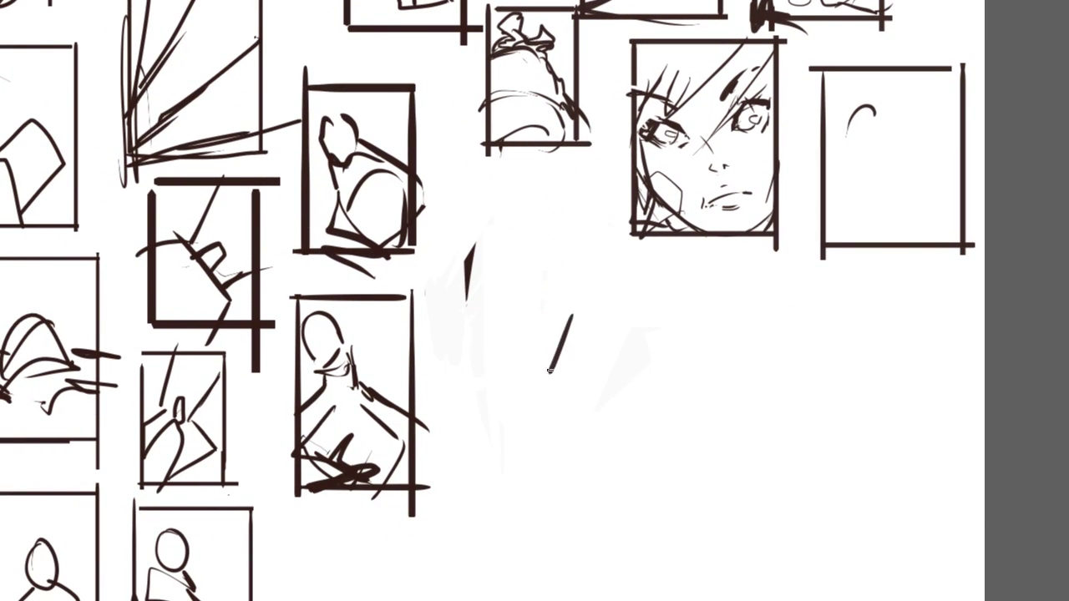
pyautogui.hotkey('ctrl', 'z')
pyautogui.moveTo(582, 320)
pyautogui.mouseDown()
pyautogui.moveTo(556, 379)
pyautogui.moveTo(607, 427)
pyautogui.moveTo(640, 404)
pyautogui.mouseUp()
pyautogui.hotkey('ctrl', 'z')
pyautogui.moveTo(641, 403); pyautogui.dragTo(661, 456)
pyautogui.hotkey('ctrl', 'z')
pyautogui.hotkey('ctrl', 'z')
pyautogui.hotkey('ctrl', 'z')
pyautogui.moveTo(607, 410)
pyautogui.mouseDown()
pyautogui.moveTo(611, 436)
pyautogui.moveTo(630, 409)
pyautogui.moveTo(635, 438)
pyautogui.moveTo(625, 338)
pyautogui.mouseUp()
pyautogui.hotkey('ctrl', 'z')
pyautogui.hotkey('ctrl', 'z')
pyautogui.hotkey('ctrl', 'z')
# Sketch a fan-shaped block with a curved outer edge, a flat base and a small inner arc in the blank area.
pyautogui.moveTo(602, 393)
pyautogui.mouseDown()
pyautogui.moveTo(632, 324)
pyautogui.moveTo(713, 431)
pyautogui.mouseUp()
pyautogui.hotkey('ctrl', 'z')
pyautogui.hotkey('ctrl', 'z')
pyautogui.moveTo(603, 396)
pyautogui.mouseDown()
pyautogui.moveTo(663, 322)
pyautogui.moveTo(725, 380)
pyautogui.moveTo(728, 448)
pyautogui.mouseUp()
pyautogui.moveTo(631, 431); pyautogui.dragTo(728, 451)
pyautogui.hotkey('ctrl', 'z')
pyautogui.moveTo(619, 384)
pyautogui.mouseDown()
pyautogui.moveTo(657, 411)
pyautogui.moveTo(635, 427)
pyautogui.mouseUp()
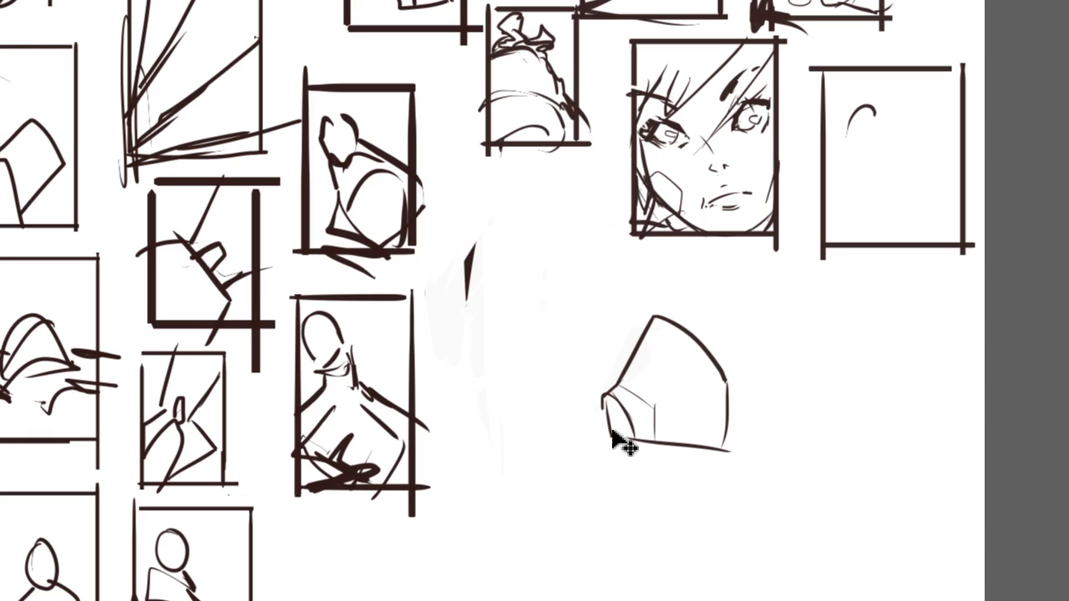
pyautogui.moveTo(606, 396)
pyautogui.mouseDown()
pyautogui.moveTo(638, 443)
pyautogui.moveTo(735, 436)
pyautogui.moveTo(725, 381)
pyautogui.mouseUp()
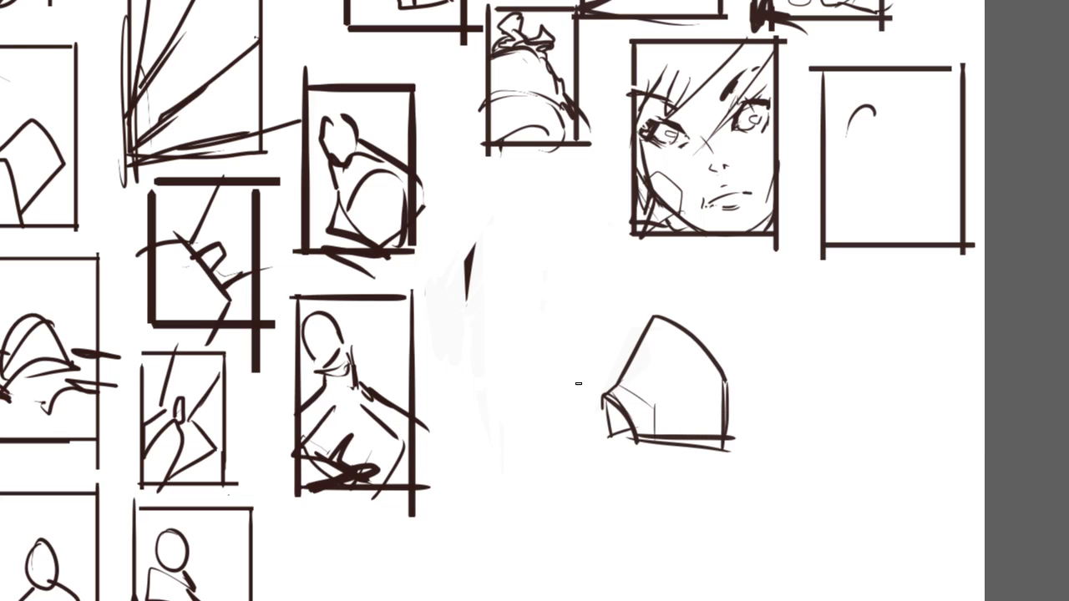
# Draw a smaller rounded version of the form next to the fan-shaped block, undoing rejected strokes.
pyautogui.moveTo(550, 397)
pyautogui.mouseDown()
pyautogui.moveTo(562, 416)
pyautogui.moveTo(570, 360)
pyautogui.moveTo(603, 389)
pyautogui.mouseUp()
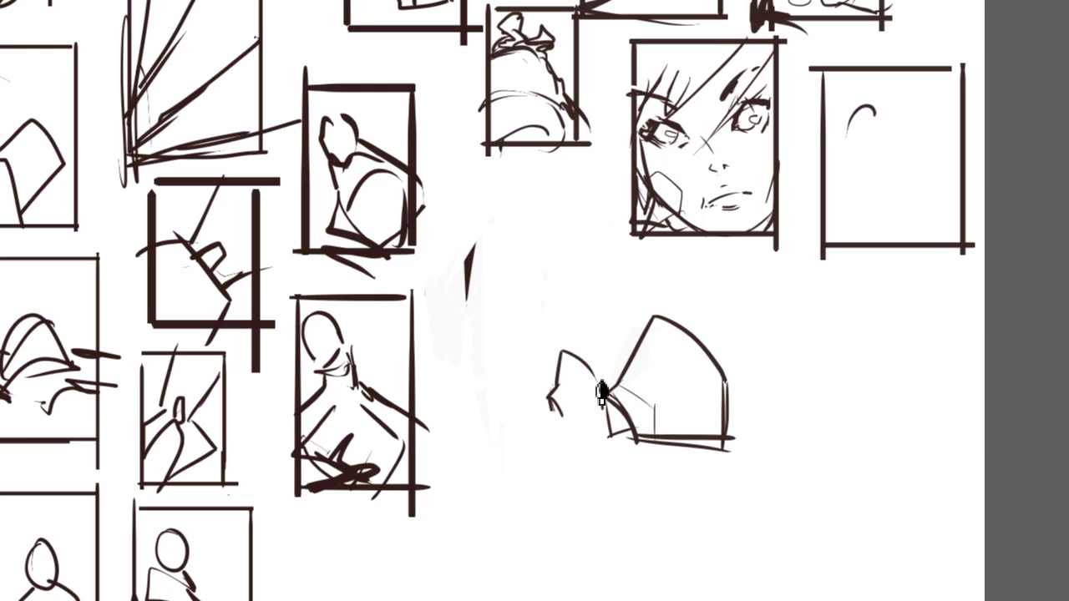
pyautogui.hotkey('ctrl', 'z')
pyautogui.moveTo(563, 352)
pyautogui.mouseDown()
pyautogui.moveTo(605, 402)
pyautogui.moveTo(575, 390)
pyautogui.mouseUp()
pyautogui.hotkey('ctrl', 'z')
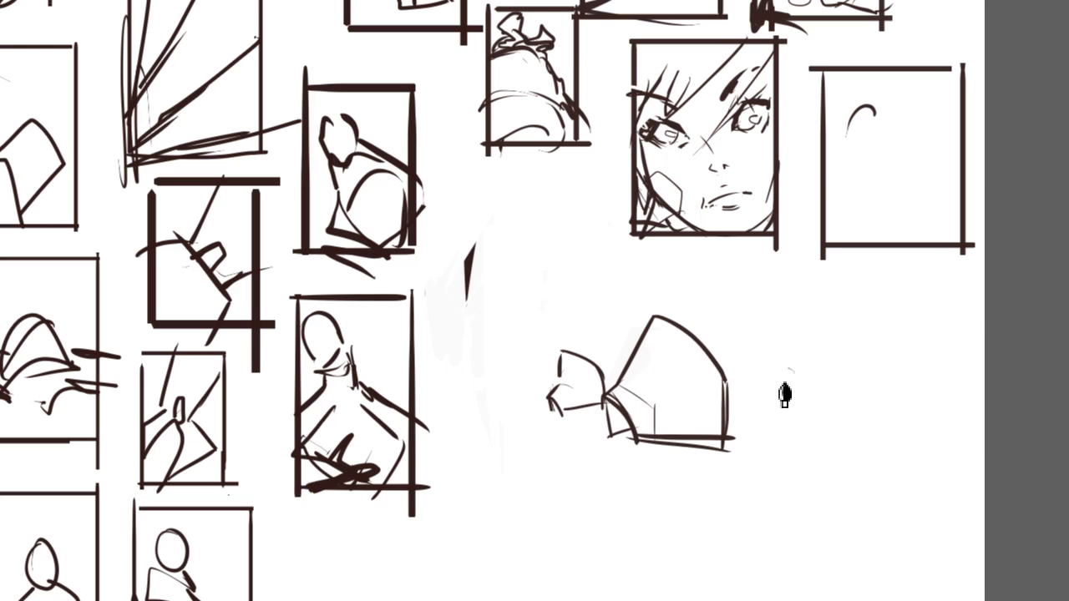
pyautogui.moveTo(553, 408)
pyautogui.mouseDown()
pyautogui.moveTo(555, 431)
pyautogui.moveTo(573, 421)
pyautogui.mouseUp()
pyautogui.hotkey('ctrl', 'z')
# Add a tapered box beneath the fan-shaped block's base, undoing one stroke.
pyautogui.moveTo(637, 443)
pyautogui.mouseDown()
pyautogui.moveTo(610, 490)
pyautogui.moveTo(699, 471)
pyautogui.mouseUp()
pyautogui.hotkey('ctrl', 'z')
pyautogui.moveTo(610, 491)
pyautogui.mouseDown()
pyautogui.moveTo(695, 490)
pyautogui.moveTo(710, 450)
pyautogui.mouseUp()
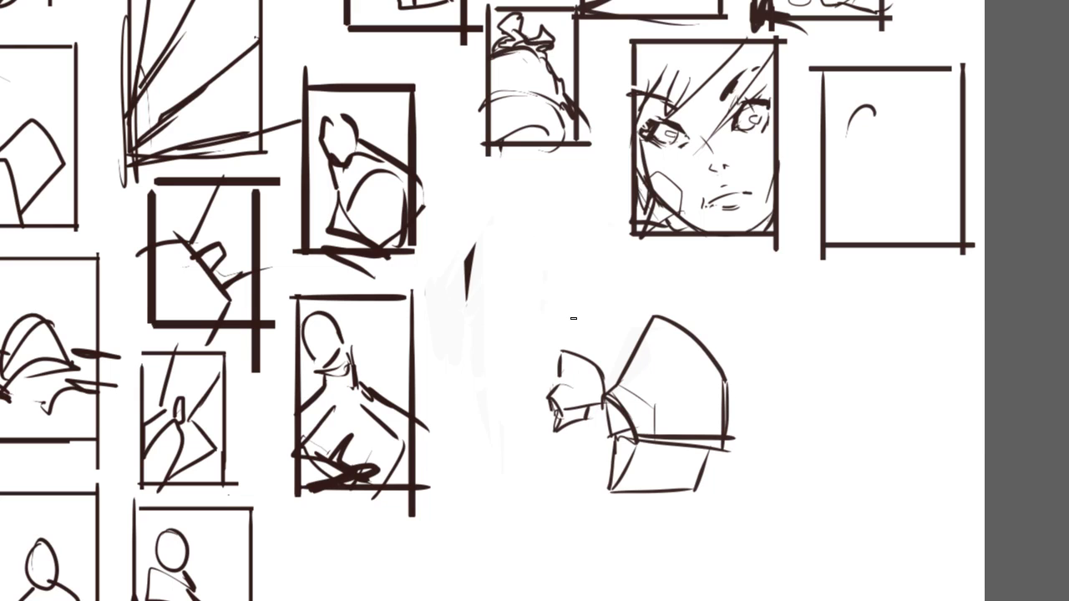
pyautogui.moveTo(554, 430); pyautogui.dragTo(611, 478)
pyautogui.hotkey('ctrl', 'z')
pyautogui.moveTo(534, 429); pyautogui.dragTo(640, 452)
pyautogui.hotkey('ctrl', 'z')
pyautogui.moveTo(527, 403); pyautogui.dragTo(637, 430)
pyautogui.moveTo(536, 428); pyautogui.dragTo(651, 503)
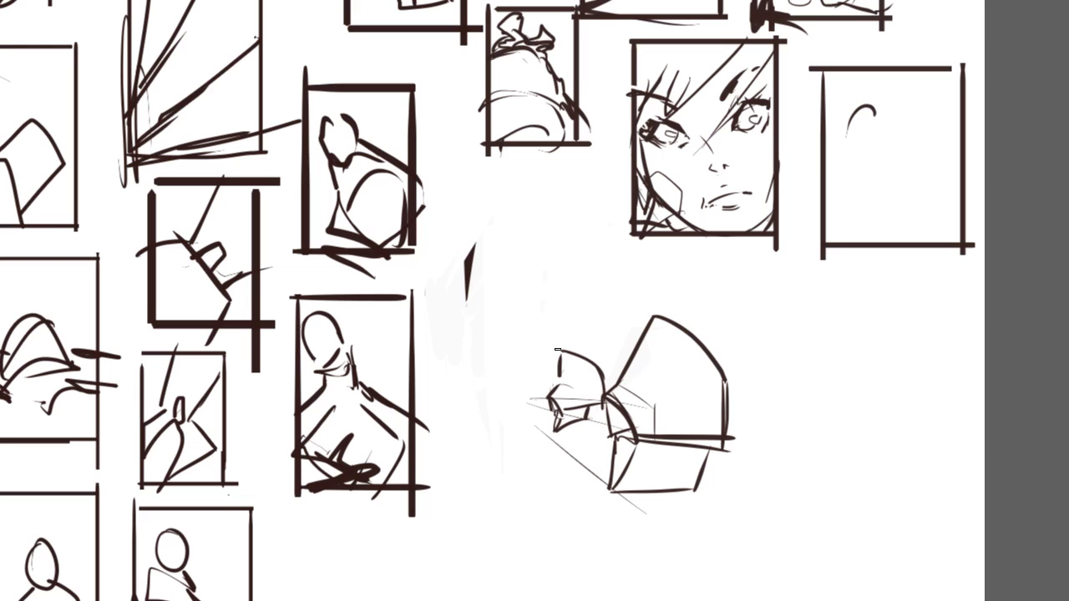
pyautogui.moveTo(542, 351); pyautogui.dragTo(696, 295)
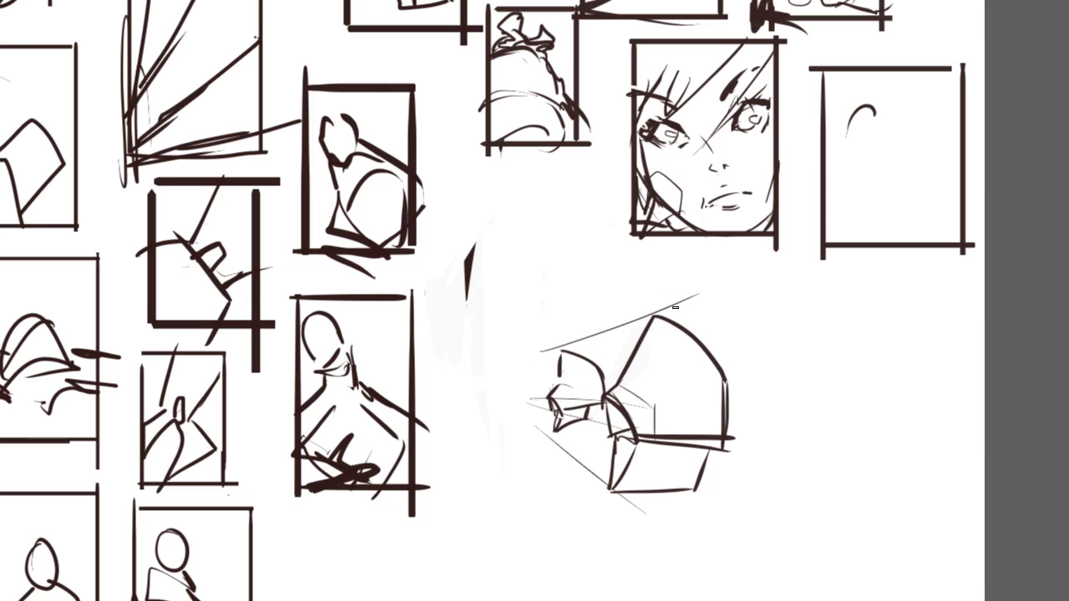
pyautogui.hotkey('ctrl', 'z')
pyautogui.hotkey('ctrl', 'z')
pyautogui.hotkey('ctrl', 'z')
pyautogui.hotkey('ctrl', 'z')
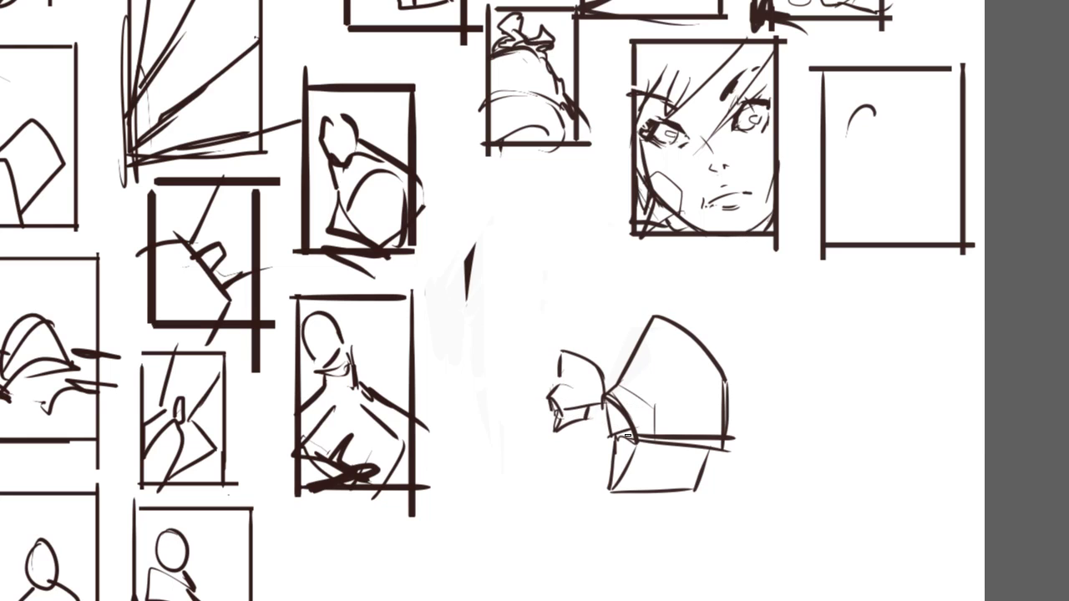
# Add a small pointed spike to the fan-shaped block and another to the smaller form beside it.
pyautogui.moveTo(614, 437); pyautogui.dragTo(643, 448)
pyautogui.moveTo(558, 408); pyautogui.dragTo(540, 413)
# Sketch a tilted box in the blank space beside the fan-shaped block, undoing rejected strokes.
pyautogui.moveTo(848, 380); pyautogui.dragTo(793, 385)
pyautogui.hotkey('ctrl', 'z')
pyautogui.moveTo(874, 332)
pyautogui.mouseDown()
pyautogui.moveTo(817, 401)
pyautogui.moveTo(850, 442)
pyautogui.moveTo(919, 403)
pyautogui.mouseUp()
pyautogui.moveTo(813, 395); pyautogui.dragTo(796, 444)
pyautogui.moveTo(798, 445); pyautogui.dragTo(837, 485)
pyautogui.moveTo(849, 443)
pyautogui.mouseDown()
pyautogui.moveTo(834, 482)
pyautogui.moveTo(919, 401)
pyautogui.moveTo(866, 469)
pyautogui.moveTo(896, 443)
pyautogui.mouseUp()
pyautogui.hotkey('ctrl', 'z')
pyautogui.hotkey('ctrl', 'z')
pyautogui.hotkey('ctrl', 'z')
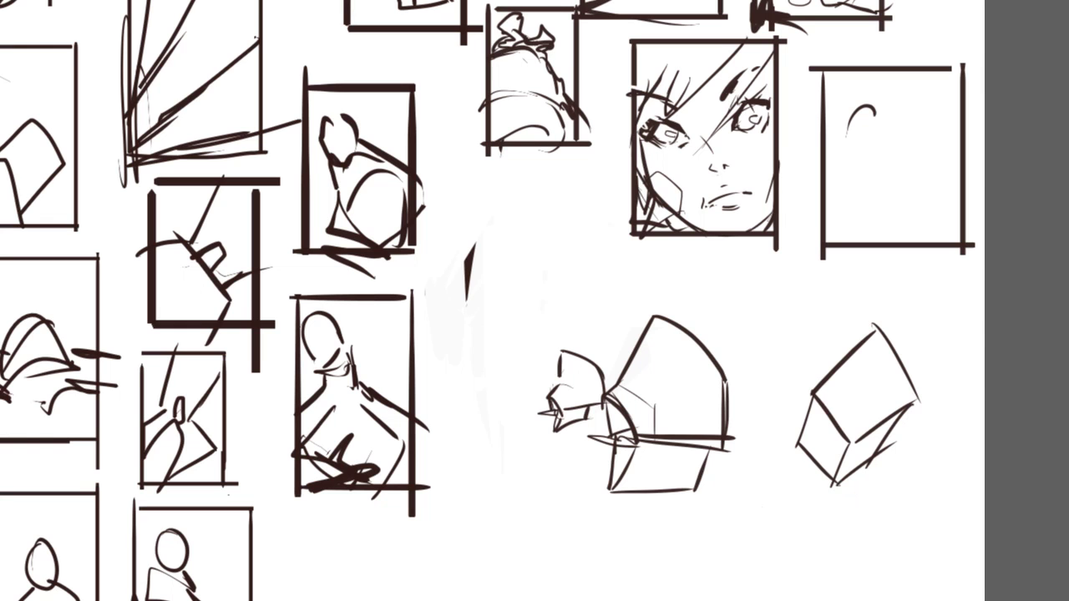
# Draw an upright panel frame over the block sketch and erase the lines outside it along with the loose tilted box.
pyautogui.moveTo(982, 406); pyautogui.dragTo(956, 470)
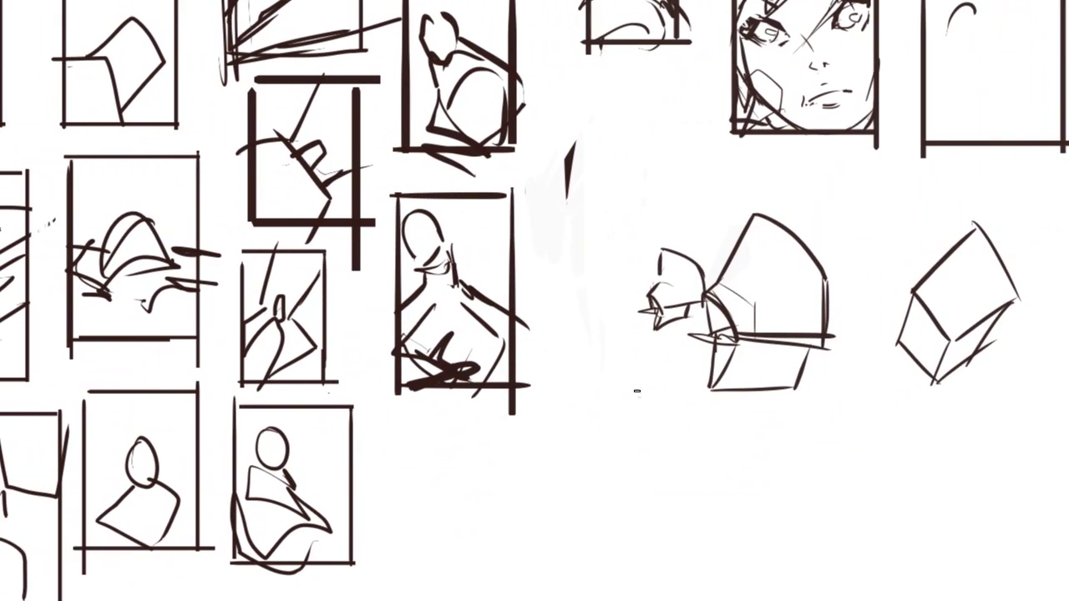
pyautogui.moveTo(669, 184)
pyautogui.mouseDown()
pyautogui.moveTo(668, 403)
pyautogui.moveTo(799, 398)
pyautogui.moveTo(786, 170)
pyautogui.moveTo(762, 189)
pyautogui.moveTo(817, 191)
pyautogui.mouseUp()
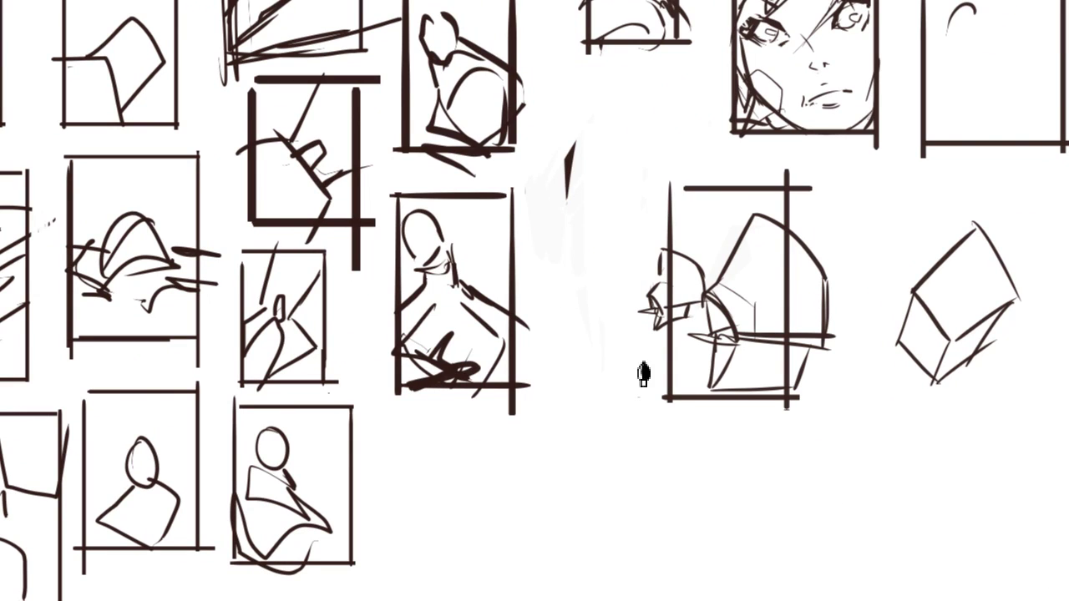
pyautogui.moveTo(652, 299); pyautogui.dragTo(653, 255)
pyautogui.moveTo(938, 281); pyautogui.dragTo(871, 325)
pyautogui.moveTo(835, 292)
pyautogui.mouseDown()
pyautogui.moveTo(806, 286)
pyautogui.moveTo(811, 411)
pyautogui.mouseUp()
pyautogui.moveTo(910, 284); pyautogui.dragTo(933, 398)
pyautogui.moveTo(969, 225); pyautogui.dragTo(986, 399)
pyautogui.moveTo(1003, 251); pyautogui.dragTo(1034, 394)
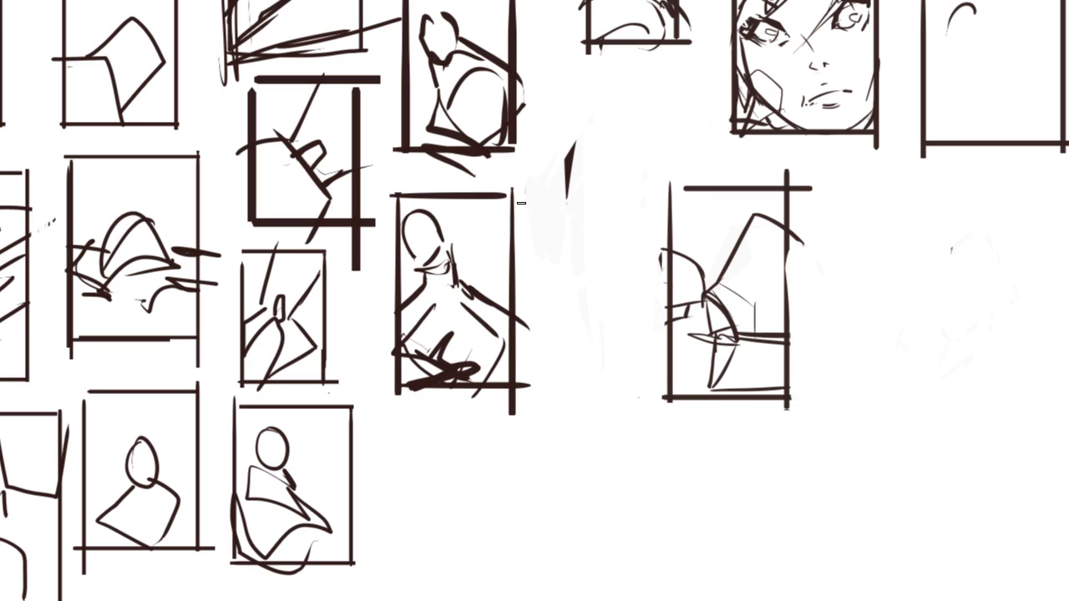
# Draw an upright rectangular panel frame around the small dark spike between the existing thumbnails.
pyautogui.moveTo(535, 76)
pyautogui.mouseDown()
pyautogui.moveTo(545, 260)
pyautogui.moveTo(645, 264)
pyautogui.moveTo(652, 77)
pyautogui.mouseUp()
pyautogui.moveTo(550, 70); pyautogui.dragTo(666, 70)
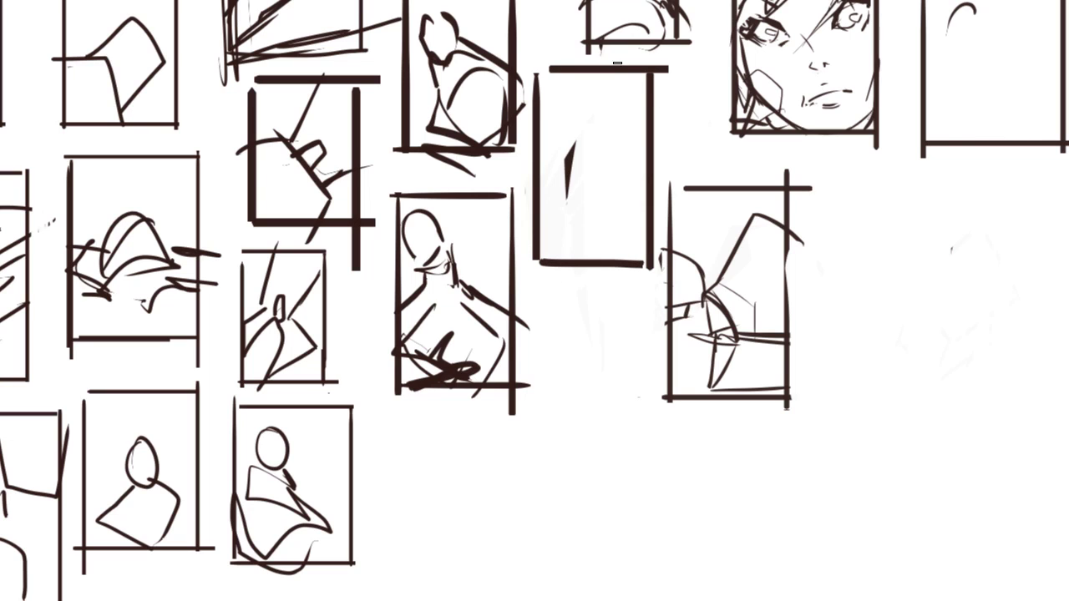
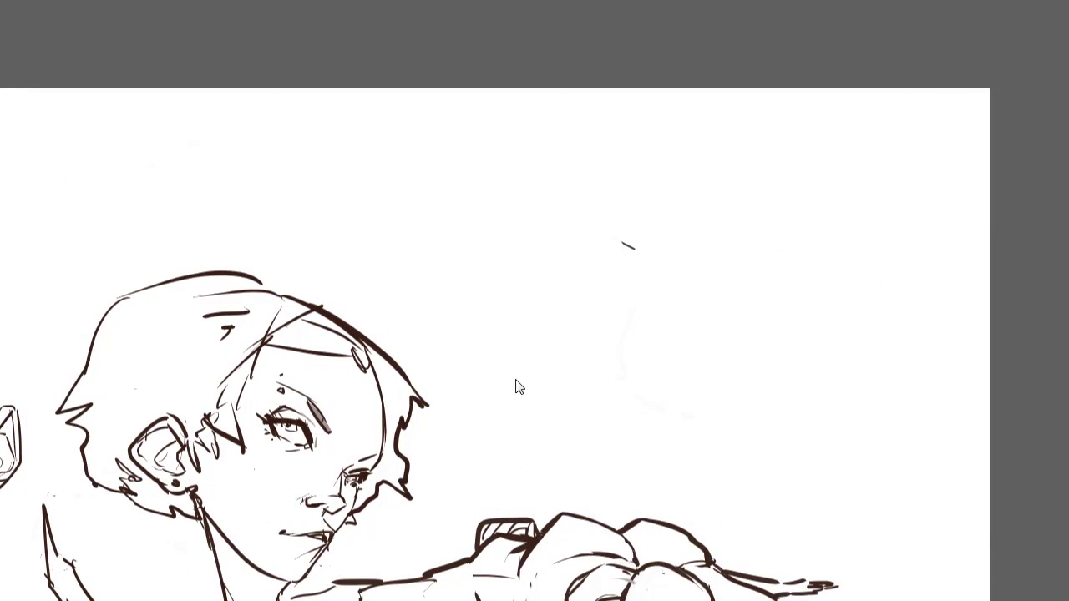
# Remove the stray mark and sketch one side contour of a new head in the blank space above the lying figure.
pyautogui.hotkey('ctrl', 'alt', 'z')
pyautogui.moveTo(535, 451)
pyautogui.mouseDown()
pyautogui.moveTo(595, 269)
pyautogui.moveTo(557, 155)
pyautogui.moveTo(486, 146)
pyautogui.mouseUp()
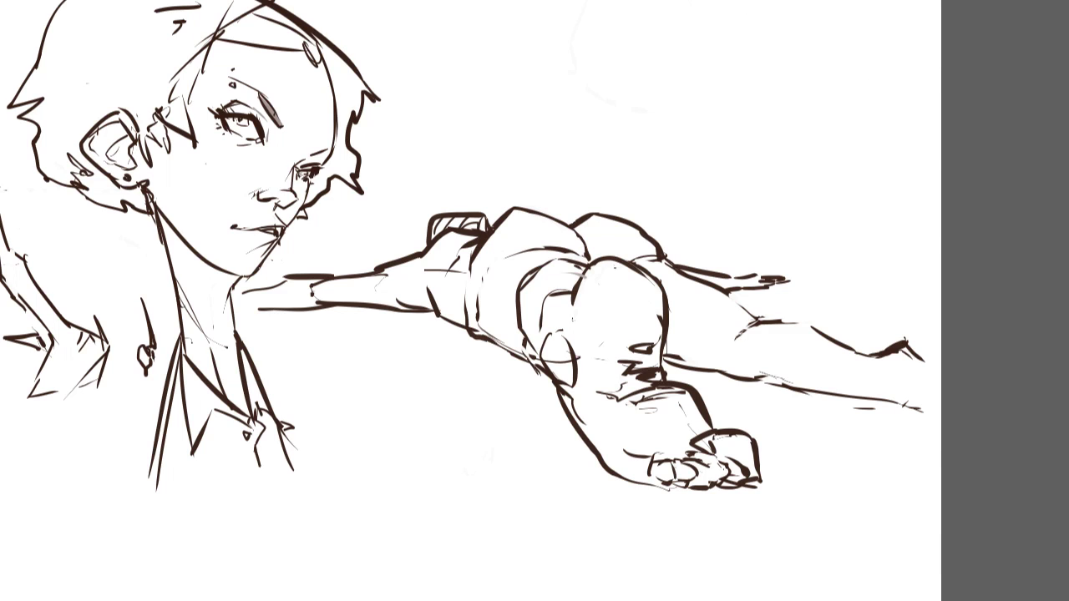
pyautogui.moveTo(334, 485)
pyautogui.mouseDown()
pyautogui.moveTo(398, 496)
pyautogui.moveTo(579, 592)
pyautogui.moveTo(673, 7)
pyautogui.moveTo(717, 382)
pyautogui.mouseUp()
pyautogui.moveTo(716, 284)
pyautogui.mouseDown()
pyautogui.moveTo(967, 509)
pyautogui.moveTo(461, 598)
pyautogui.moveTo(312, 590)
pyautogui.moveTo(349, 591)
pyautogui.mouseUp()
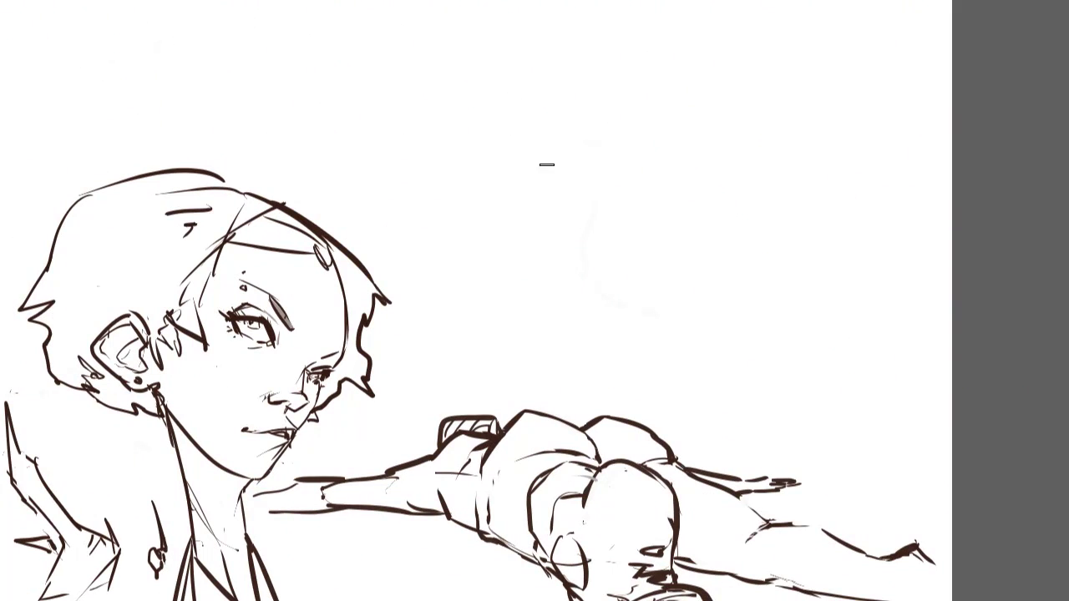
pyautogui.moveTo(598, 114); pyautogui.dragTo(576, 167)
pyautogui.hotkey('ctrl', 'z')
pyautogui.moveTo(584, 81); pyautogui.dragTo(615, 205)
pyautogui.hotkey('ctrl', 'z')
pyautogui.moveTo(594, 88)
pyautogui.mouseDown()
pyautogui.moveTo(587, 181)
pyautogui.moveTo(624, 212)
pyautogui.mouseUp()
# Complete the new head's oval outline with its lower edge and opposite side, undoing rejected strokes.
pyautogui.moveTo(636, 215); pyautogui.dragTo(697, 203)
pyautogui.moveTo(716, 188)
pyautogui.mouseDown()
pyautogui.moveTo(704, 116)
pyautogui.moveTo(627, 89)
pyautogui.moveTo(669, 20)
pyautogui.mouseUp()
pyautogui.hotkey('ctrl', 'z')
pyautogui.hotkey('ctrl', 'z')
pyautogui.moveTo(673, 18)
pyautogui.mouseDown()
pyautogui.moveTo(690, 34)
pyautogui.moveTo(716, 205)
pyautogui.moveTo(620, 219)
pyautogui.moveTo(637, 238)
pyautogui.moveTo(625, 219)
pyautogui.moveTo(634, 234)
pyautogui.moveTo(653, 216)
pyautogui.mouseUp()
pyautogui.hotkey('ctrl', 'z')
pyautogui.hotkey('ctrl', 'z')
pyautogui.hotkey('ctrl', 'z')
pyautogui.hotkey('ctrl', 'z')
pyautogui.moveTo(650, 215); pyautogui.dragTo(695, 202)
pyautogui.moveTo(687, 23)
pyautogui.mouseDown()
pyautogui.moveTo(747, 95)
pyautogui.moveTo(716, 192)
pyautogui.mouseUp()
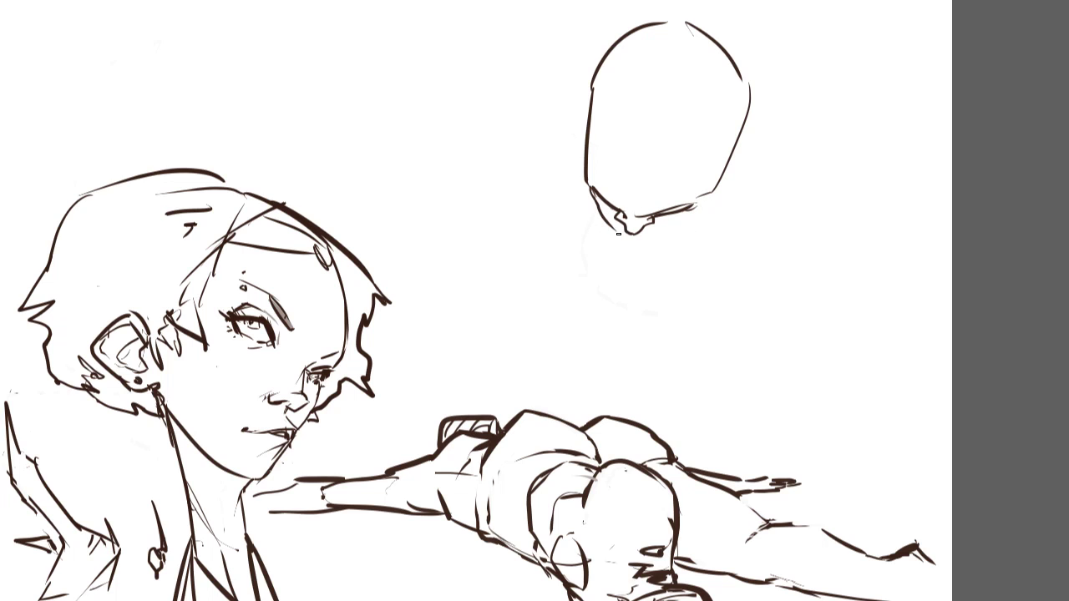
# Add a foreshortened nose and brow along the head's lower edge and a small pointed ear on each side.
pyautogui.moveTo(593, 189)
pyautogui.mouseDown()
pyautogui.moveTo(630, 228)
pyautogui.moveTo(704, 197)
pyautogui.mouseUp()
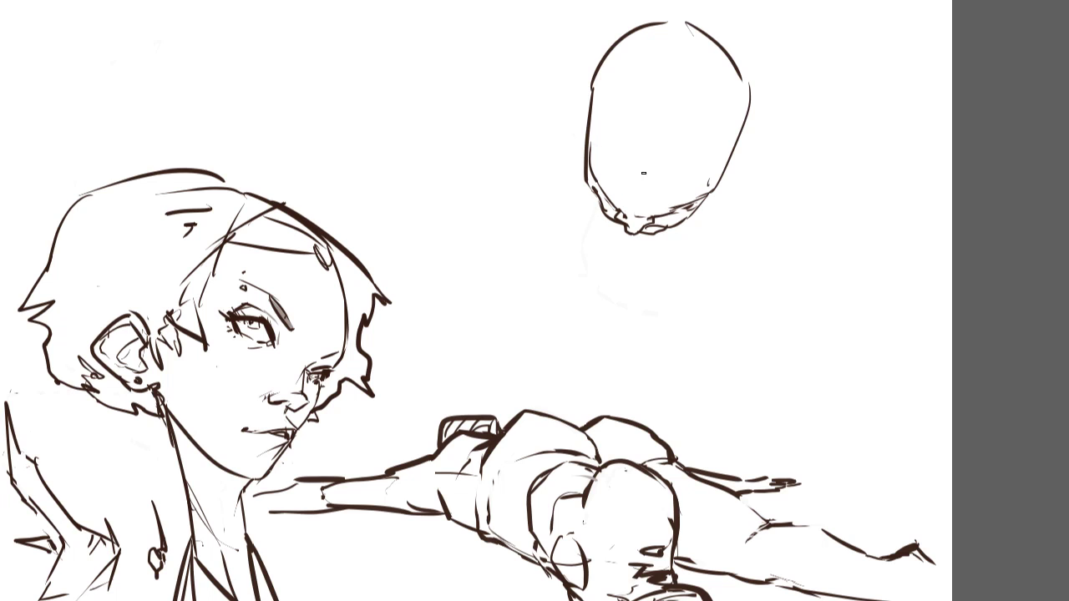
pyautogui.moveTo(582, 114); pyautogui.dragTo(583, 143)
pyautogui.moveTo(735, 149)
pyautogui.mouseDown()
pyautogui.moveTo(741, 162)
pyautogui.moveTo(754, 158)
pyautogui.moveTo(754, 172)
pyautogui.moveTo(727, 193)
pyautogui.mouseUp()
pyautogui.hotkey('ctrl', 'z')
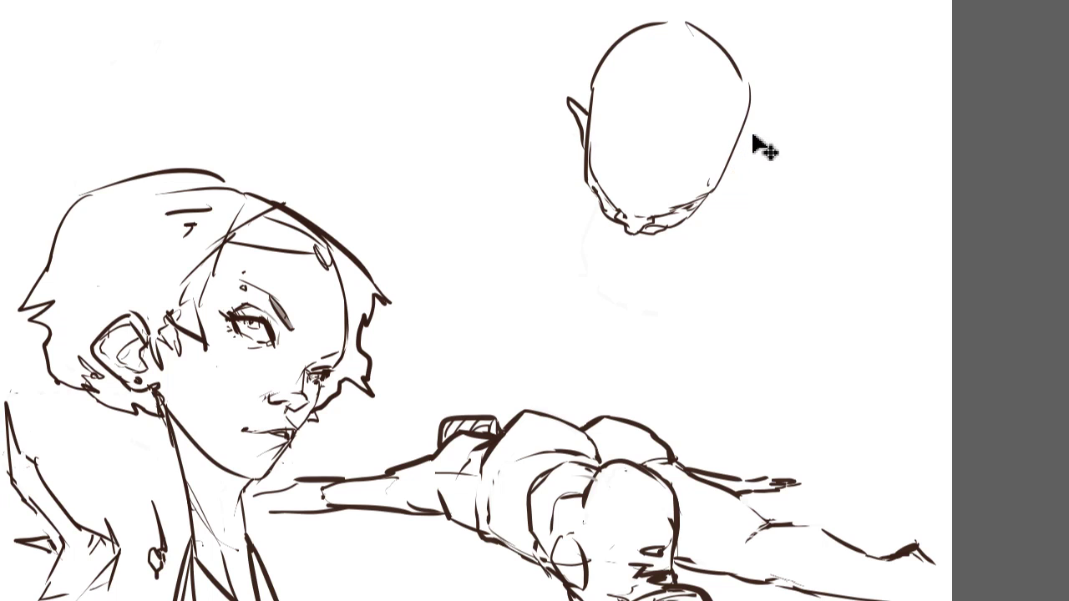
pyautogui.moveTo(736, 147)
pyautogui.mouseDown()
pyautogui.moveTo(760, 153)
pyautogui.moveTo(735, 170)
pyautogui.mouseUp()
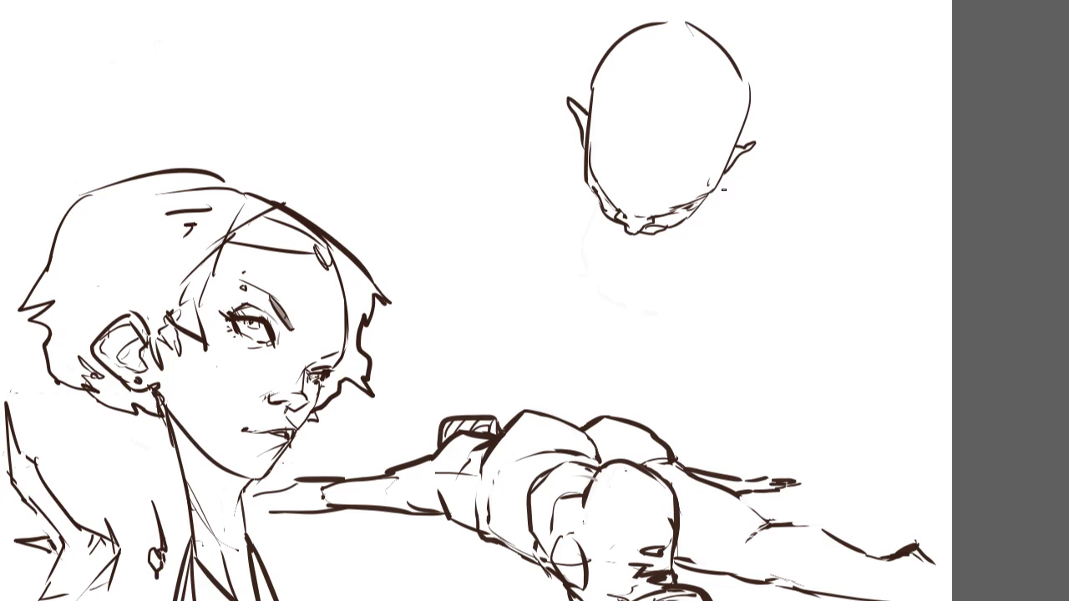
# Reinforce the side of the skull with a thin inner contour line, undoing rejected strokes.
pyautogui.moveTo(617, 36); pyautogui.dragTo(598, 143)
pyautogui.hotkey('ctrl', 'alt', 'z')
pyautogui.hotkey('ctrl', 'alt', 'z')
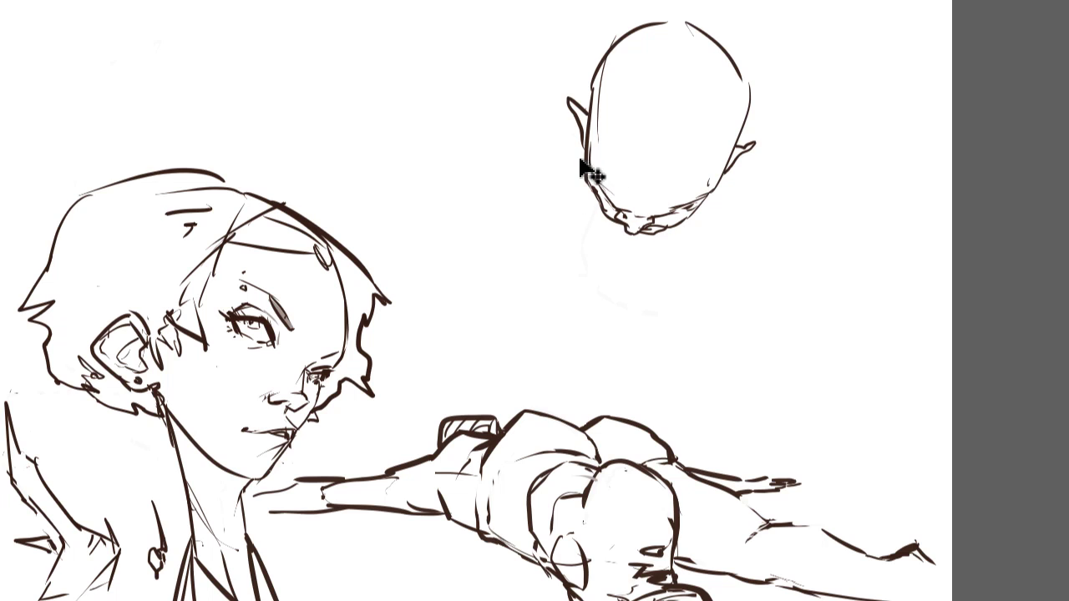
pyautogui.moveTo(583, 146); pyautogui.dragTo(560, 198)
pyautogui.hotkey('ctrl', 'z')
pyautogui.moveTo(589, 209); pyautogui.dragTo(576, 273)
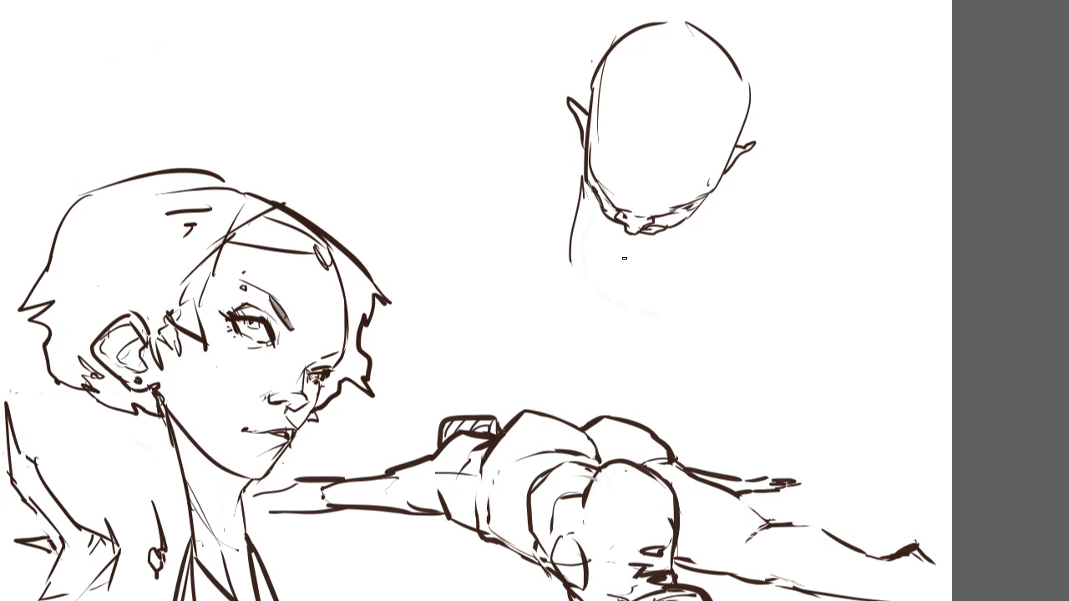
pyautogui.hotkey('ctrl', 'z')
pyautogui.moveTo(556, 142); pyautogui.dragTo(543, 210)
pyautogui.hotkey('ctrl', 'z')
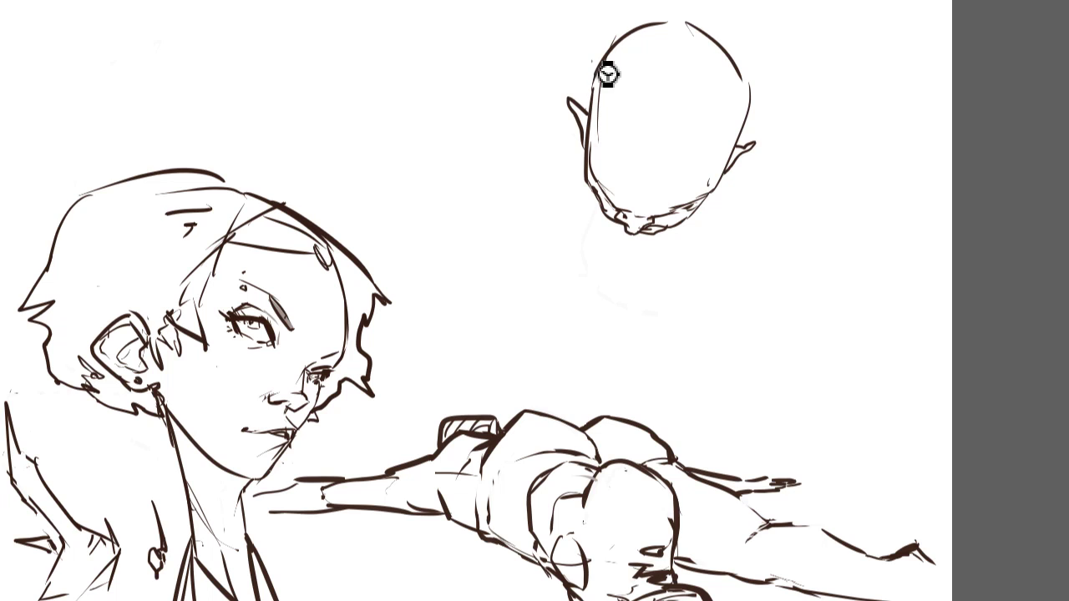
# Sketch rounded shoulders on both sides of the head and join them with a chest line, undoing rejected strokes.
pyautogui.moveTo(601, 66); pyautogui.dragTo(589, 110)
pyautogui.moveTo(588, 81)
pyautogui.mouseDown()
pyautogui.moveTo(559, 93)
pyautogui.moveTo(508, 156)
pyautogui.moveTo(564, 203)
pyautogui.mouseUp()
pyautogui.hotkey('ctrl', 'z')
pyautogui.moveTo(584, 84)
pyautogui.mouseDown()
pyautogui.moveTo(519, 206)
pyautogui.moveTo(585, 218)
pyautogui.mouseUp()
pyautogui.moveTo(542, 195)
pyautogui.mouseDown()
pyautogui.moveTo(601, 234)
pyautogui.moveTo(631, 245)
pyautogui.moveTo(570, 215)
pyautogui.moveTo(658, 250)
pyautogui.mouseUp()
pyautogui.hotkey('ctrl', 'z')
pyautogui.hotkey('ctrl', 'z')
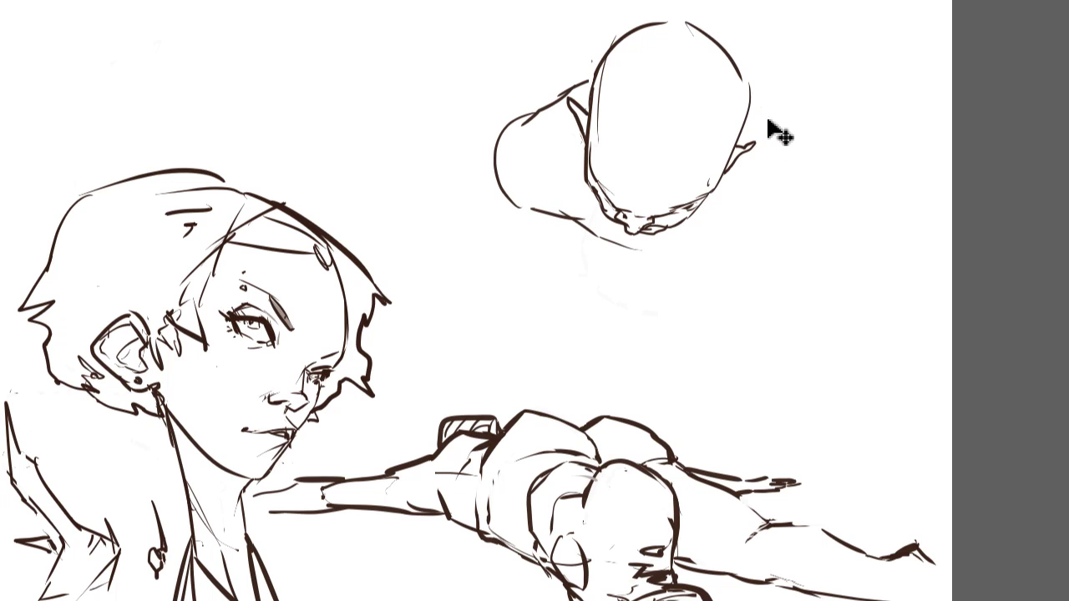
pyautogui.moveTo(751, 104)
pyautogui.mouseDown()
pyautogui.moveTo(840, 230)
pyautogui.moveTo(798, 265)
pyautogui.moveTo(723, 244)
pyautogui.mouseUp()
pyautogui.moveTo(655, 249); pyautogui.dragTo(755, 249)
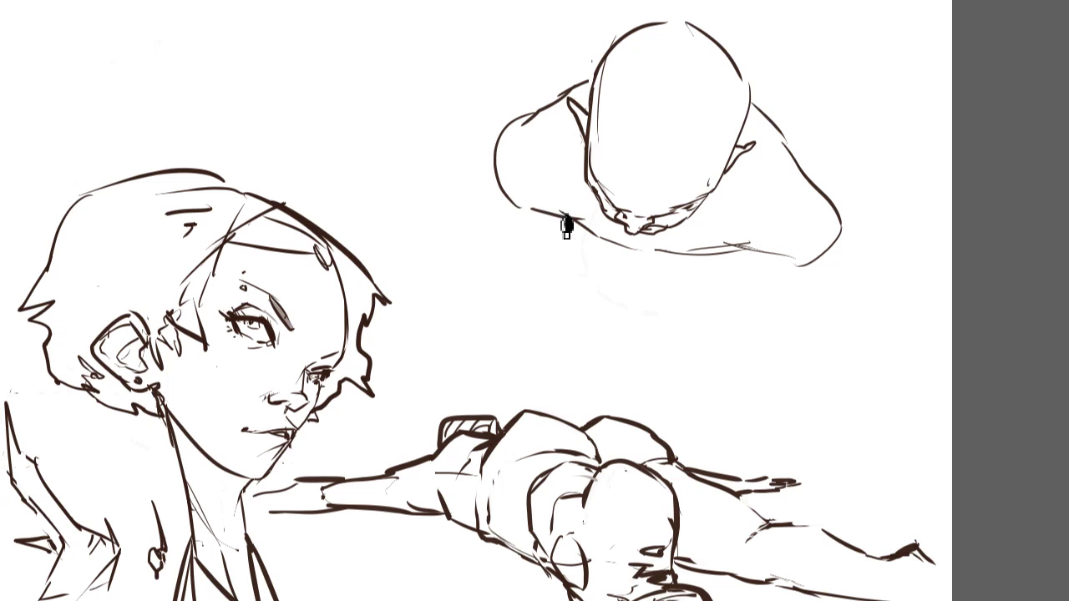
# Draw a narrow curved band beneath the chest line with a small folded shape at its near end.
pyautogui.moveTo(556, 211); pyautogui.dragTo(643, 286)
pyautogui.hotkey('ctrl', 'z')
pyautogui.moveTo(559, 212)
pyautogui.mouseDown()
pyautogui.moveTo(618, 274)
pyautogui.moveTo(680, 289)
pyautogui.moveTo(749, 270)
pyautogui.mouseUp()
pyautogui.moveTo(560, 219)
pyautogui.mouseDown()
pyautogui.moveTo(578, 257)
pyautogui.moveTo(570, 268)
pyautogui.mouseUp()
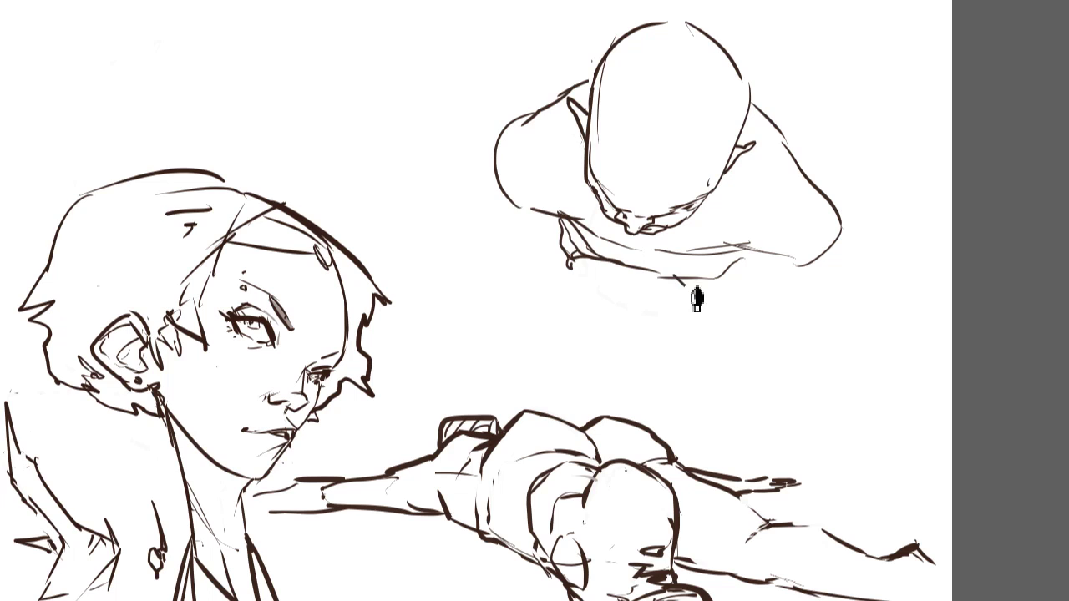
# Sketch a rounded form at the band's far end below the larger shoulder, undoing and redrawing its outline.
pyautogui.moveTo(664, 280)
pyautogui.mouseDown()
pyautogui.moveTo(720, 303)
pyautogui.moveTo(756, 278)
pyautogui.moveTo(746, 258)
pyautogui.mouseUp()
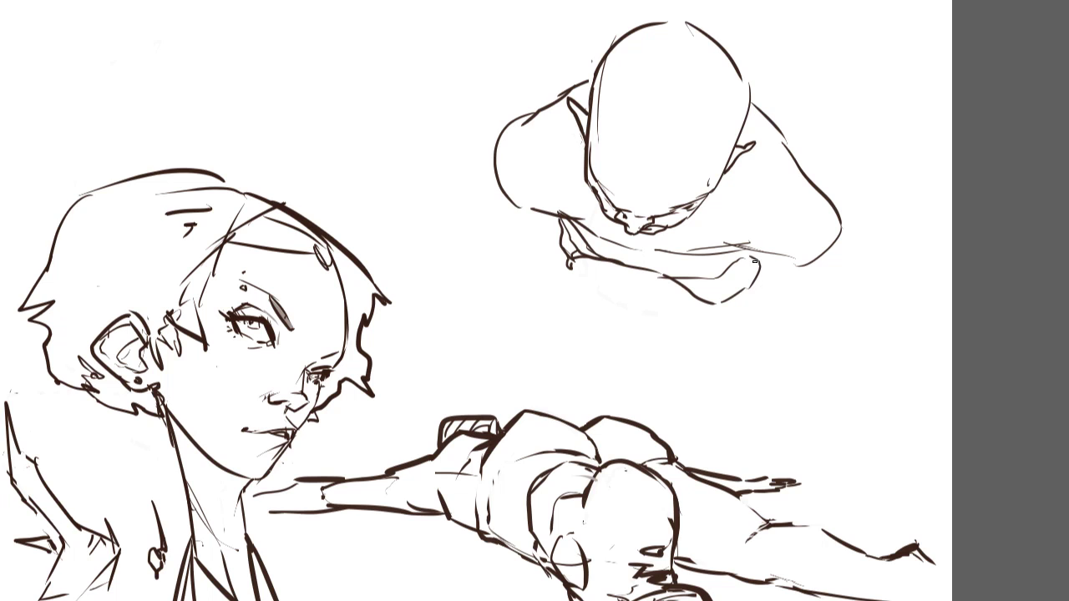
pyautogui.hotkey('ctrl', 'z')
pyautogui.hotkey('ctrl', 'z')
pyautogui.hotkey('ctrl', 'z')
pyautogui.moveTo(685, 278); pyautogui.dragTo(736, 297)
pyautogui.moveTo(743, 257); pyautogui.dragTo(761, 278)
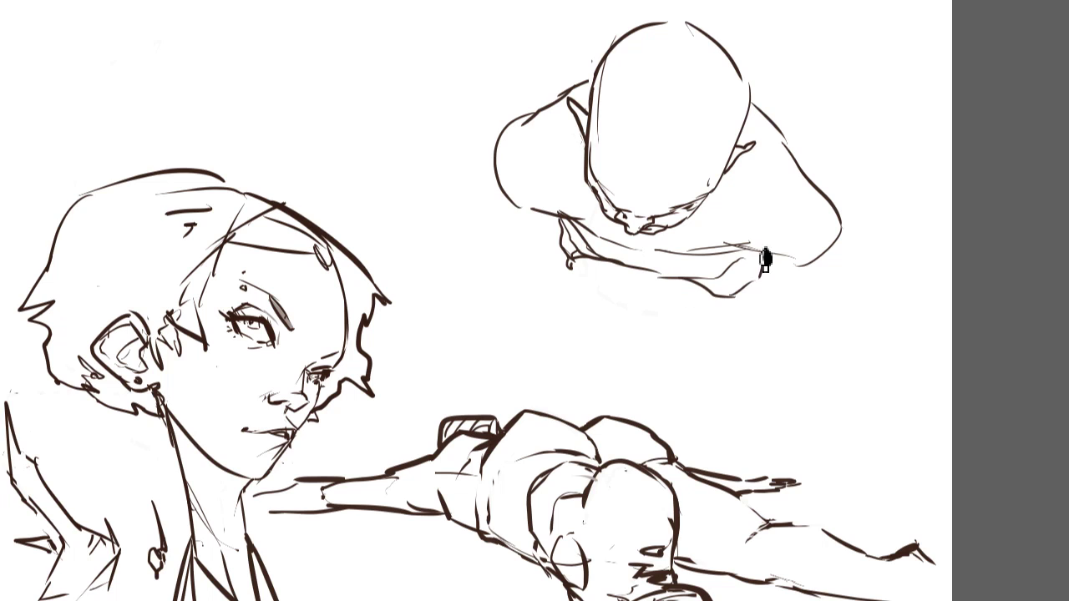